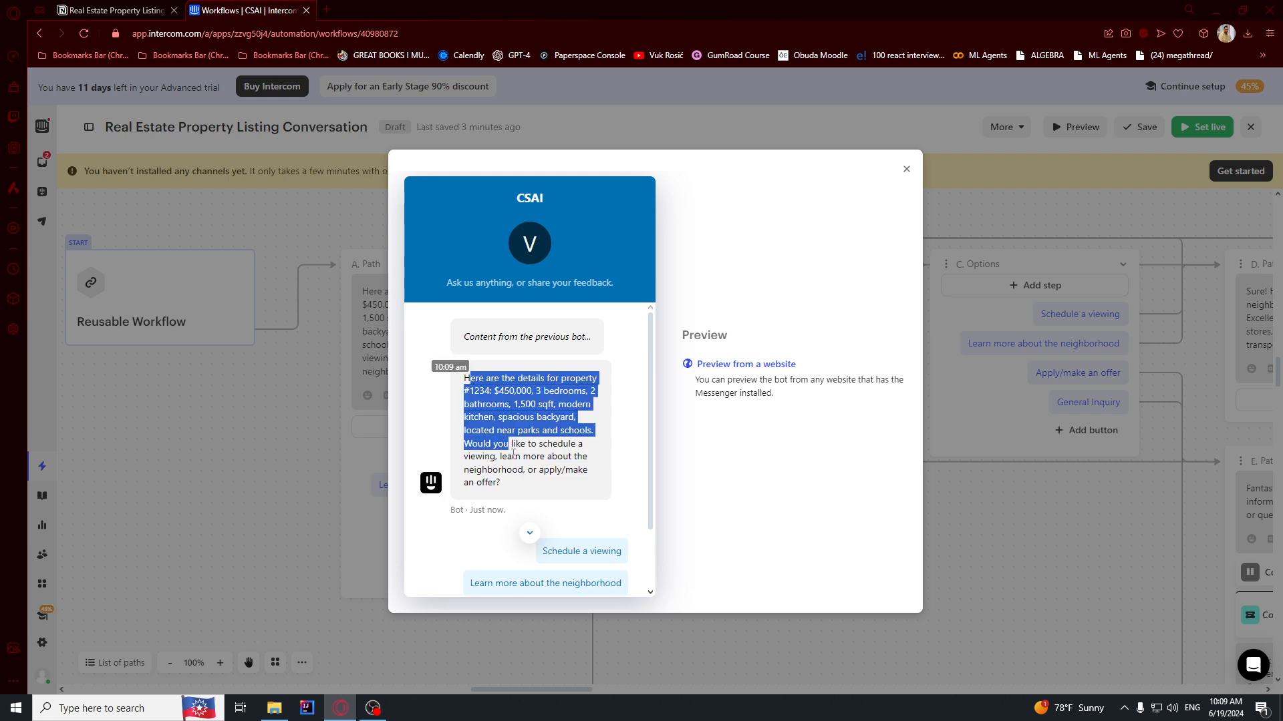
In the preview, choose Schedule a viewing and send a preferred viewing date.
left_click(555, 472)
scroll(555, 472, "down", 2)
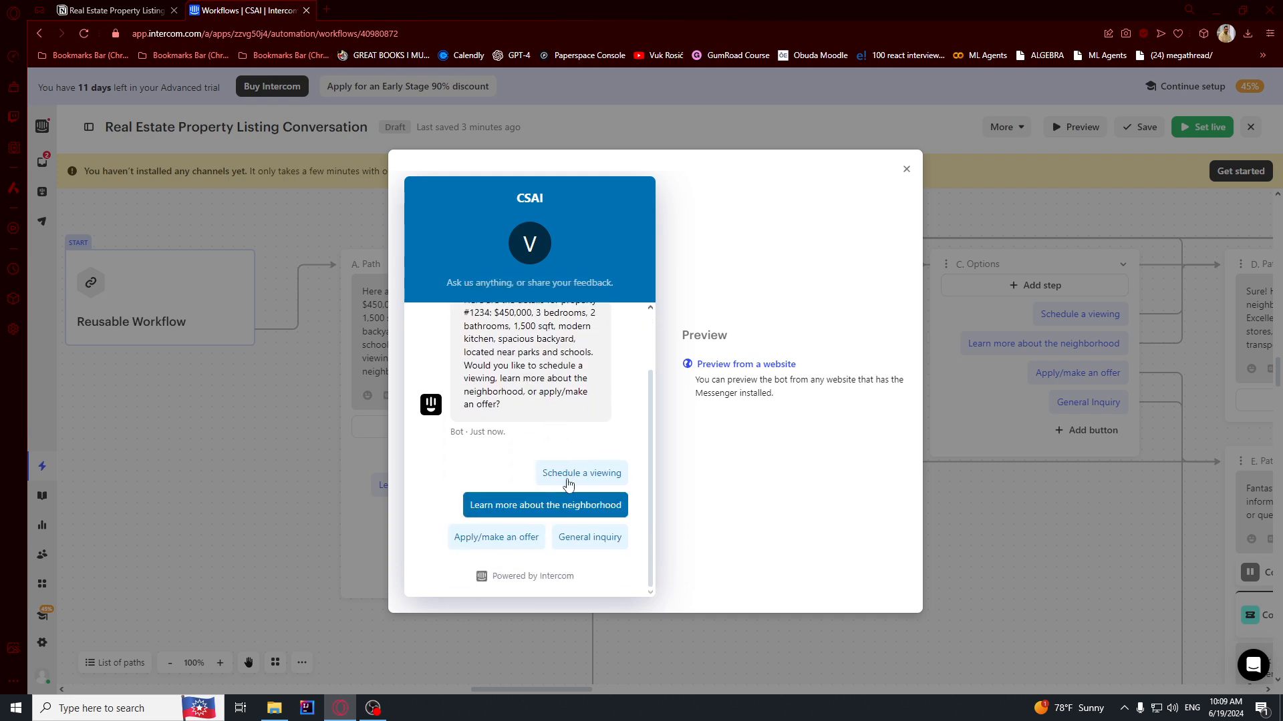
left_click(588, 475)
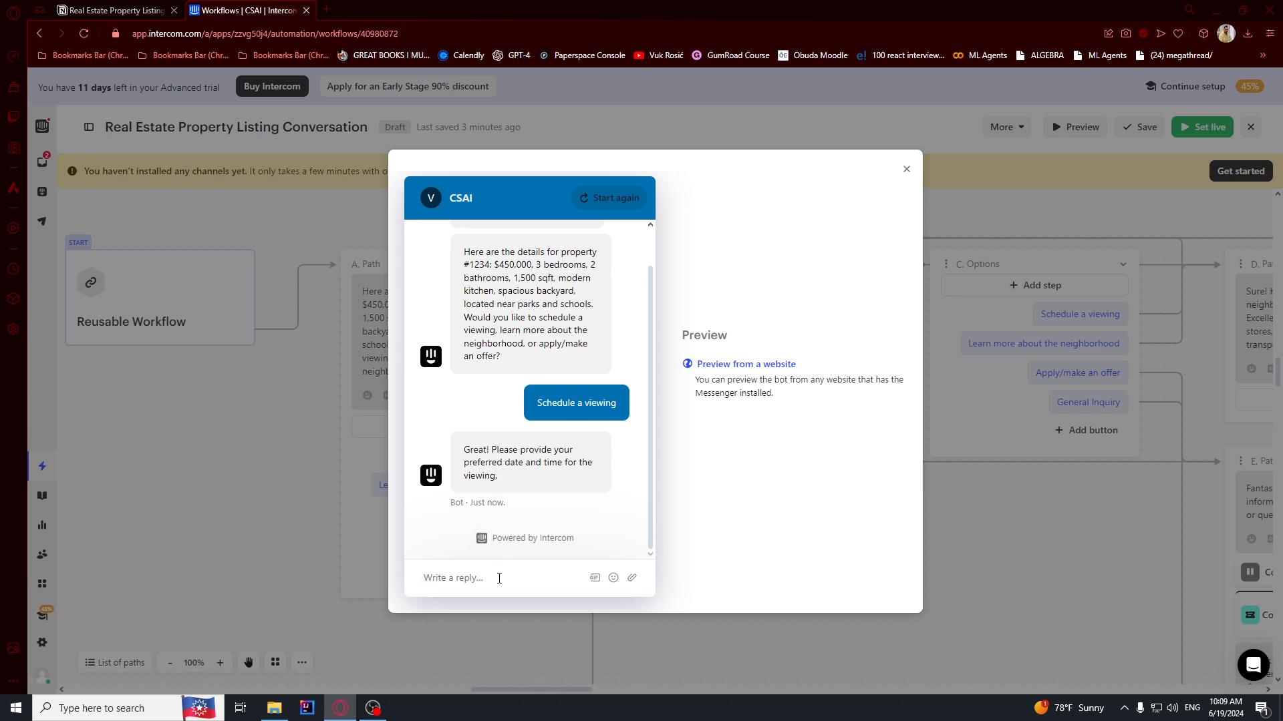
type("6/12/2024 18")
key("Return")
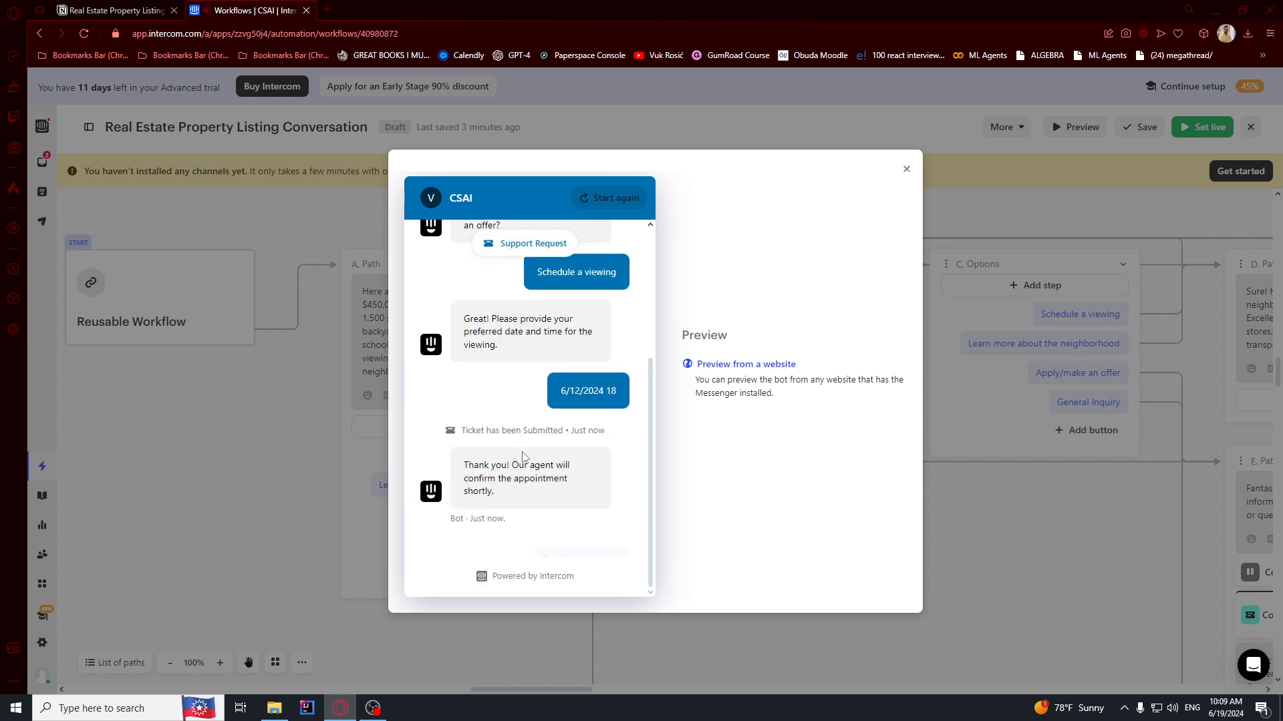
left_click_drag(511, 378, 481, 405)
left_click(513, 388)
Choose Learn more about the neighborhood and review the bot's property #1234 neighborhood reply.
left_click(561, 517)
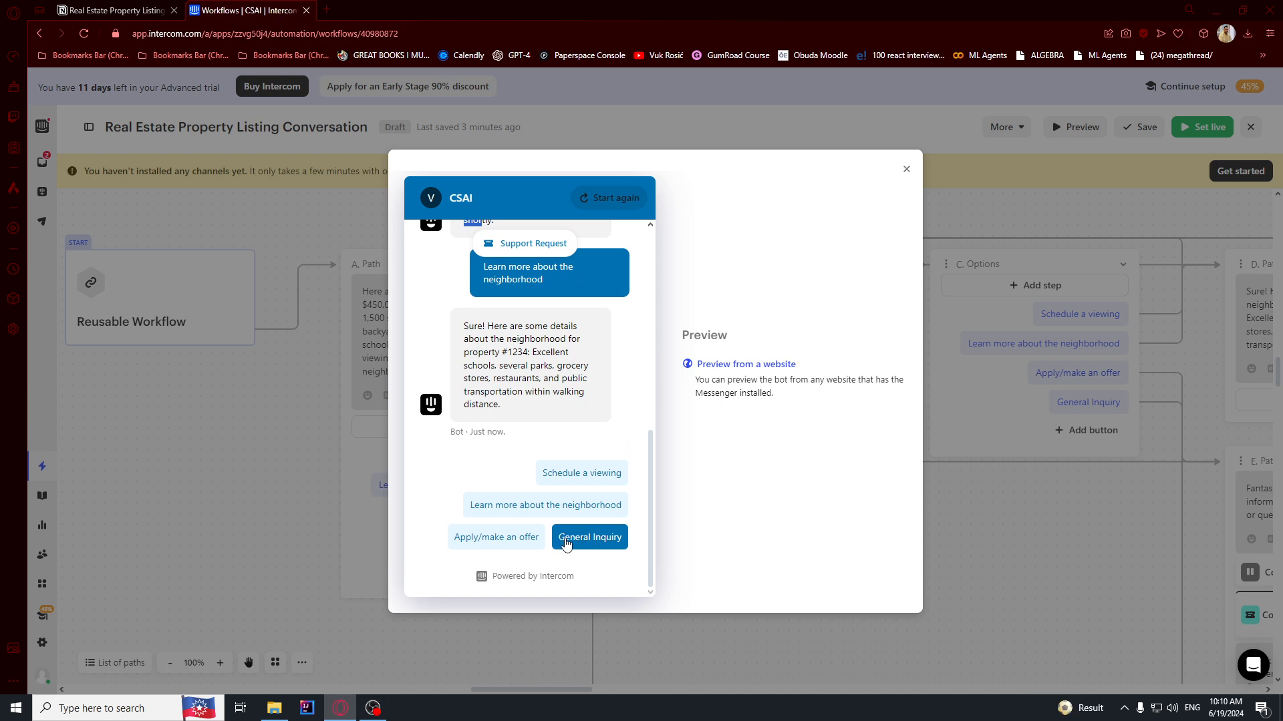
left_click_drag(480, 332, 588, 382)
left_click(576, 390)
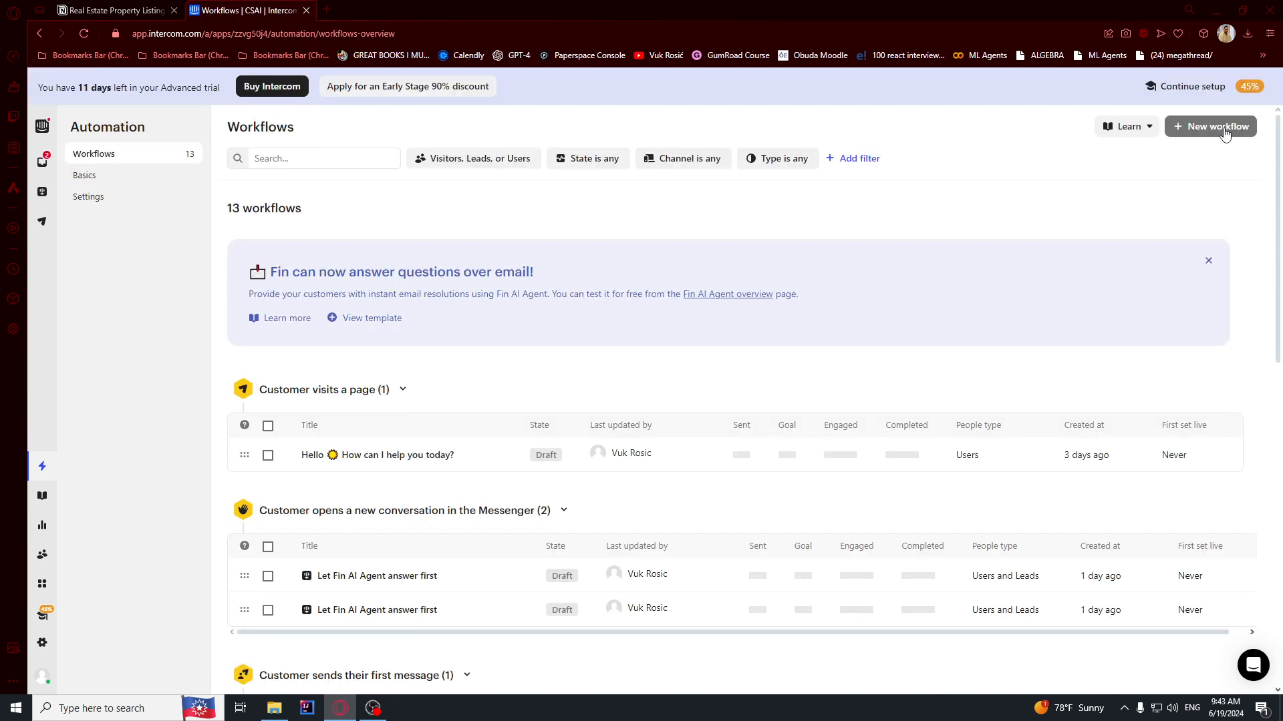
Create a from-scratch workflow with the Reusable Workflow trigger, titled 'Real Estate Property Listing Conversation'.
left_click(1211, 133)
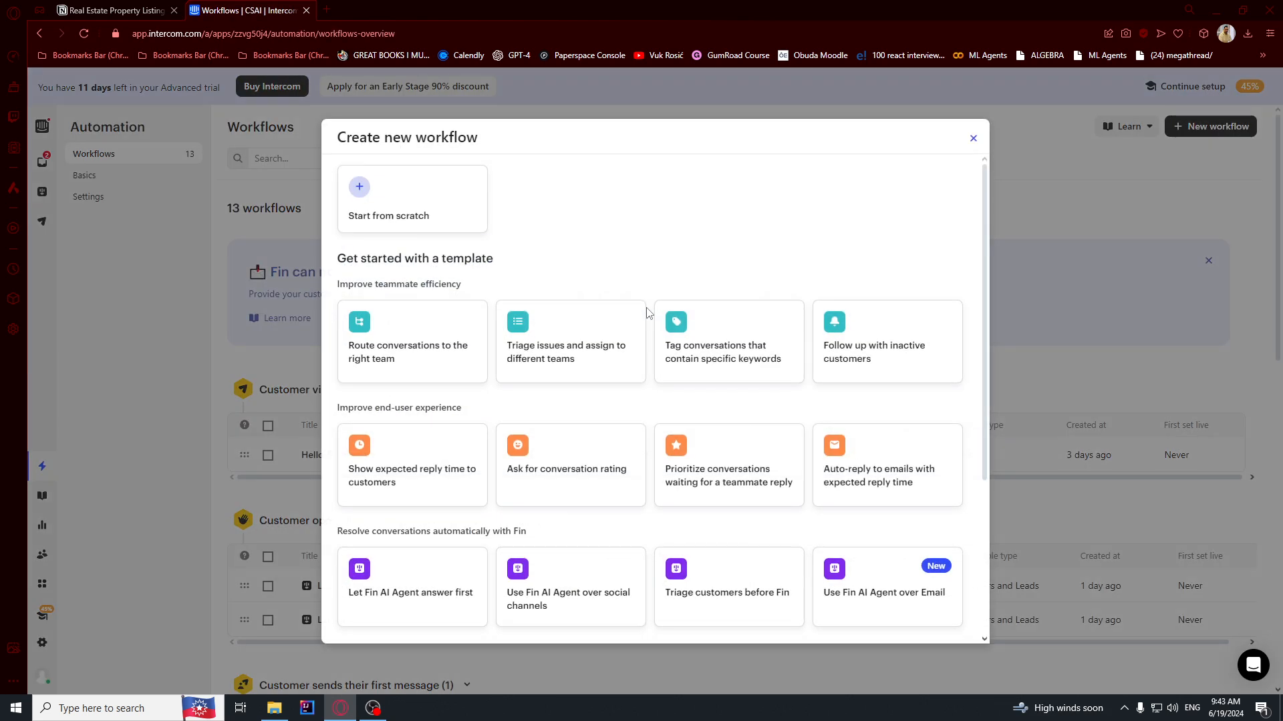
left_click(391, 208)
scroll(478, 508, "down", 3)
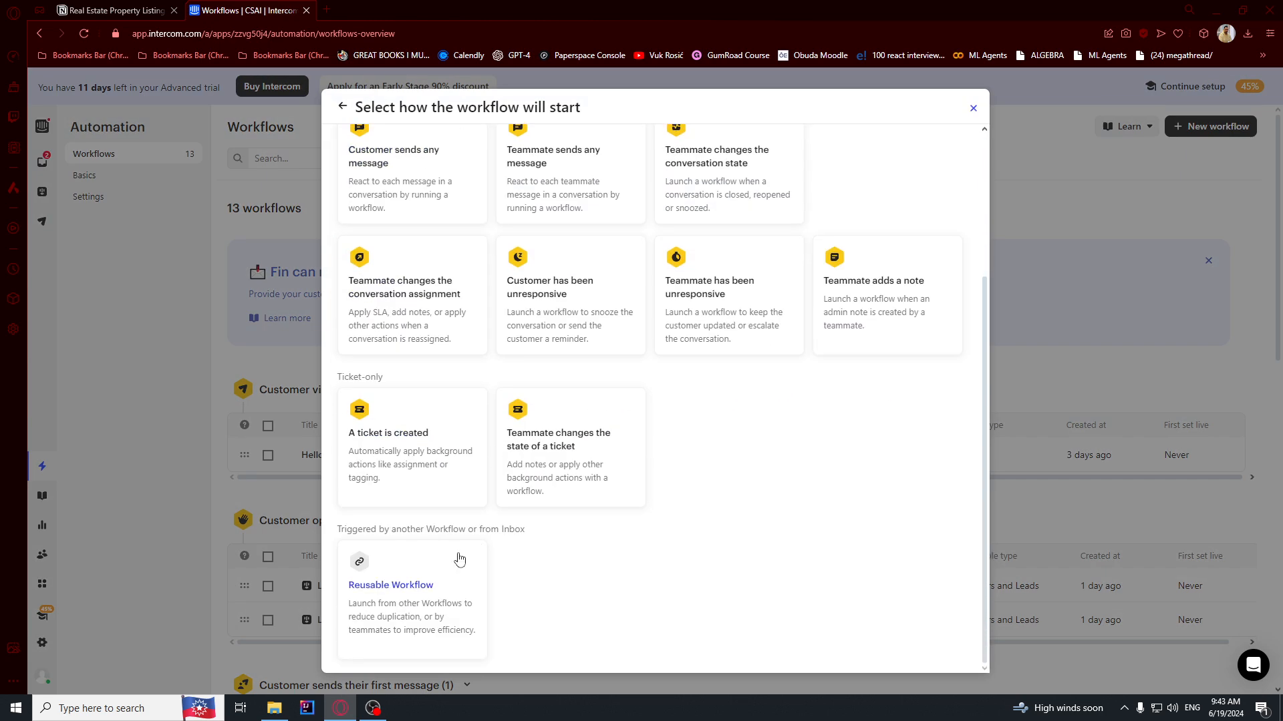
left_click(524, 562)
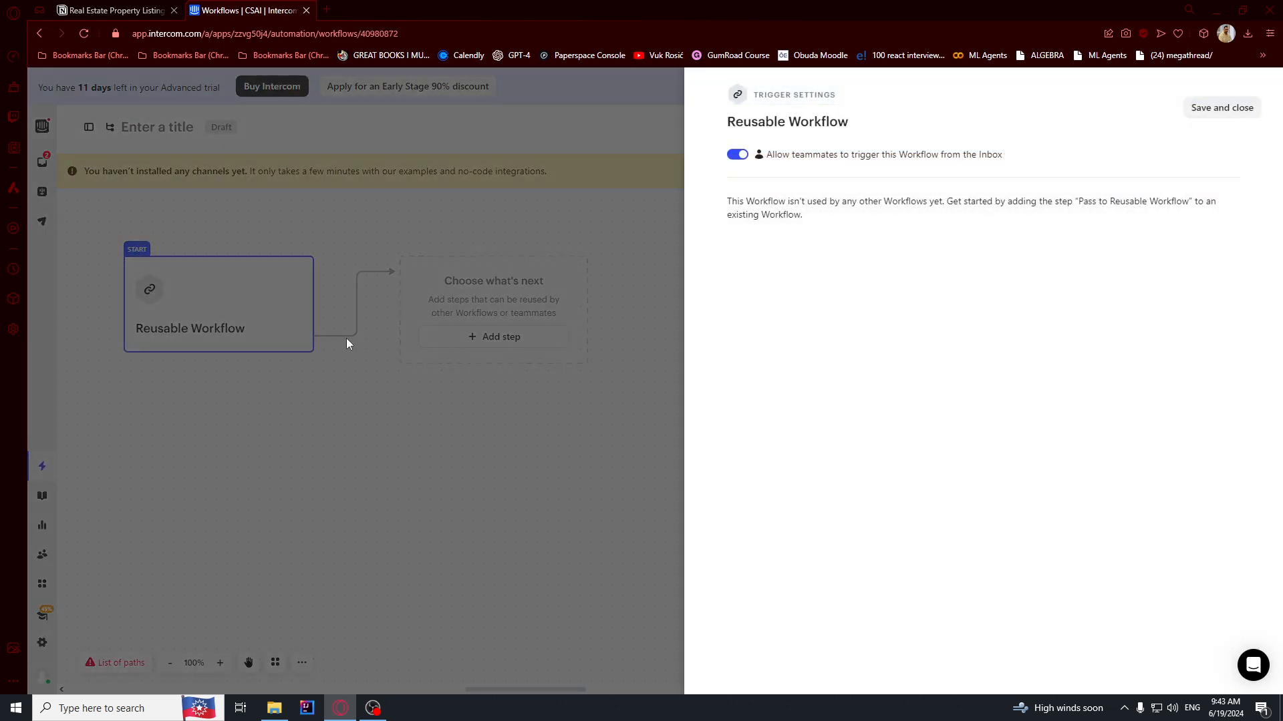
left_click(1221, 108)
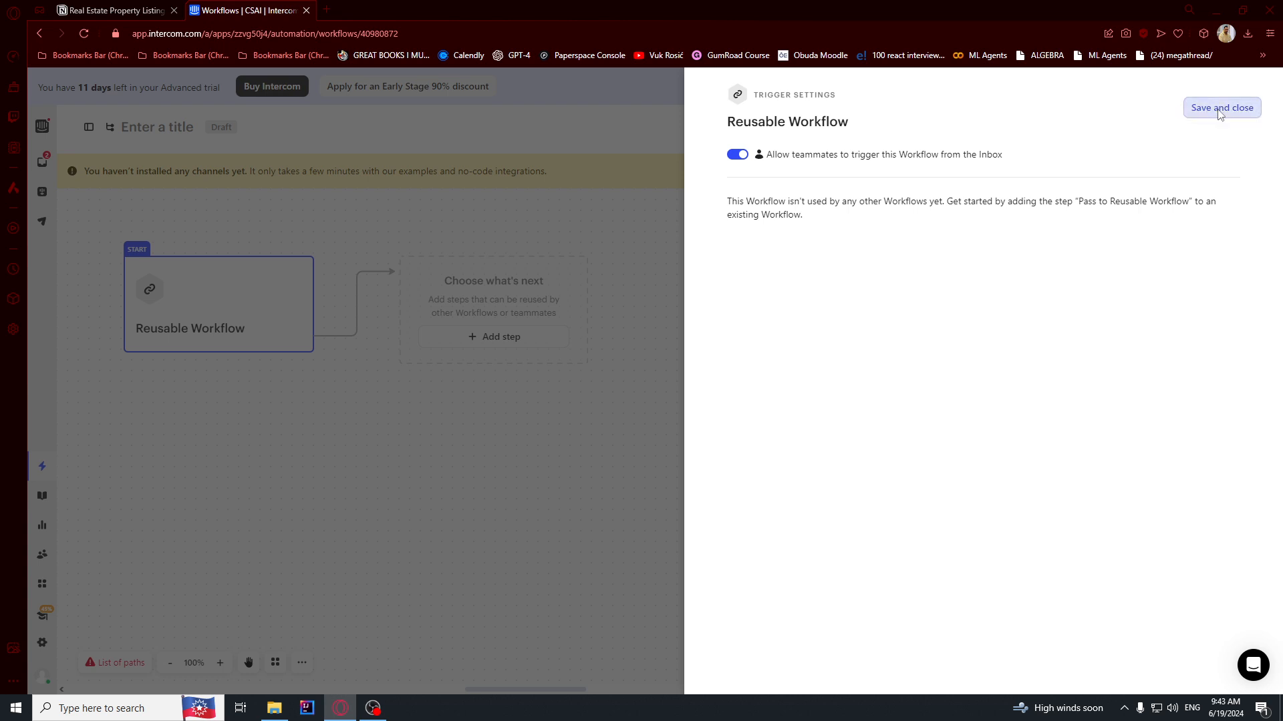
type("Real Estate Property Listing Conversation")
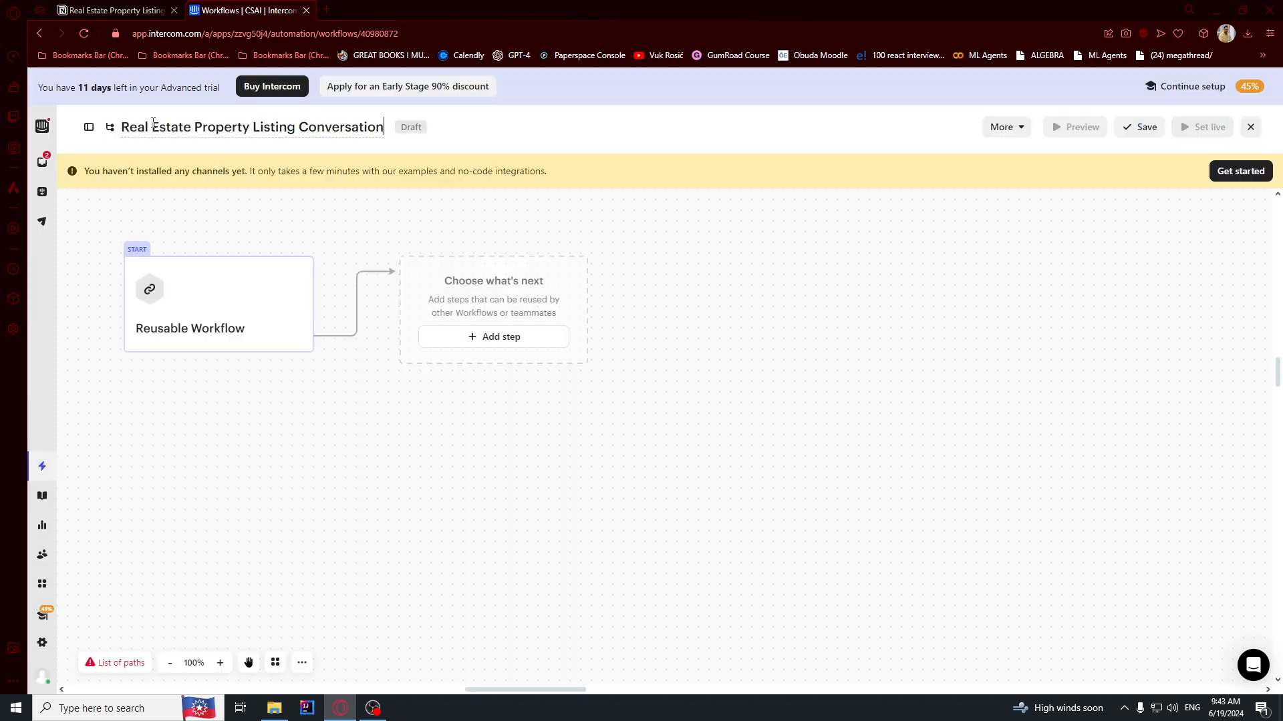
left_click_drag(159, 129, 264, 129)
left_click(347, 203)
Add a Message step containing the property #1234 details copied from the Notion notes.
left_click(112, 10)
left_click(660, 292)
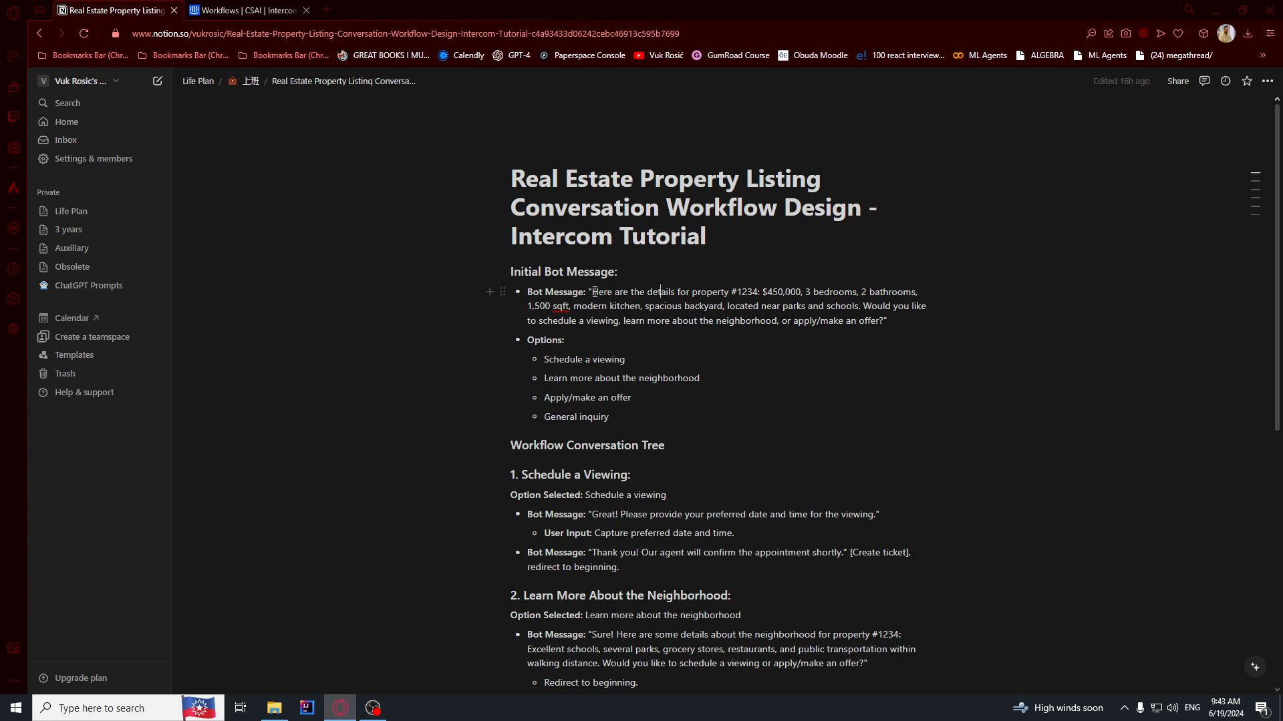
left_click_drag(594, 292, 885, 318)
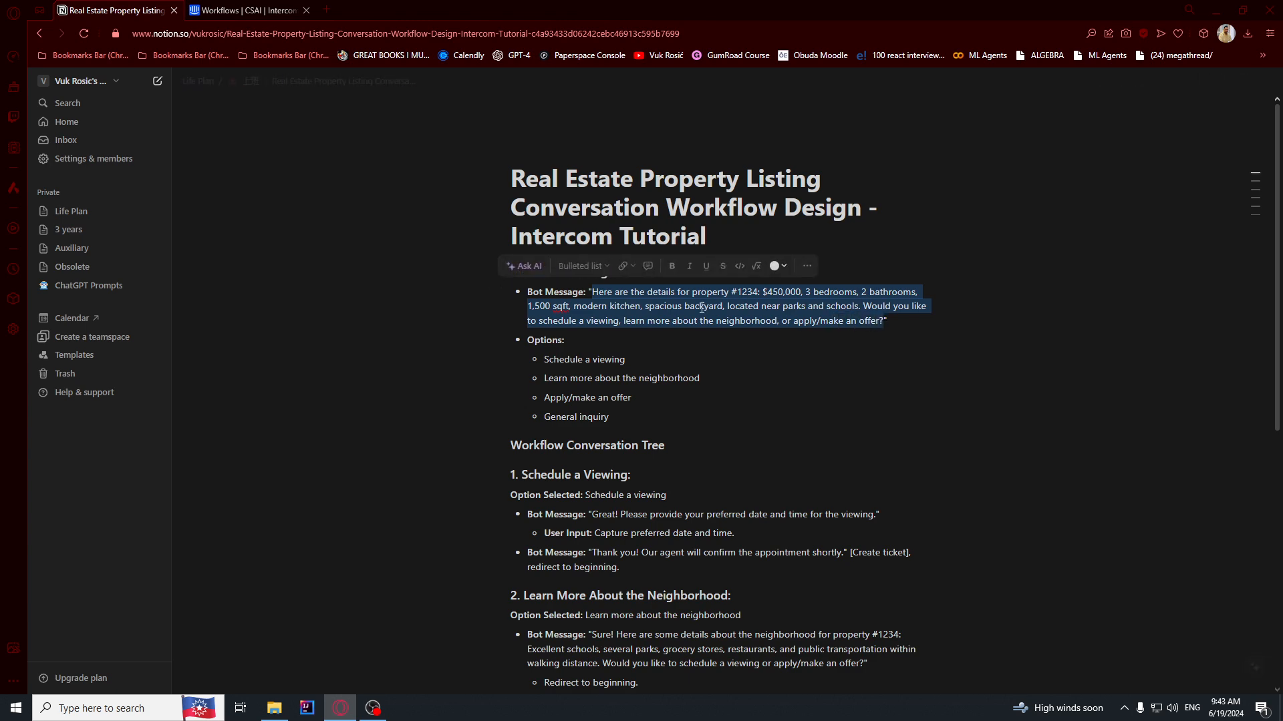
left_click(247, 8)
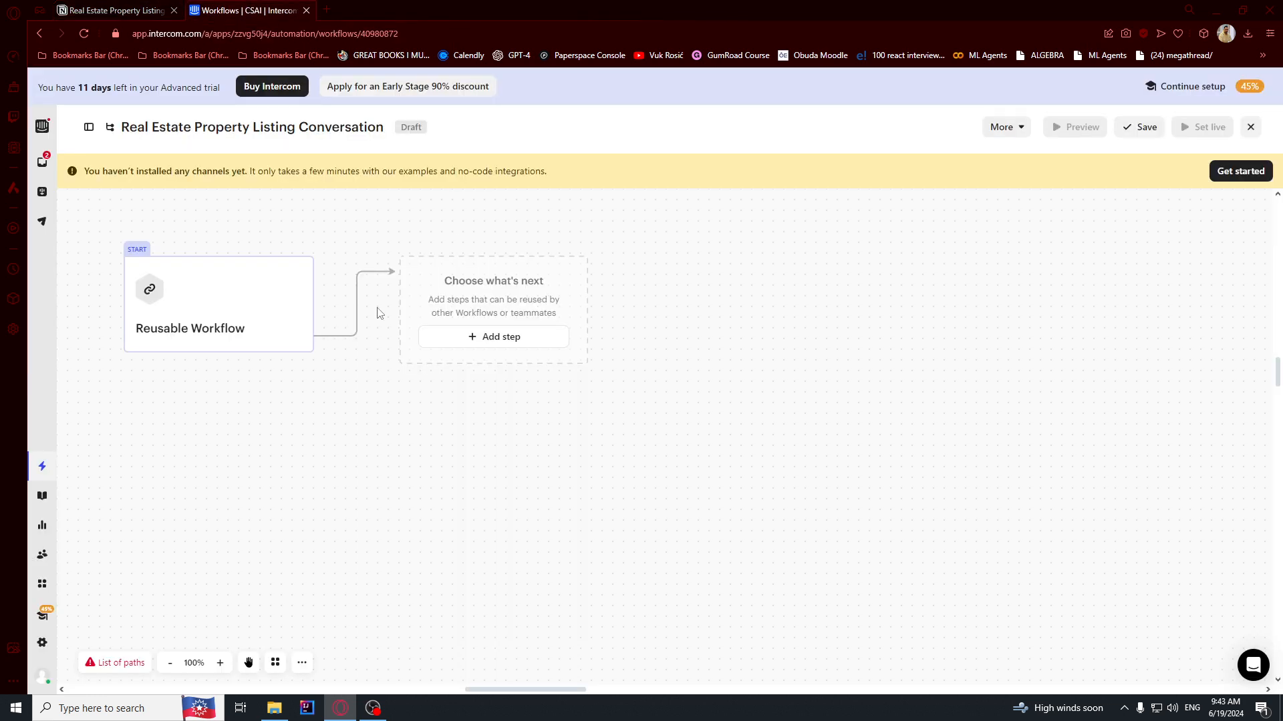
left_click(503, 336)
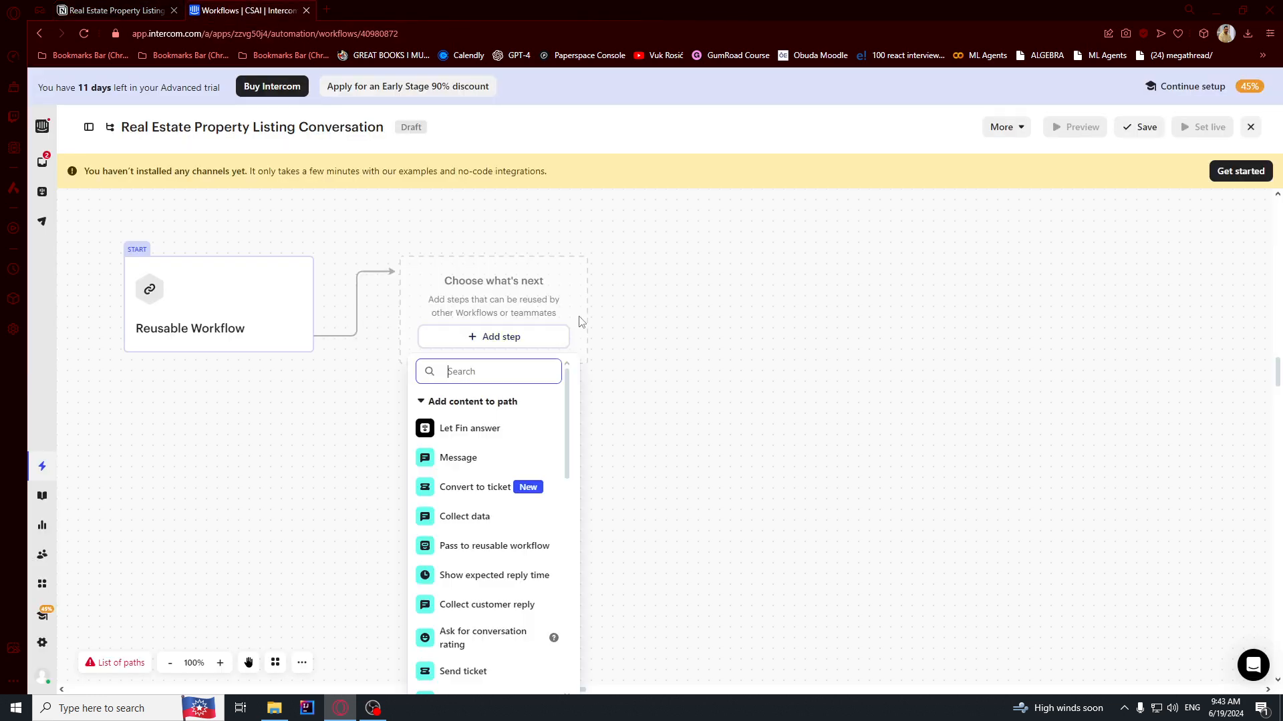
left_click(459, 458)
type("Here are the details for property #123: $450,000, 3 bedrooms, 2 bathrooms, 1,500 sqft, modern kitchen, spacious backyard, located near parks and schools. Would you like to schedule a viewing, learn more about the neighborhood, or apply/make an offer?")
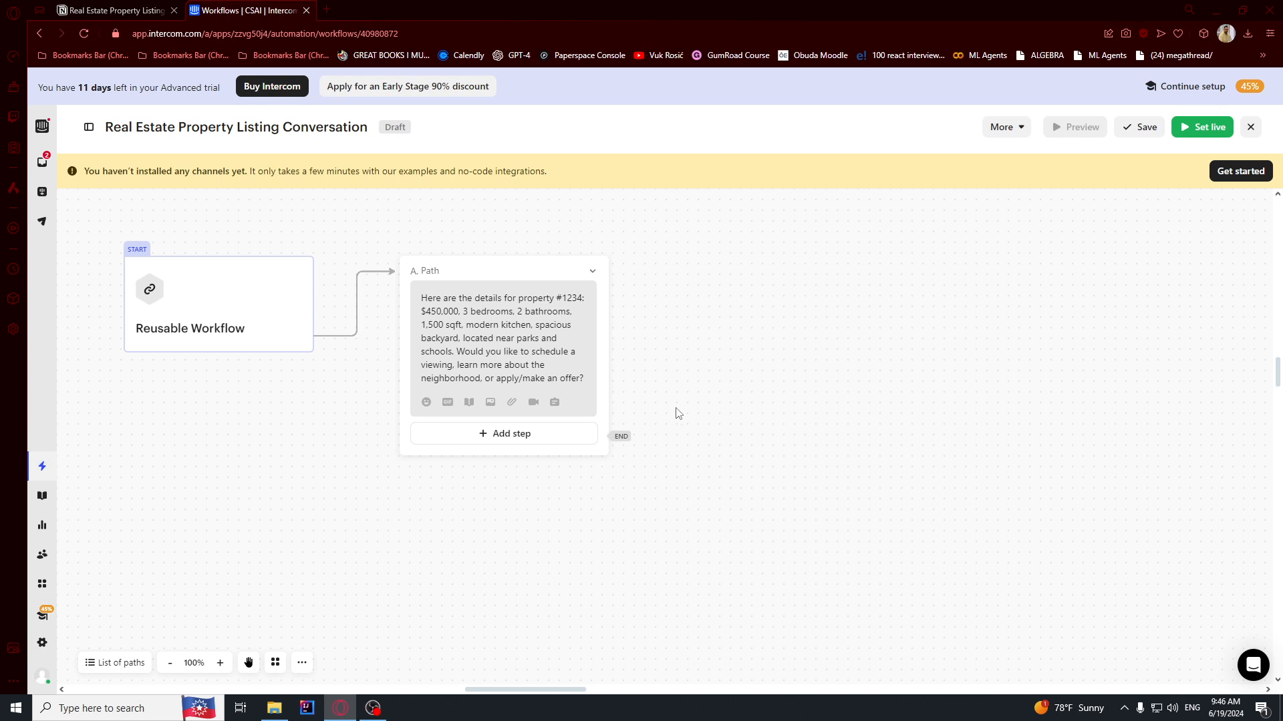
Add a Reply buttons step after the property message.
left_click(509, 435)
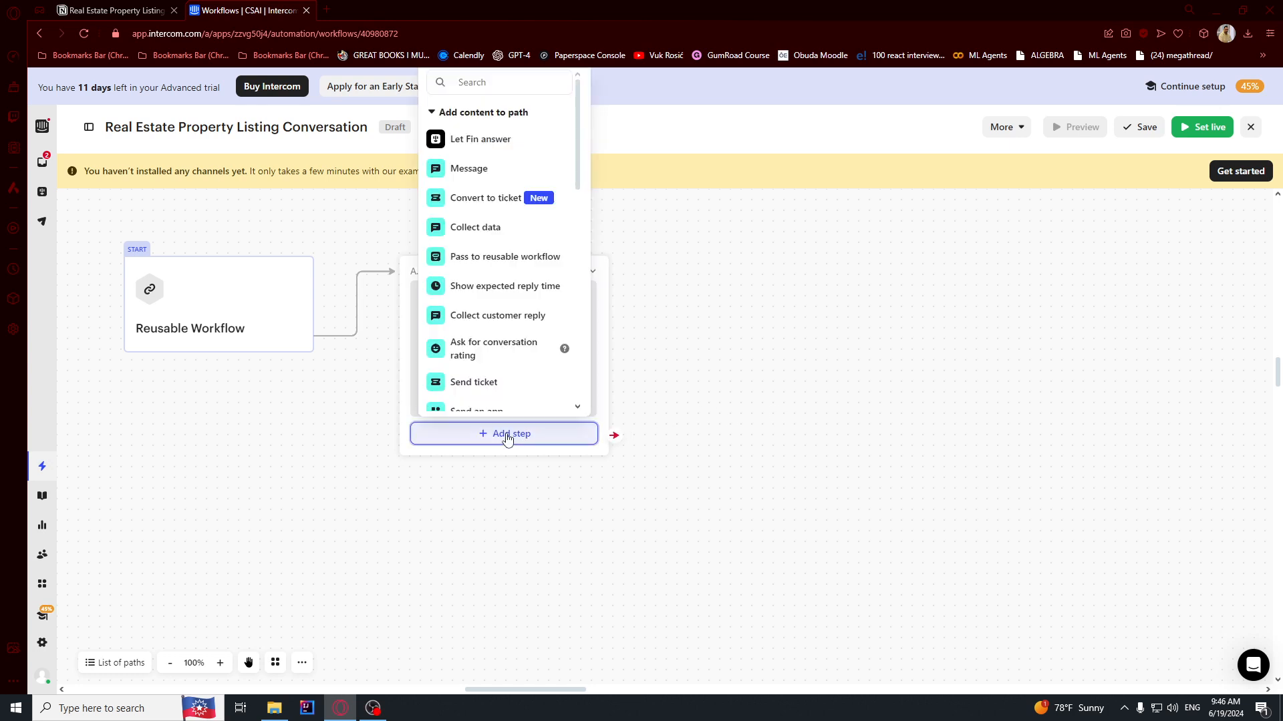
type("buttons")
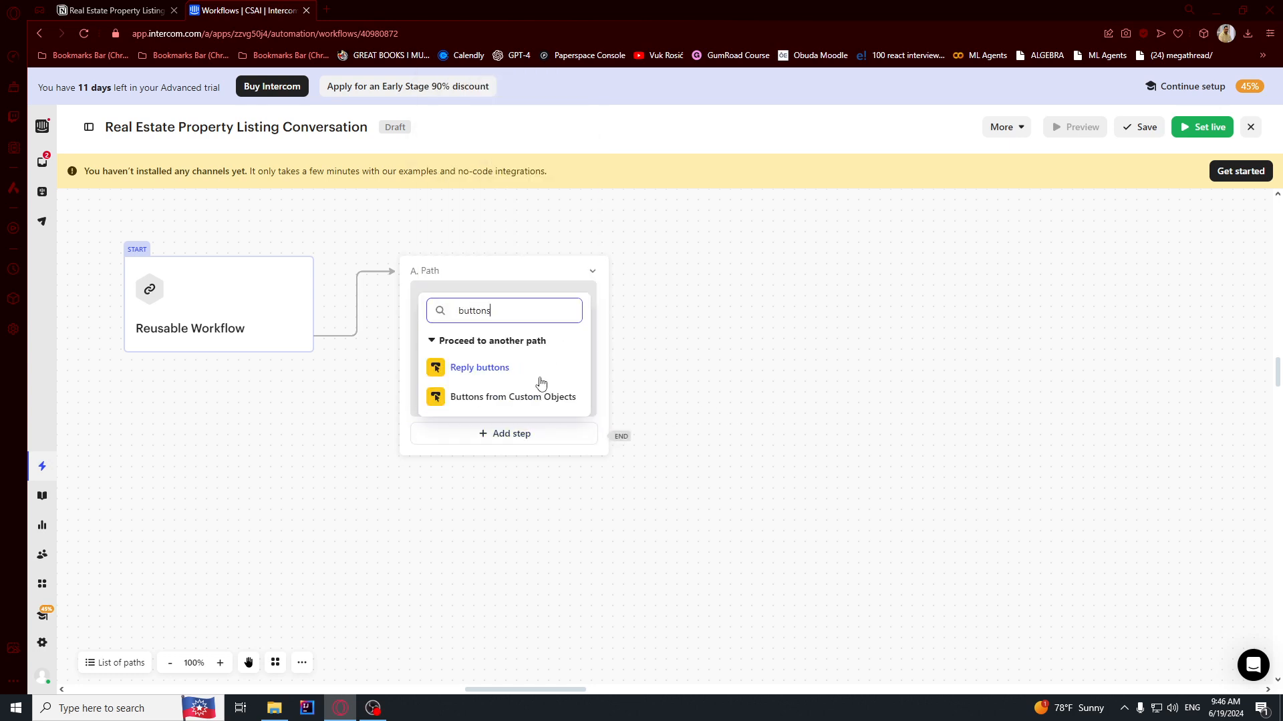
left_click(545, 372)
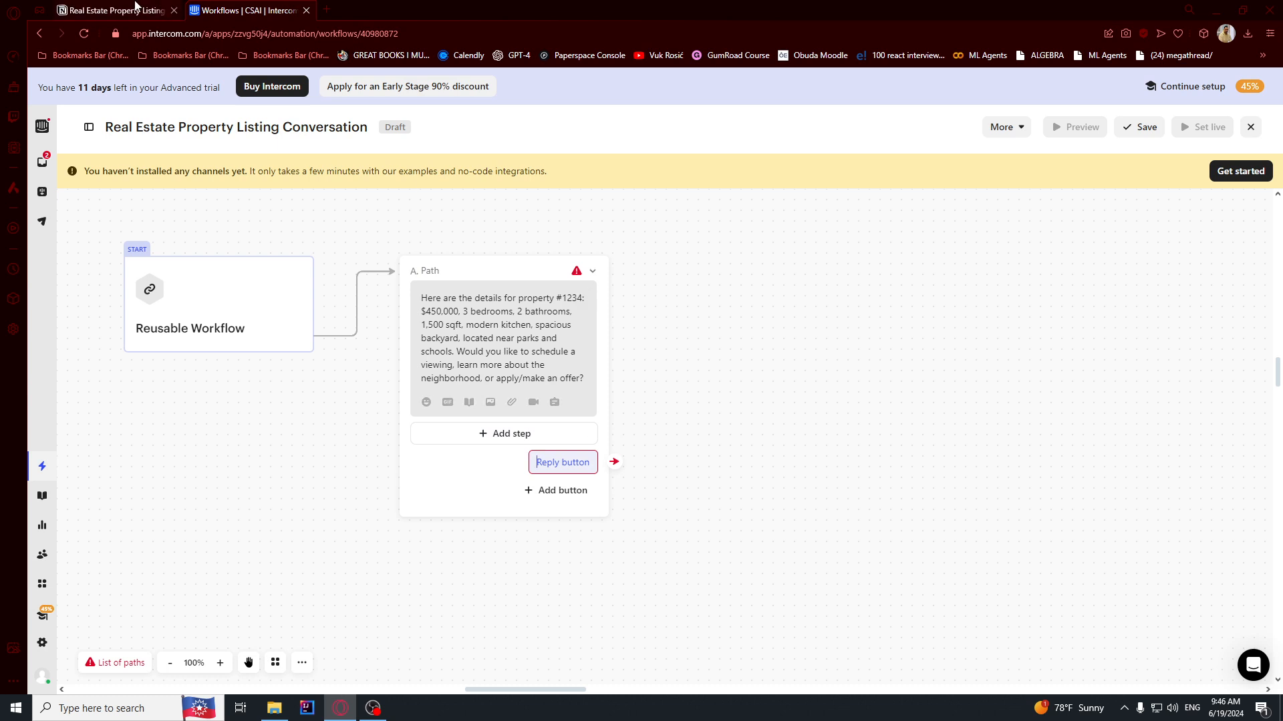
Label the first two reply buttons 'Schedule a viewing' and 'Learn more about the neighborhood'.
left_click(114, 10)
left_click(576, 261)
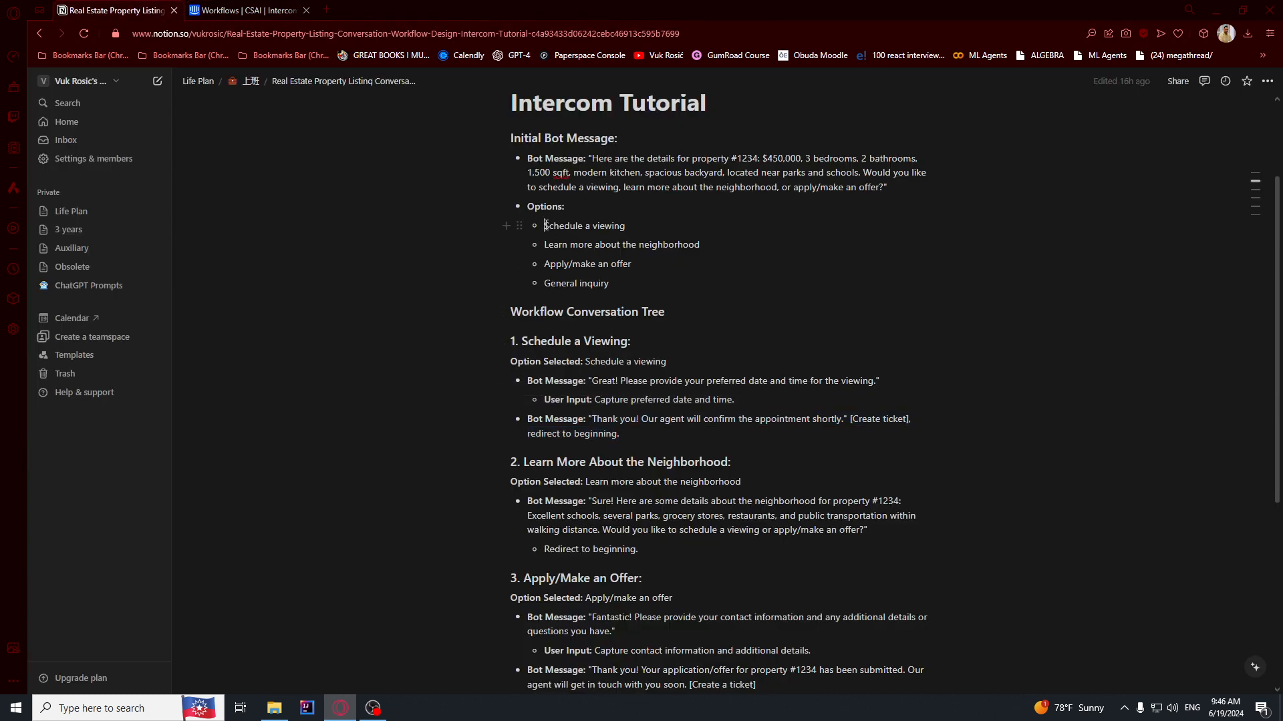
left_click_drag(545, 226, 626, 226)
key("ctrl+c")
left_click(247, 10)
key("ctrl+v")
left_click(558, 490)
left_click(113, 10)
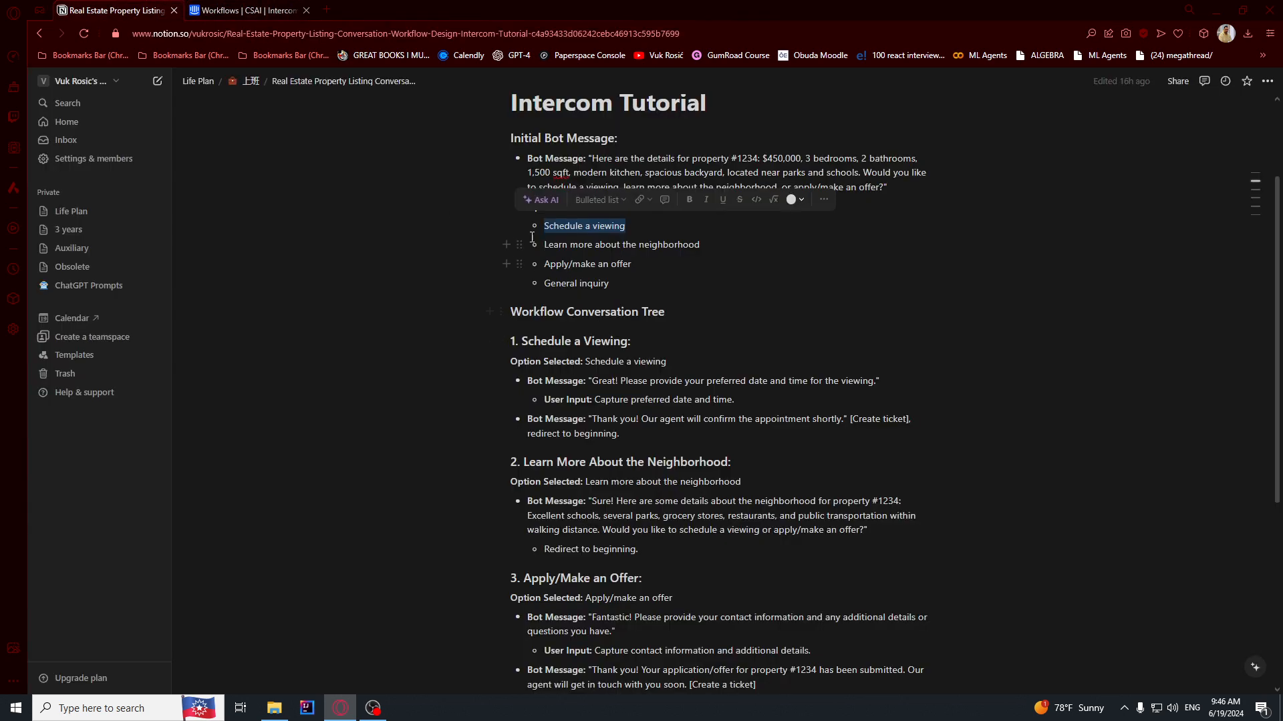
left_click_drag(545, 243, 700, 244)
key("ctrl+c")
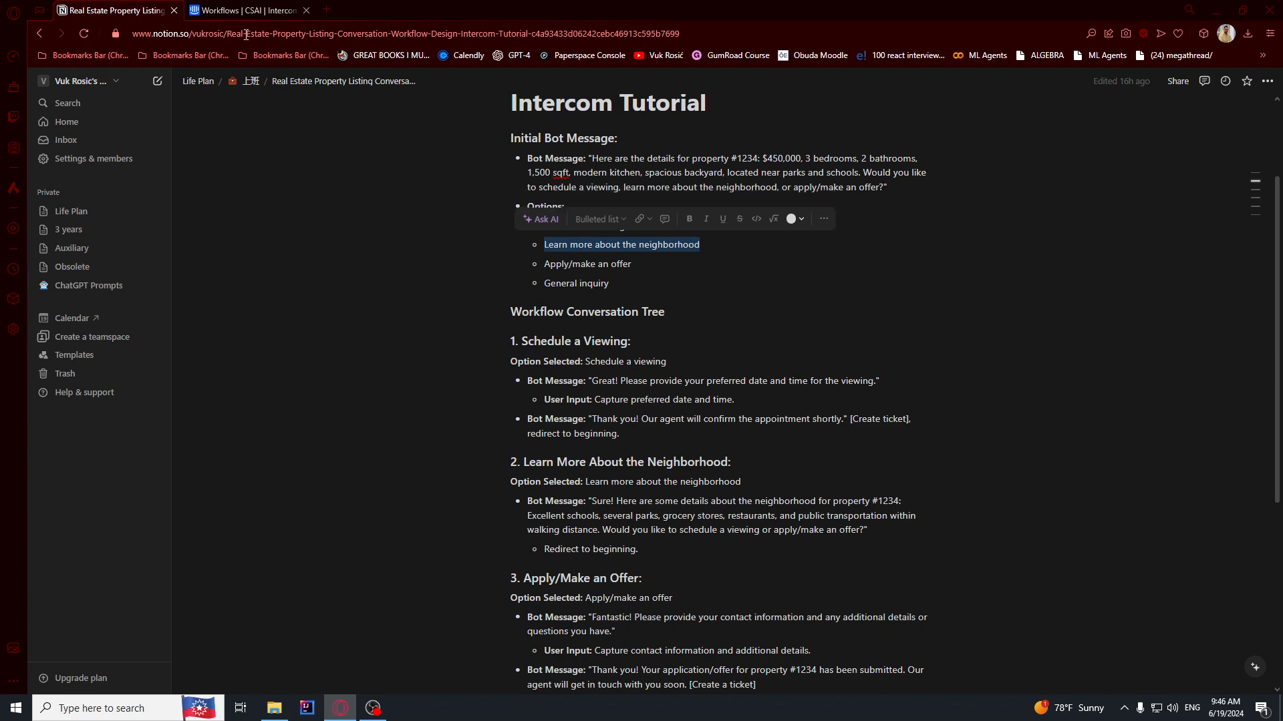
key("ctrl+Tab")
left_click(531, 548)
key("ctrl+v")
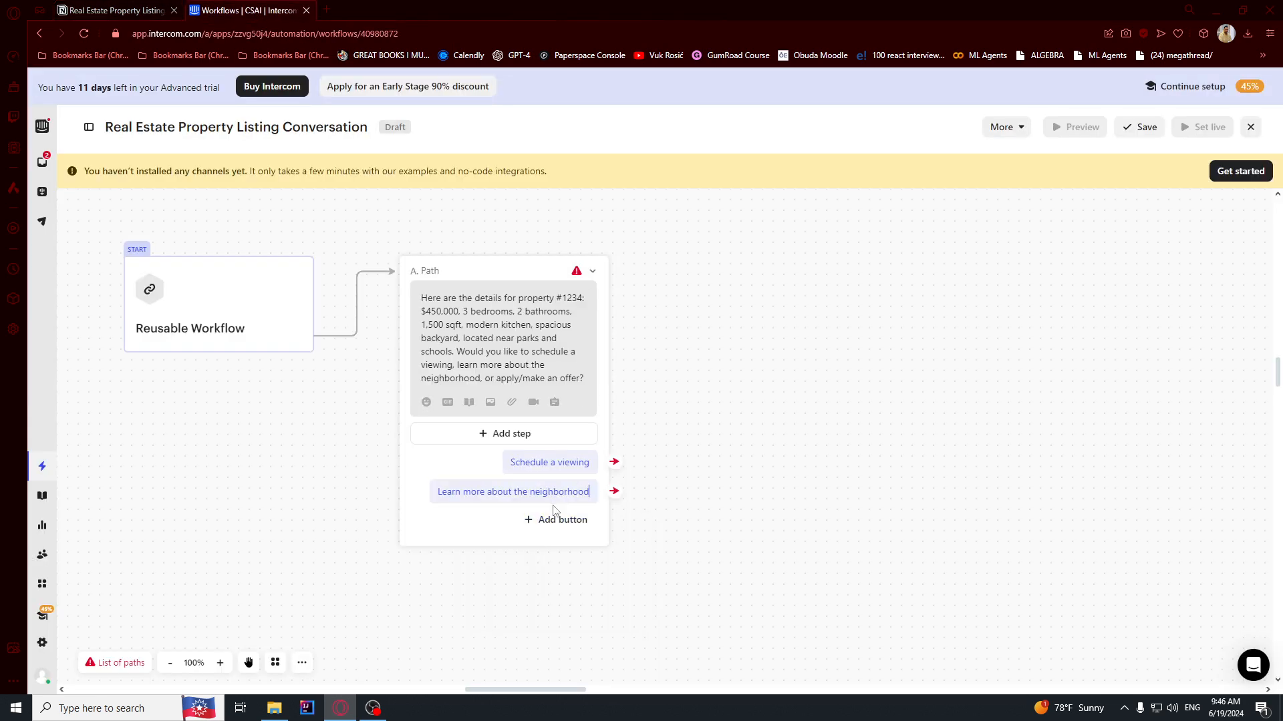
Add third and fourth reply buttons 'Apply/make an offer' and 'General inquiry'.
left_click(544, 520)
left_click(527, 560)
key("ctrl+Tab")
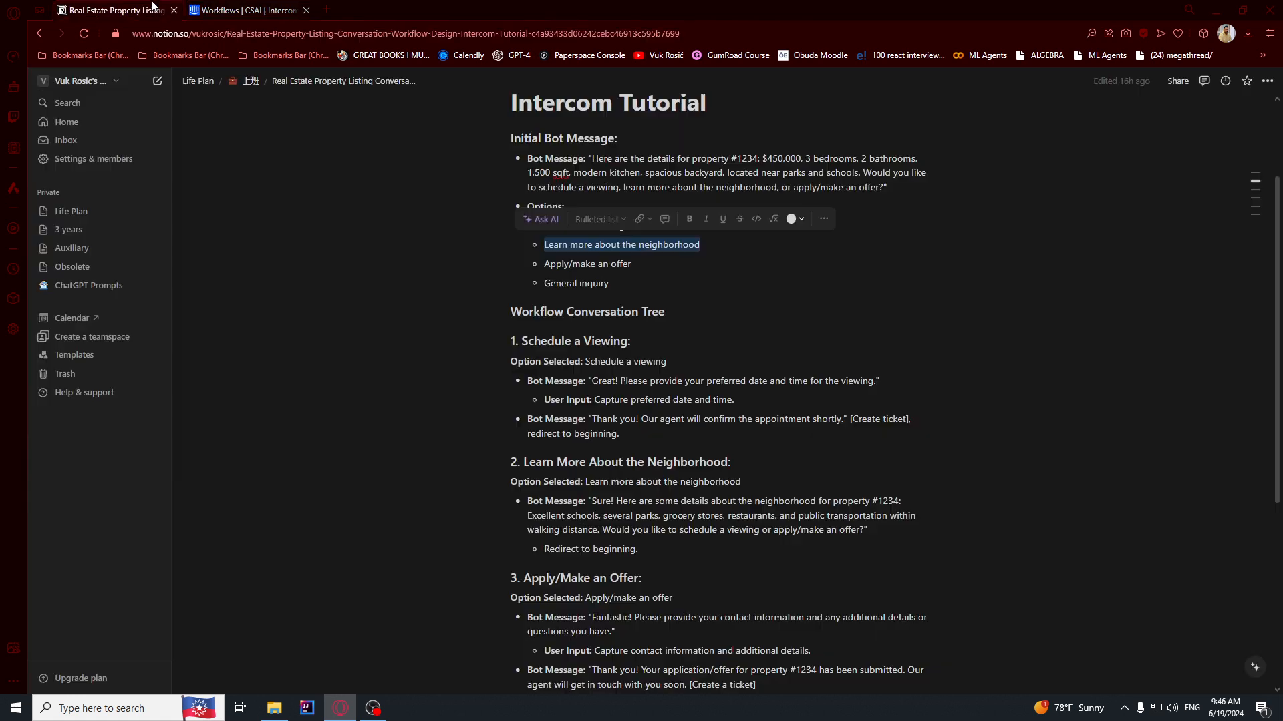
left_click_drag(546, 266, 632, 265)
key("ctrl+c")
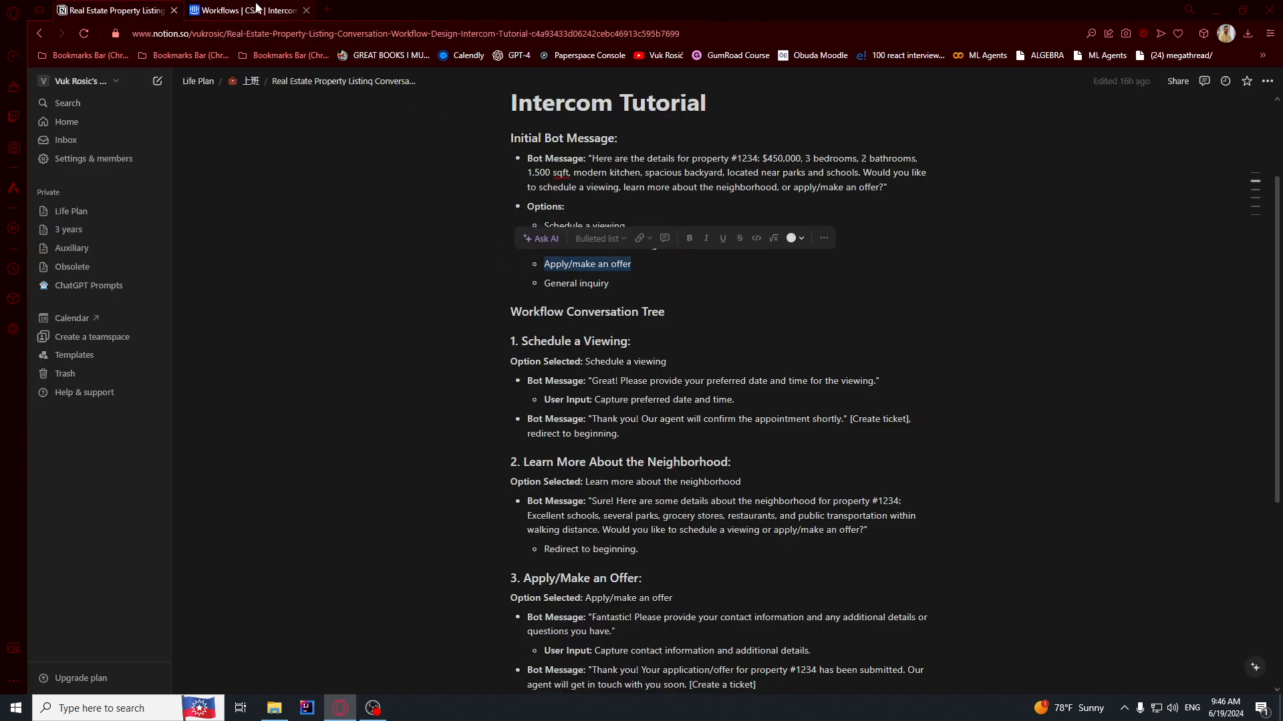
key("ctrl+Tab")
key("ctrl+v")
left_click(562, 550)
left_click(533, 590)
key("ctrl+Tab")
left_click_drag(551, 283, 610, 284)
key("ctrl+c")
key("ctrl+Tab")
key("ctrl+v")
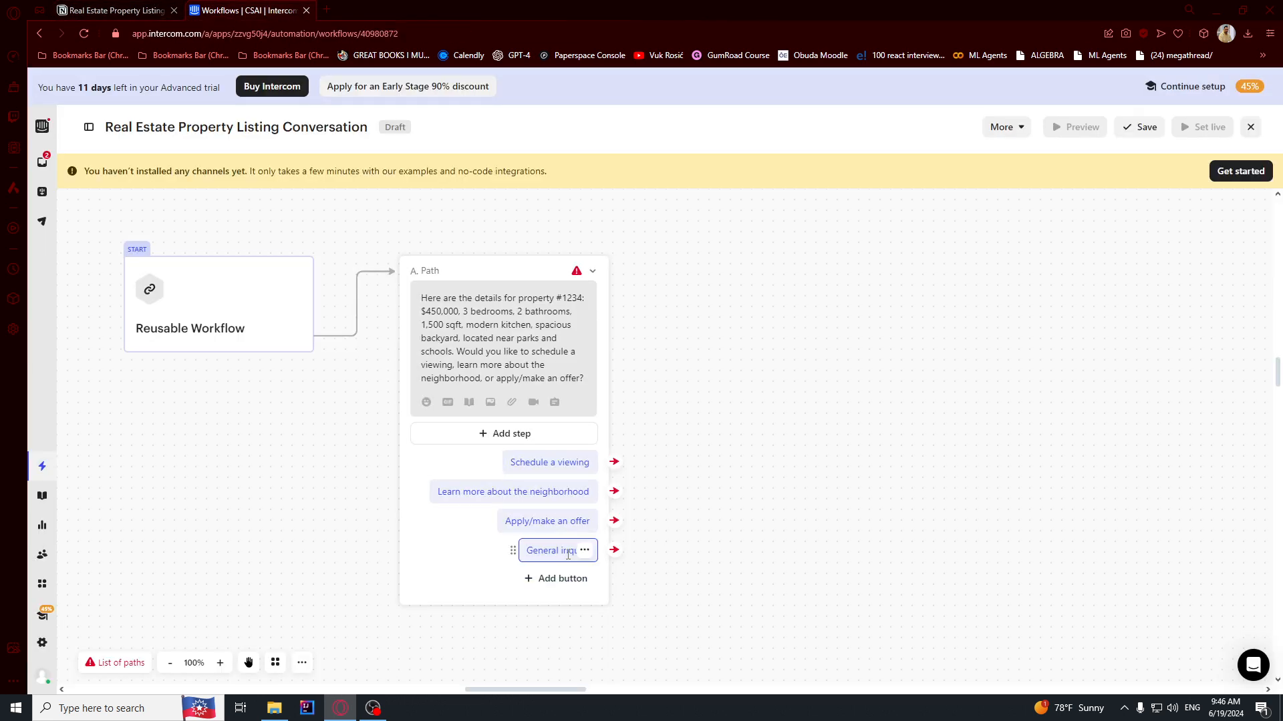
Select the Schedule a Viewing section text in the Notion notes.
key("ctrl+Tab")
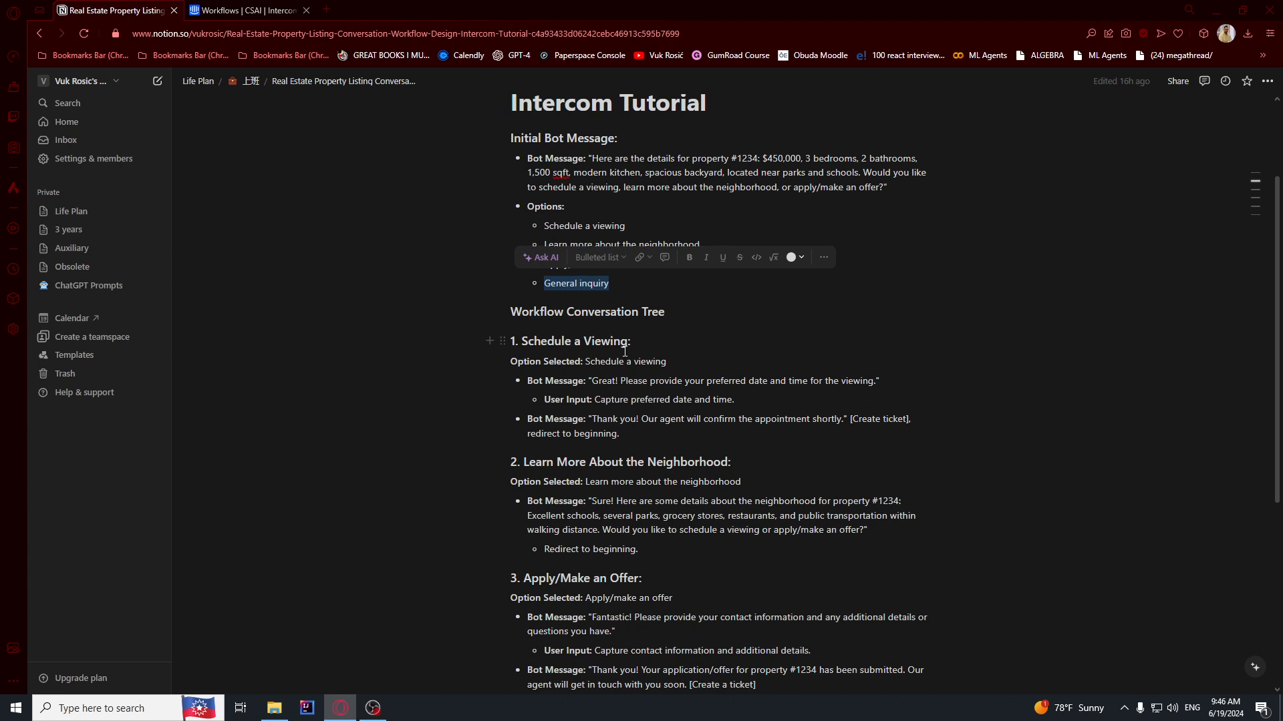
left_click(591, 343)
left_click_drag(523, 343, 862, 394)
left_click(623, 362)
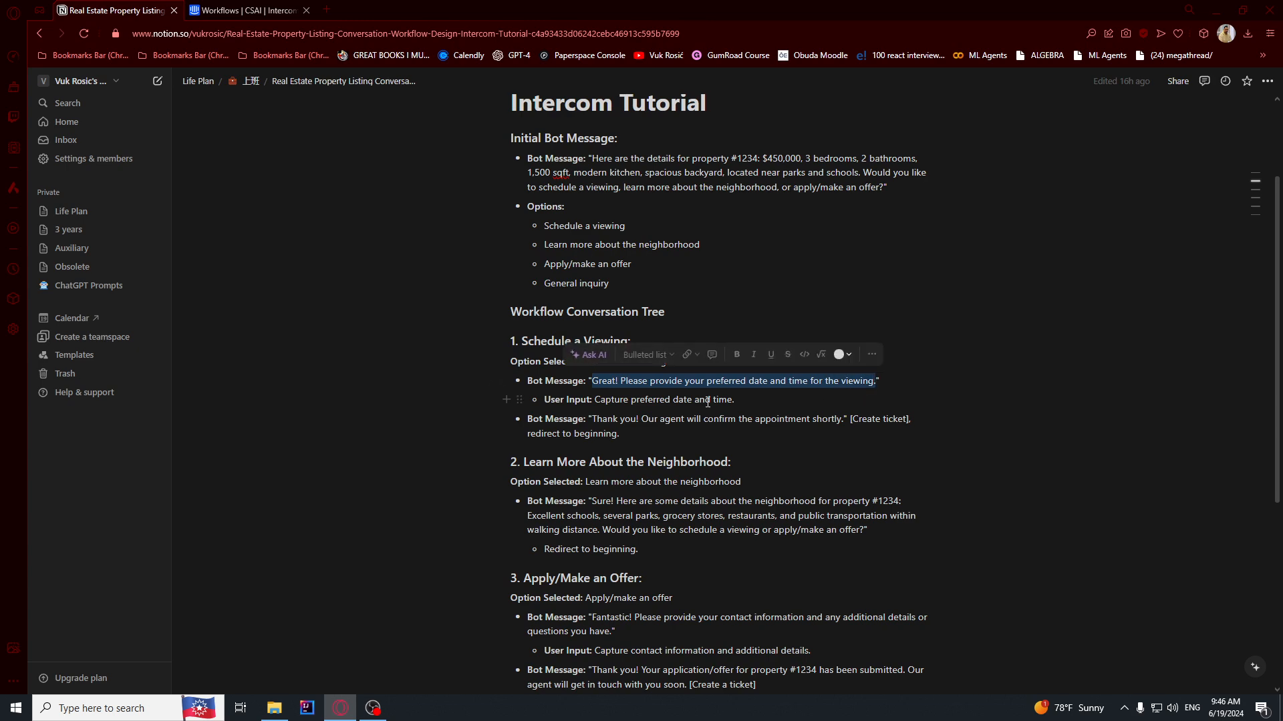
left_click(274, 10)
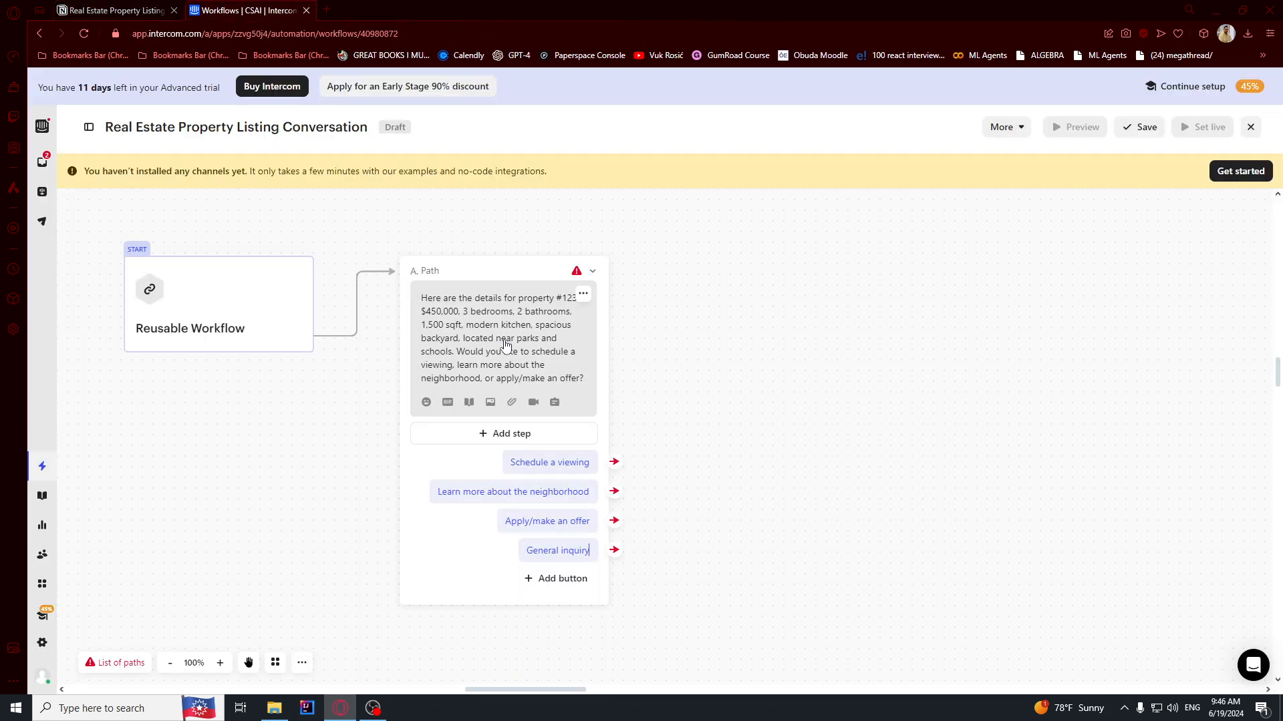
Add a message asking for the preferred viewing date and time to the Schedule a viewing branch.
left_click(614, 462)
left_click(680, 389)
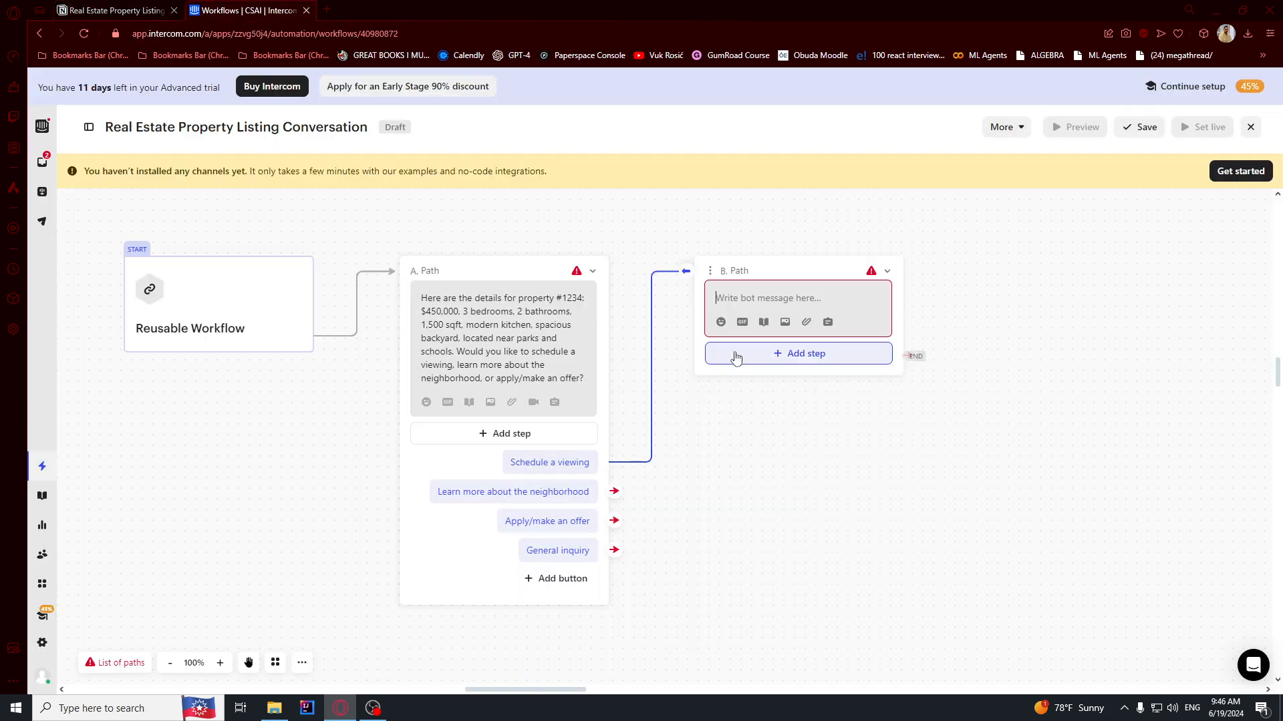
key("ctrl+v")
left_click_drag(750, 296, 840, 299)
left_click(818, 312)
Add a Convert to ticket step to B. Path using the Support Request ticket type.
left_click(117, 10)
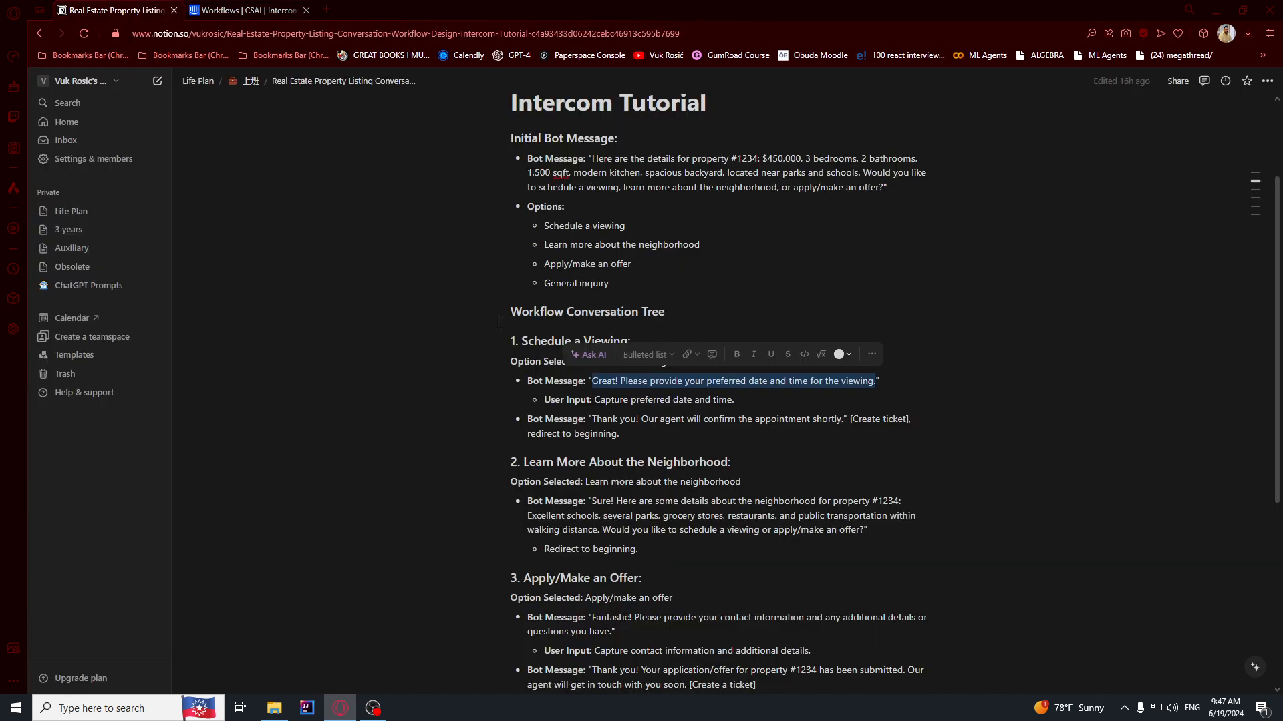
left_click_drag(596, 399, 734, 400)
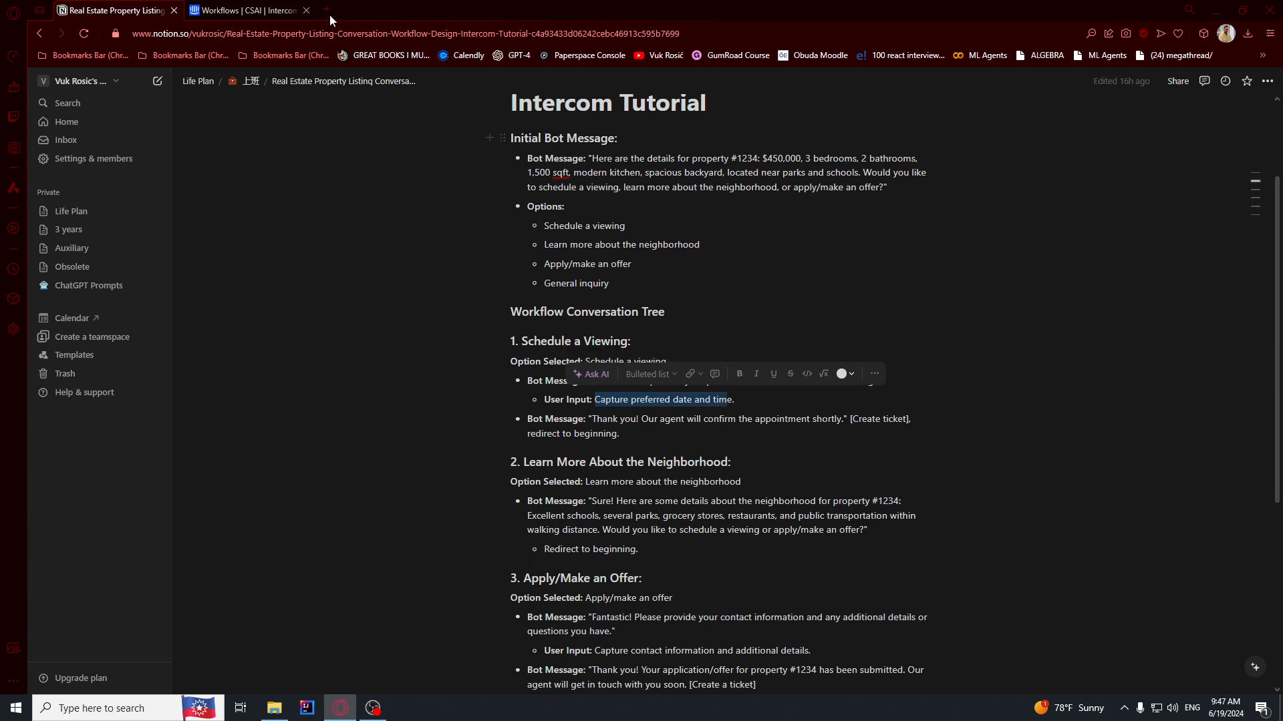
left_click(248, 10)
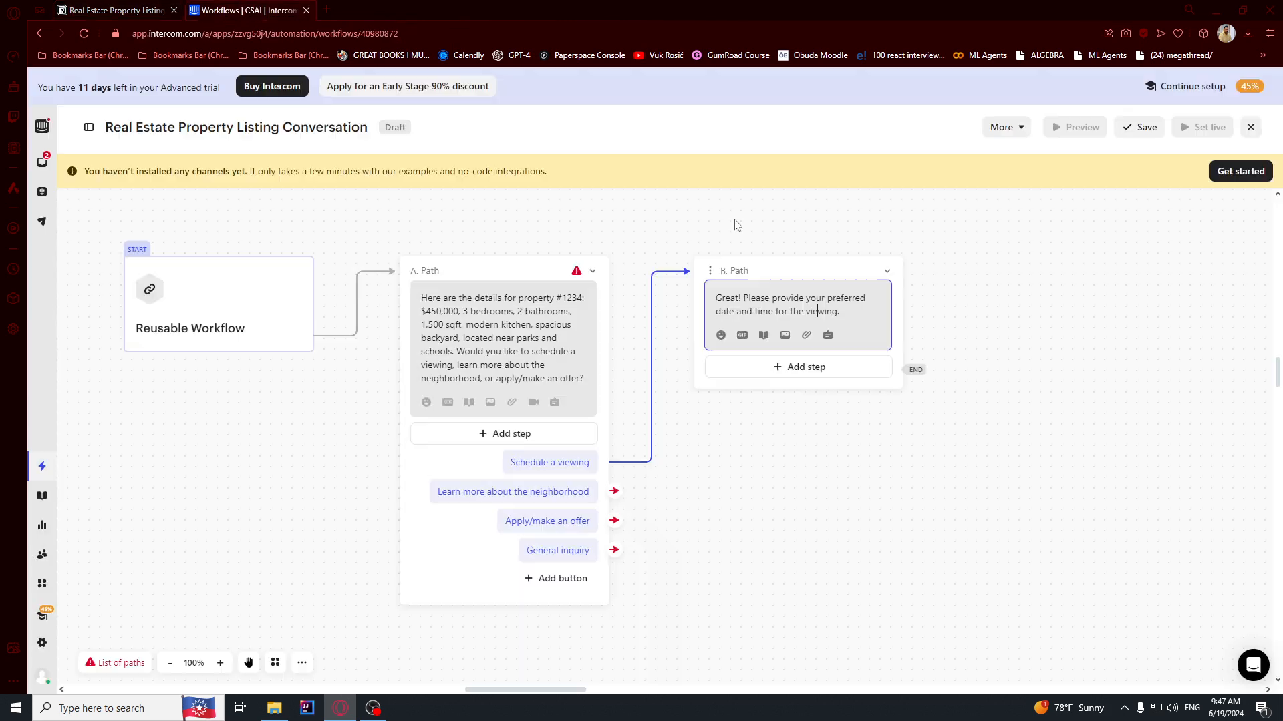
left_click(784, 372)
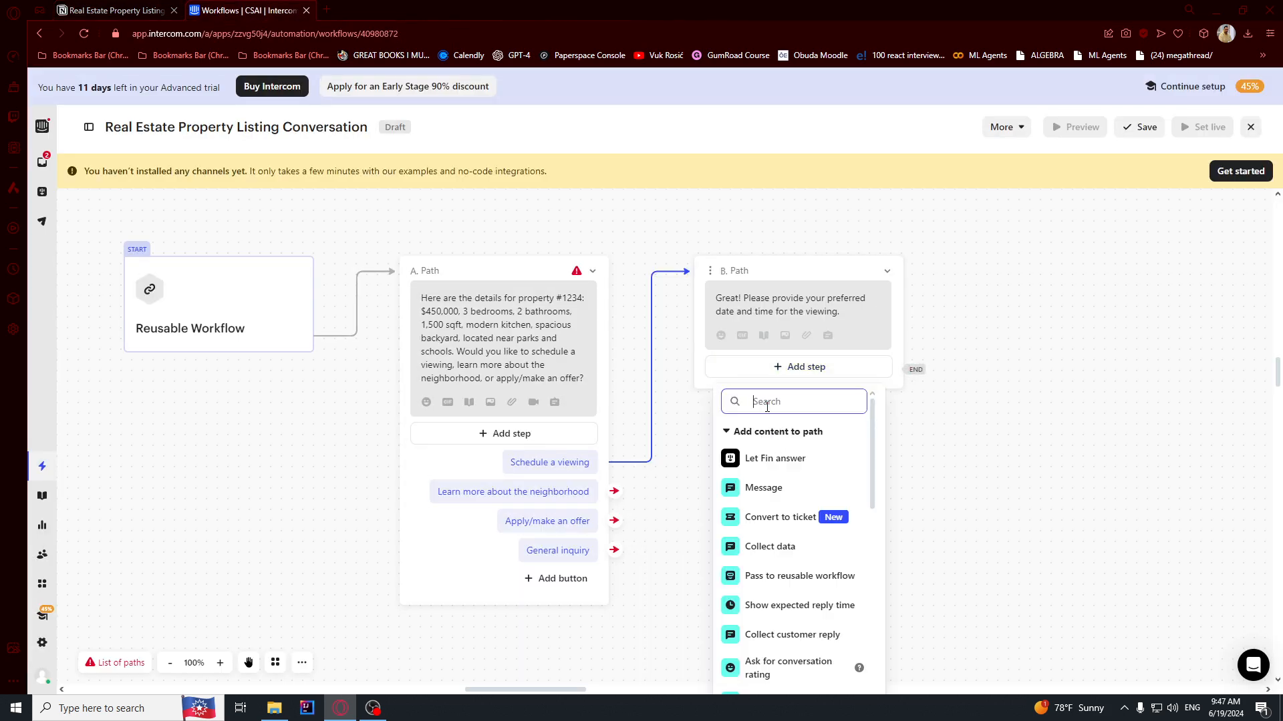
left_click(768, 529)
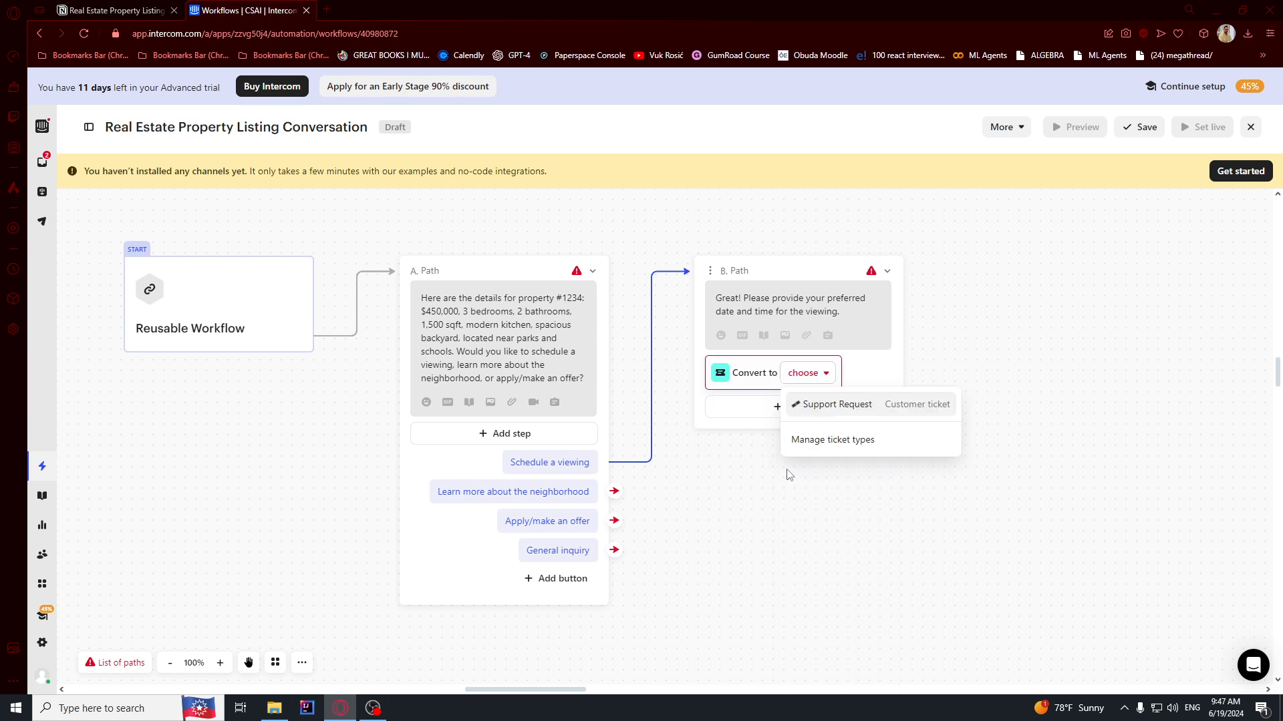
left_click(811, 404)
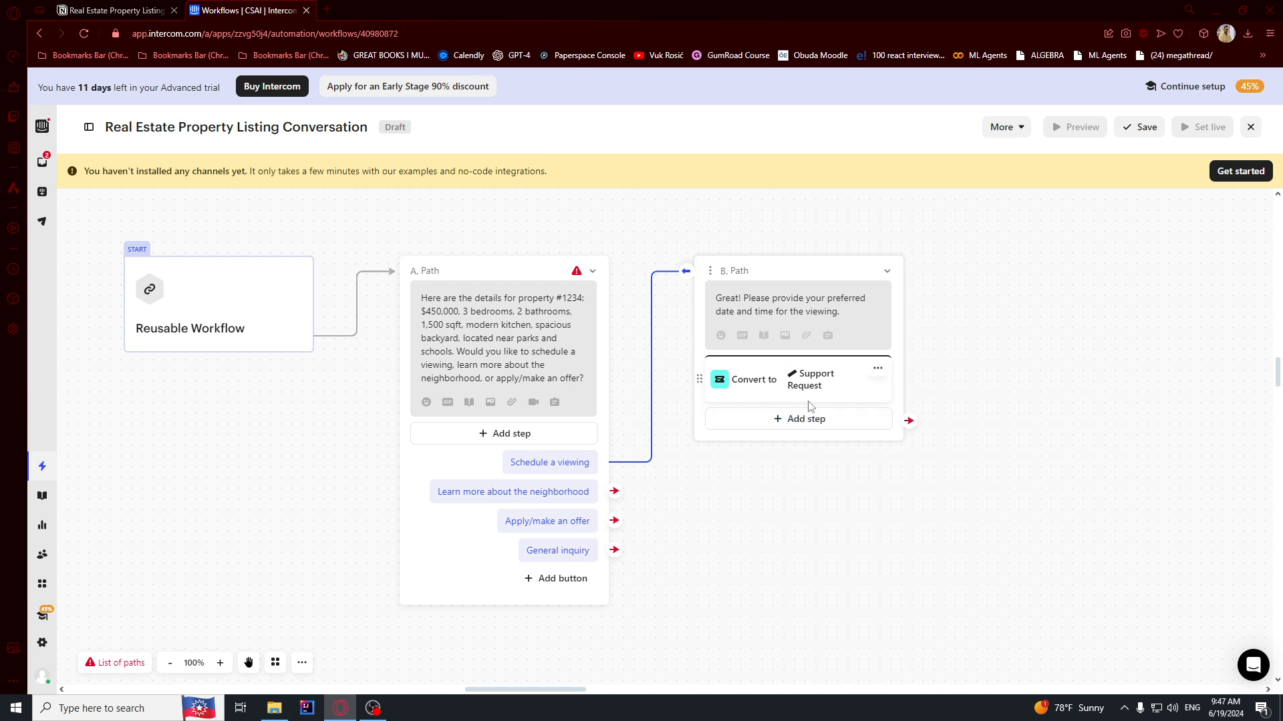
Add a message step with the thank-you text copied from the Notion notes.
left_click_drag(716, 294, 855, 319)
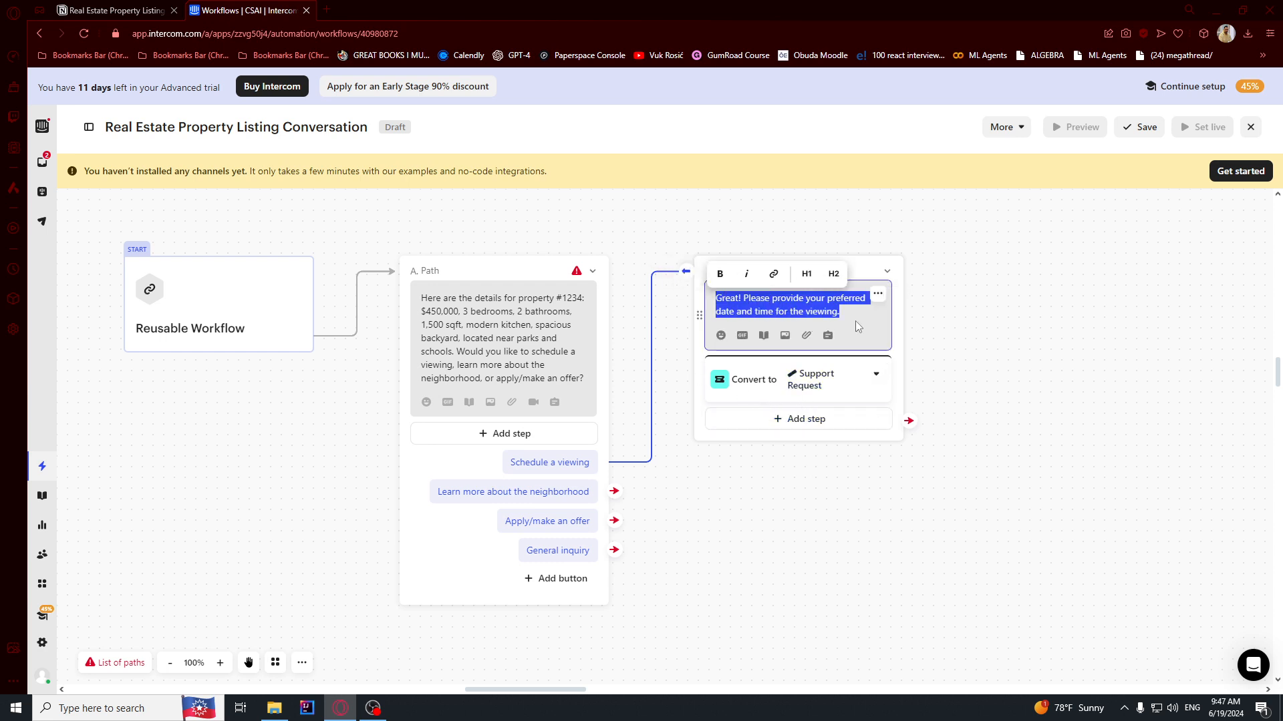
left_click(774, 423)
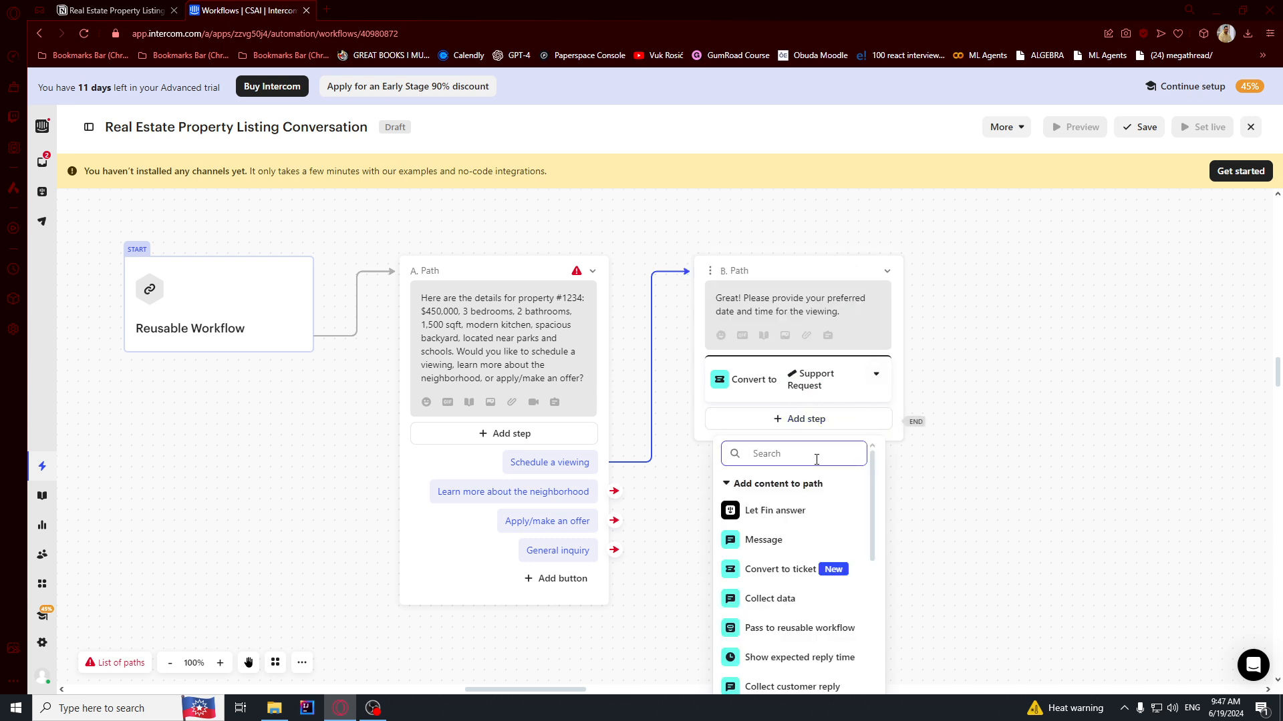
left_click(768, 540)
key("ctrl+shift+Tab")
left_click(587, 419)
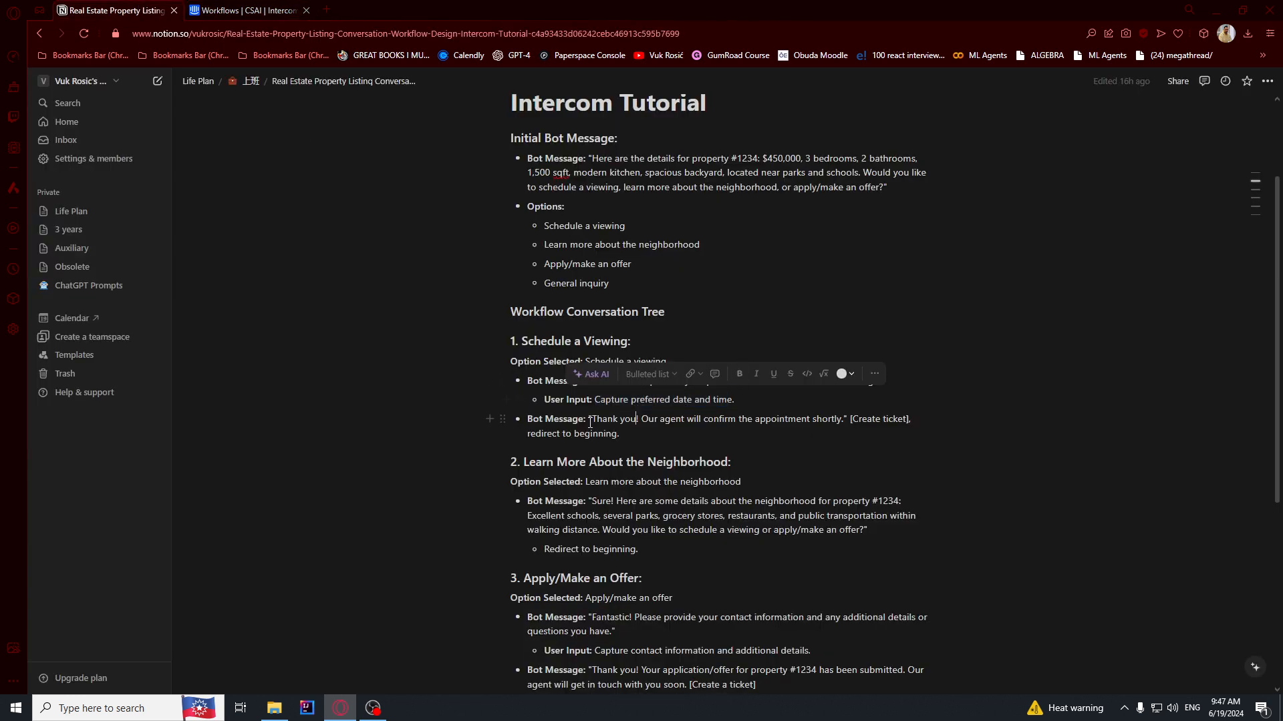
left_click_drag(593, 419, 620, 433)
key("ctrl+c")
key("ctrl+Tab")
key("ctrl+v")
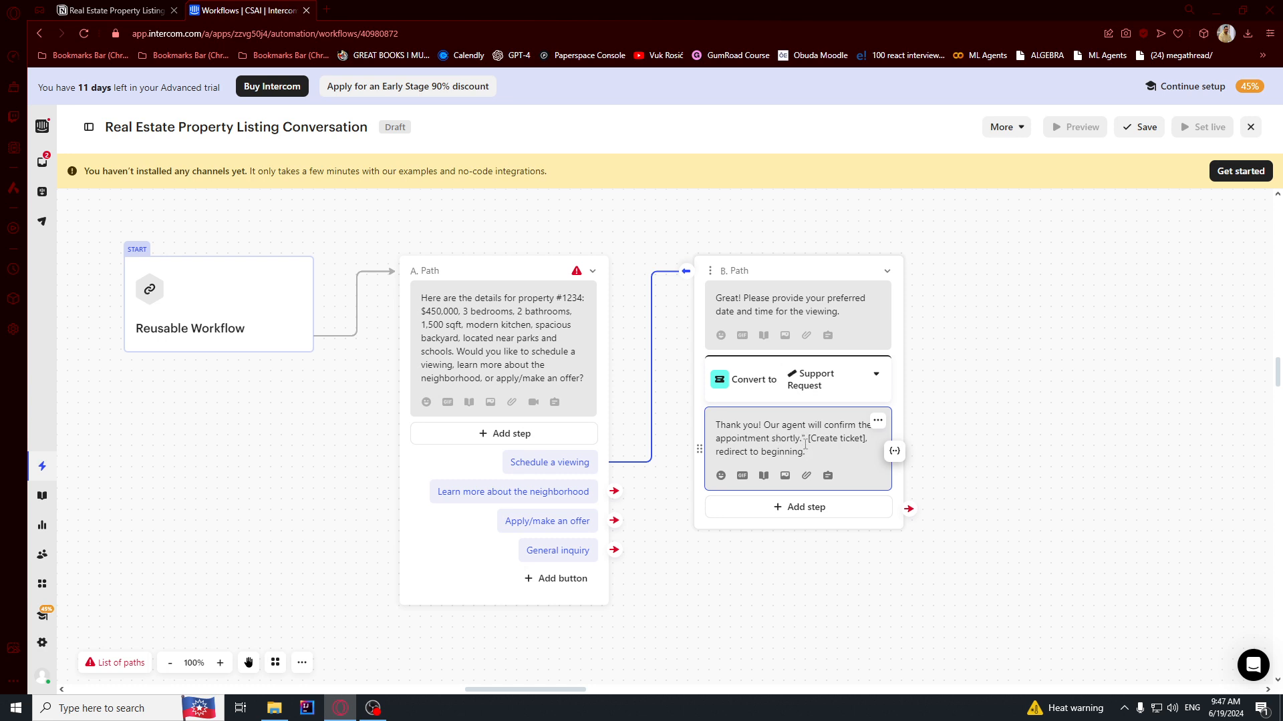
Delete '[Create ticket], redirect to beginning' so the message ends with the appointment confirmation.
left_click_drag(804, 450, 715, 458)
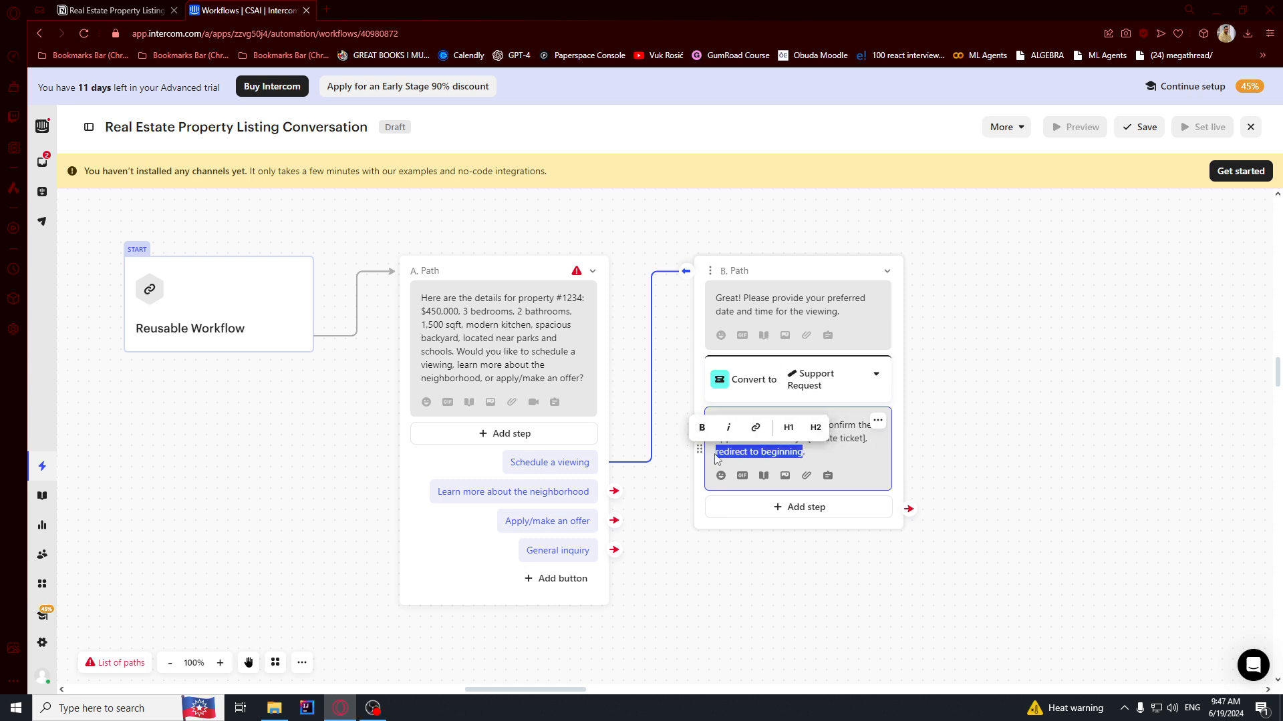
left_click(804, 454)
mouse_move(807, 440)
left_mouse_down()
mouse_move(865, 440)
mouse_move(802, 439)
left_mouse_up()
left_click(813, 451)
key("BackSpace")
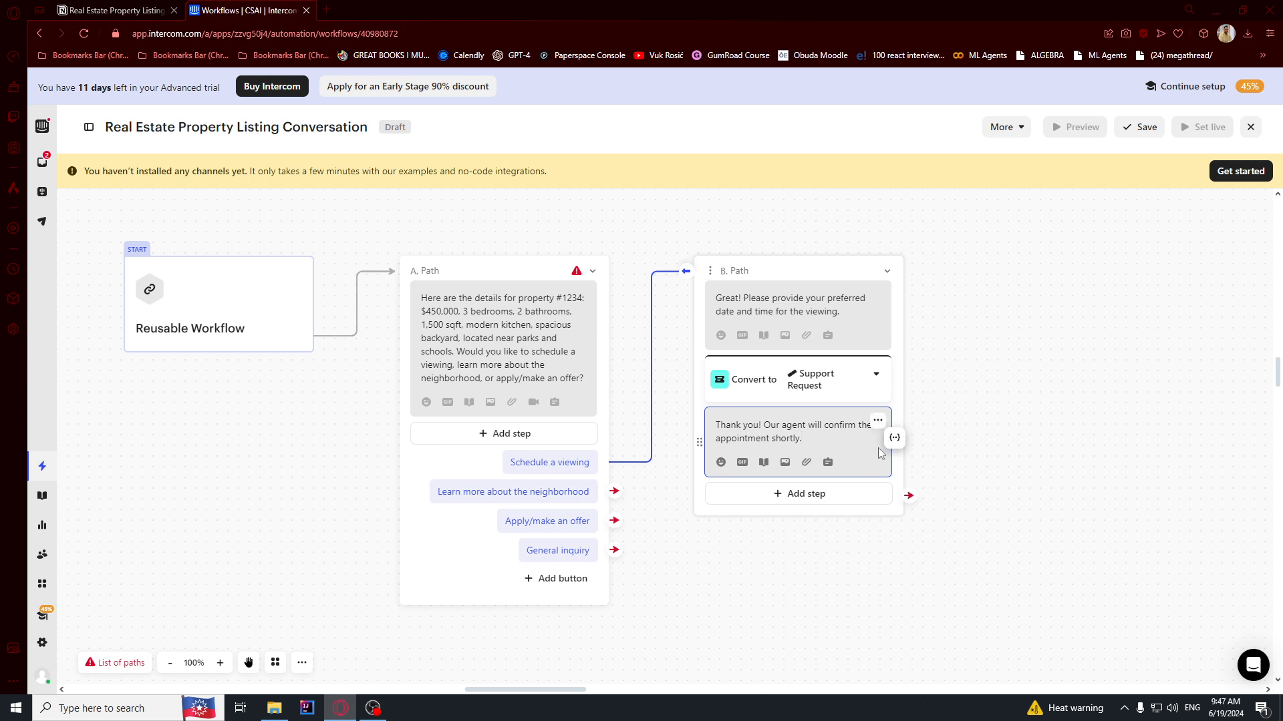
left_click(911, 491)
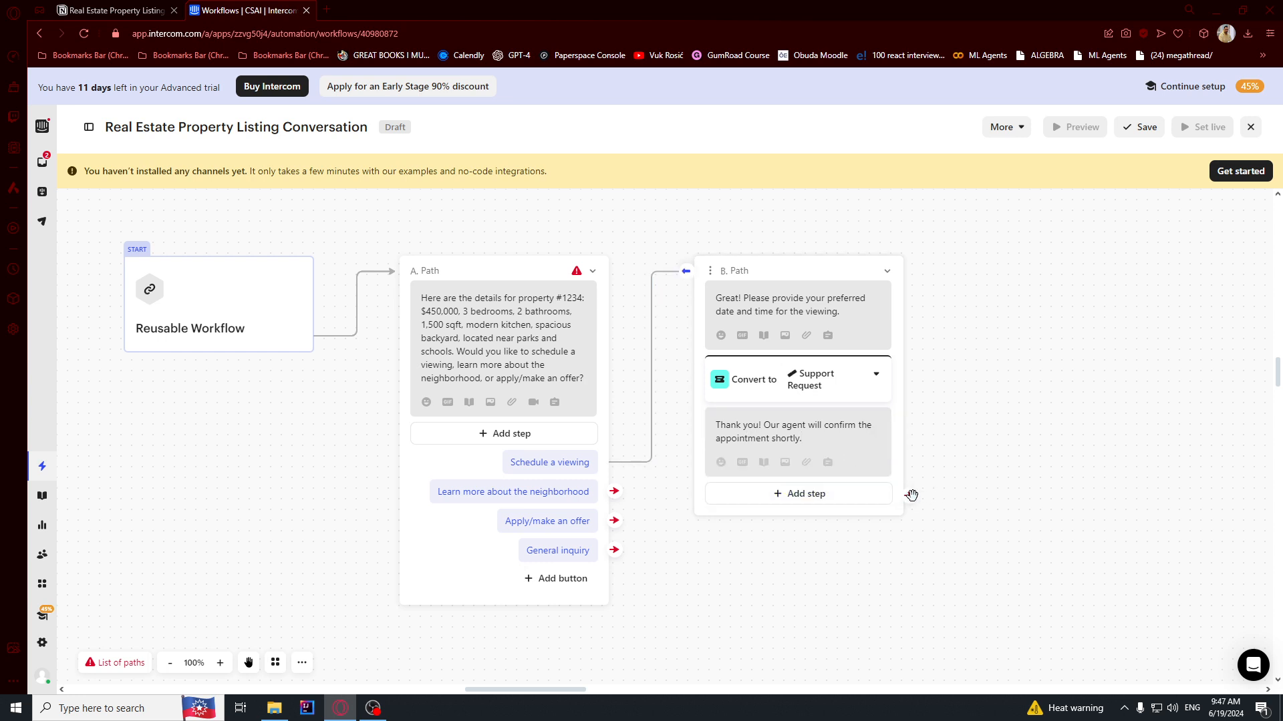
Connect B. Path's end back to A. Path, then delete that connection.
left_click_drag(908, 495, 406, 276)
left_click_drag(405, 277, 401, 274)
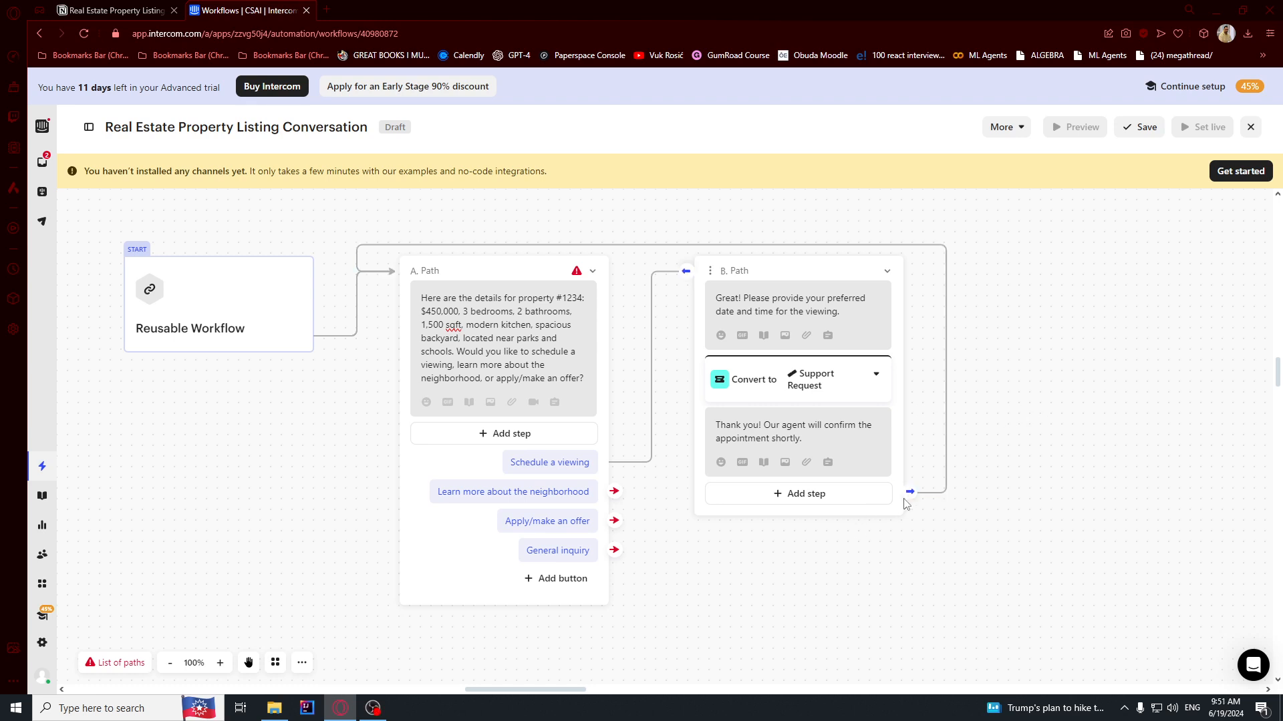
left_click(910, 494)
left_click(934, 461)
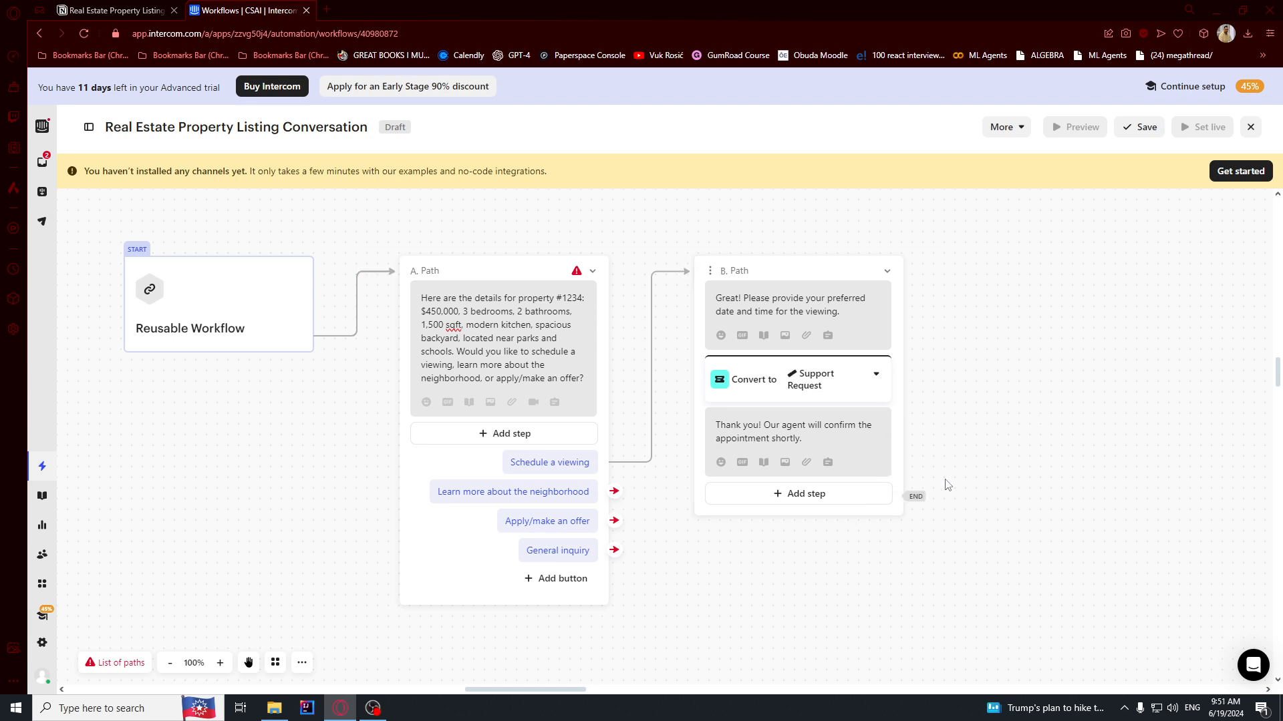
Add a Reply buttons step as C. Path with a first button 'Schedule a viewing'.
left_click(910, 494)
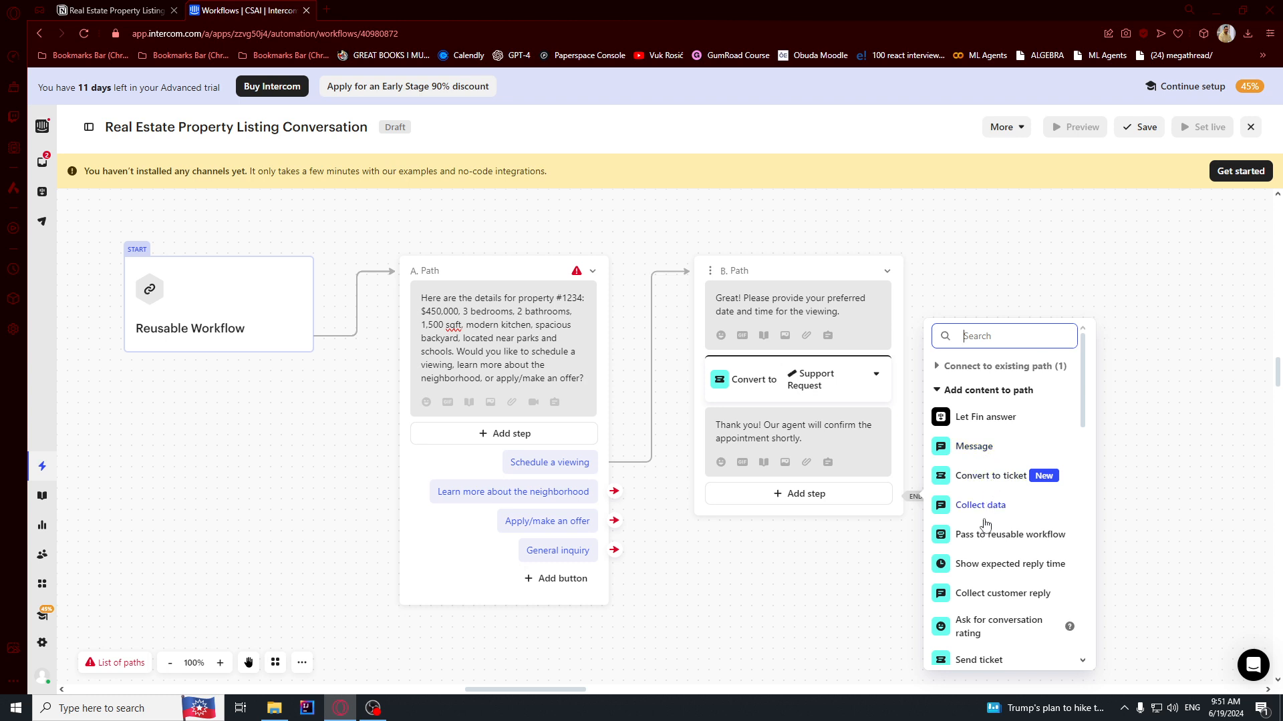
scroll(989, 565, "down", 5)
scroll(991, 528, "up", 5)
type("button")
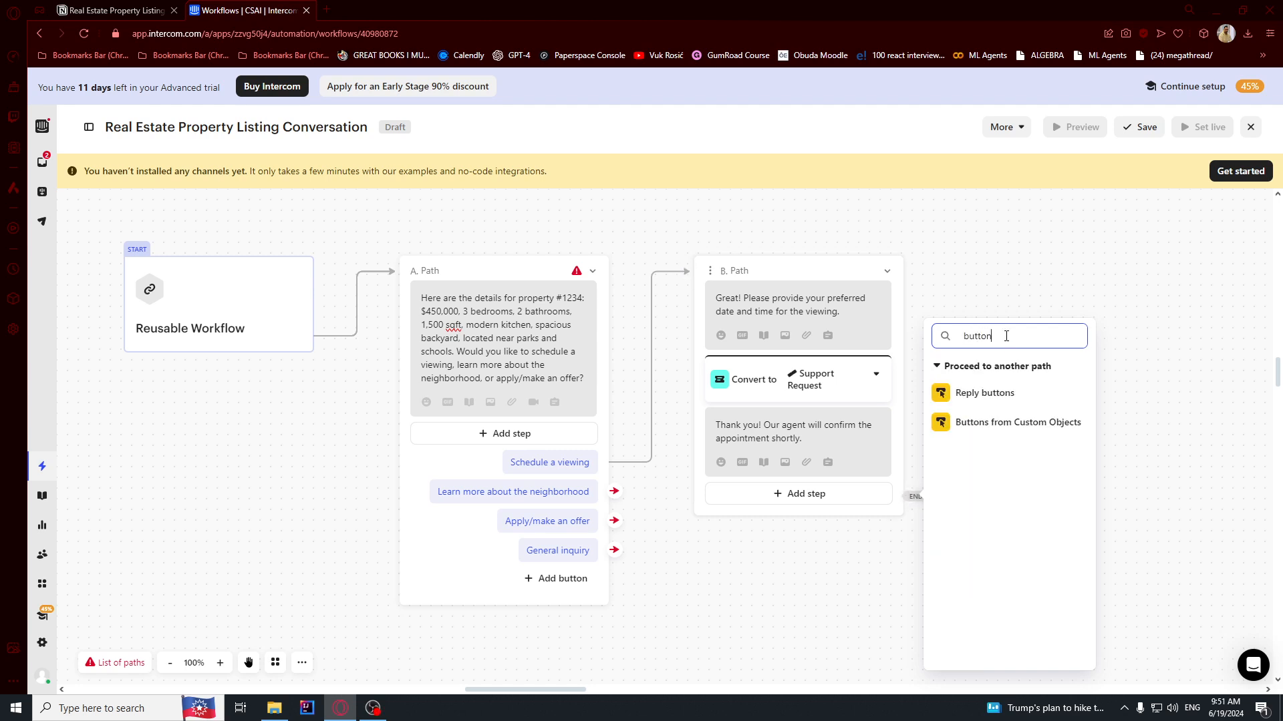
left_click(1014, 389)
left_click(1054, 479)
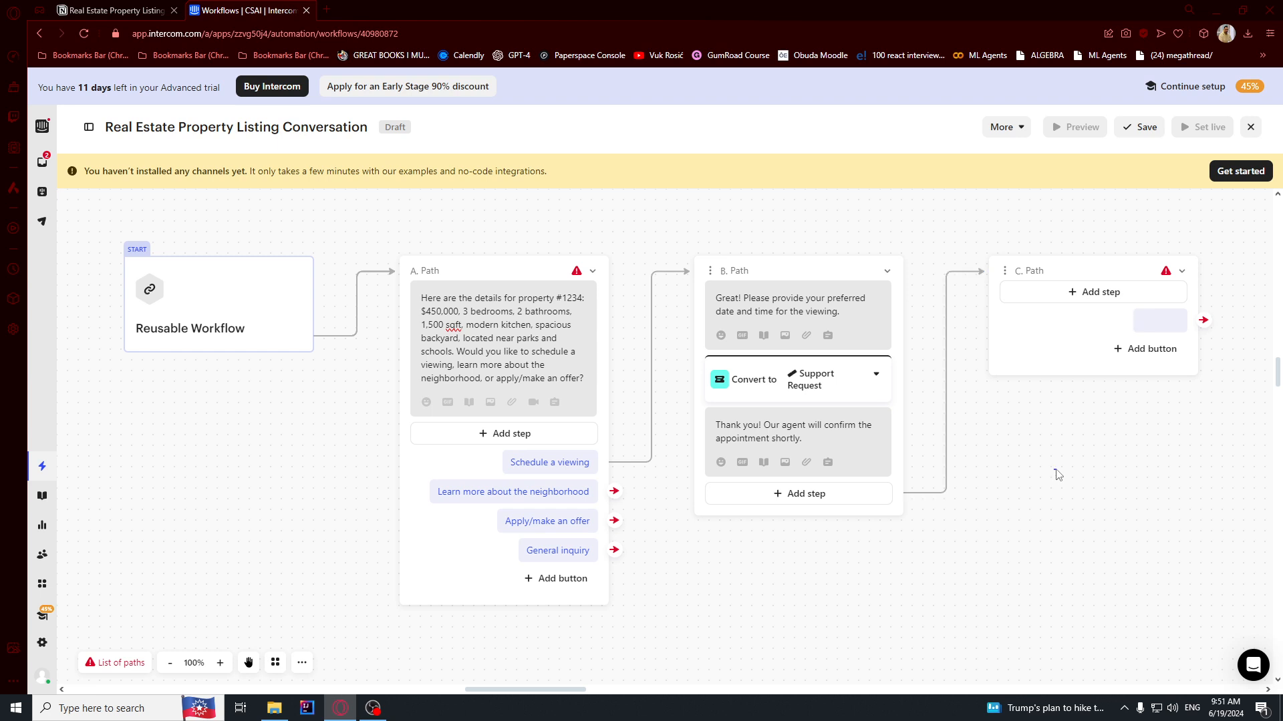
triple_click(553, 462)
key("ctrl+c")
left_click(1147, 321)
key("ctrl+v")
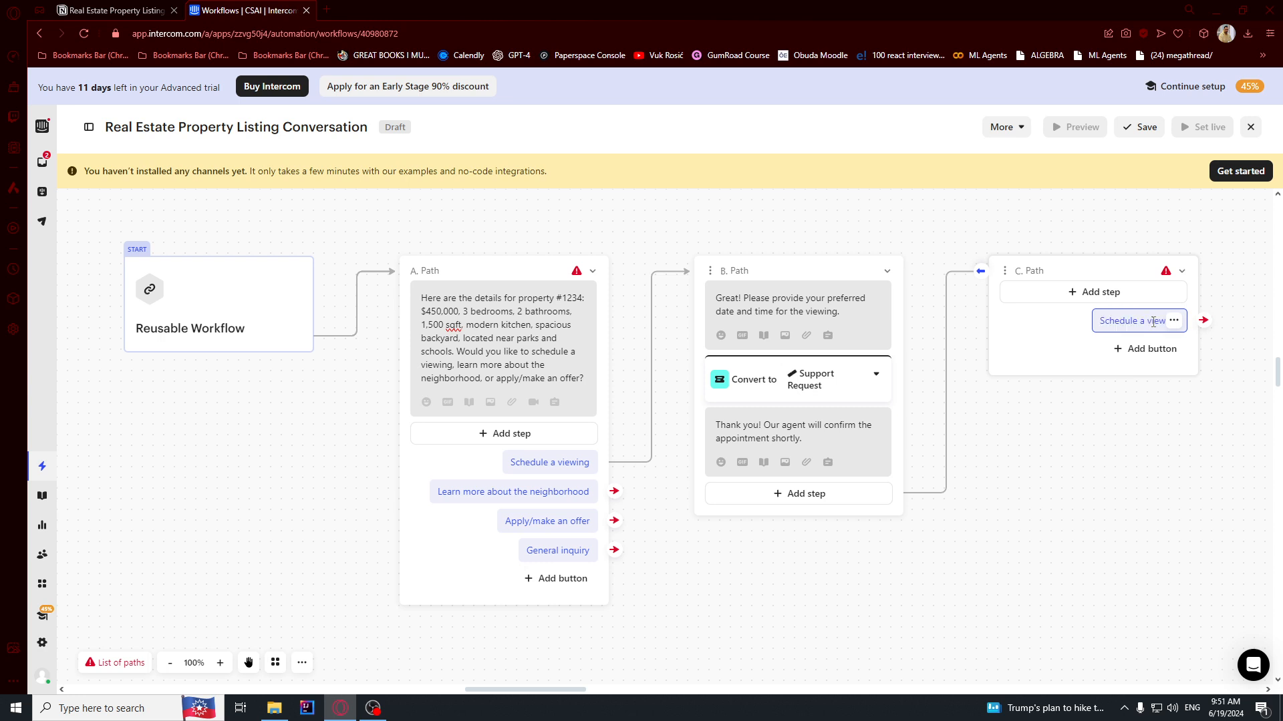
Add C. Path buttons 'Learn more about the neighborhood' and 'Apply/make an offer'.
left_click(1150, 349)
left_click(1115, 392)
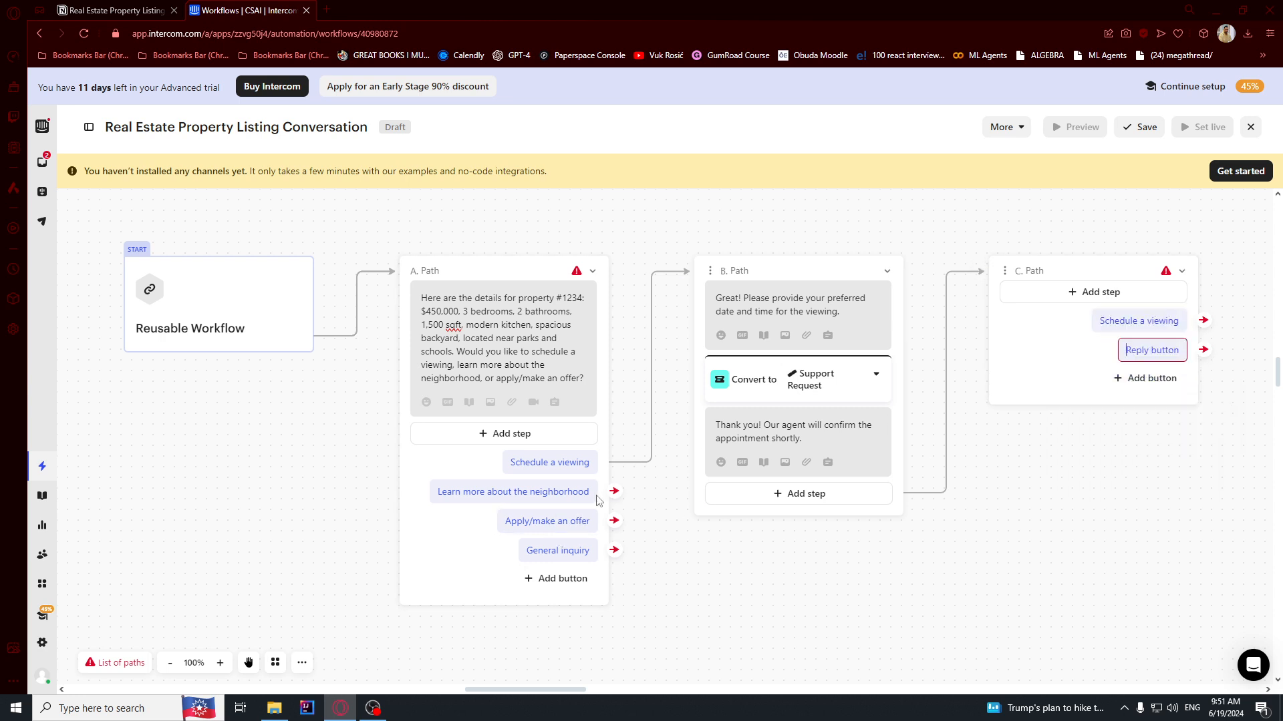
triple_click(553, 491)
key("ctrl+c")
left_click(1142, 350)
key("ctrl+v")
left_click(1143, 378)
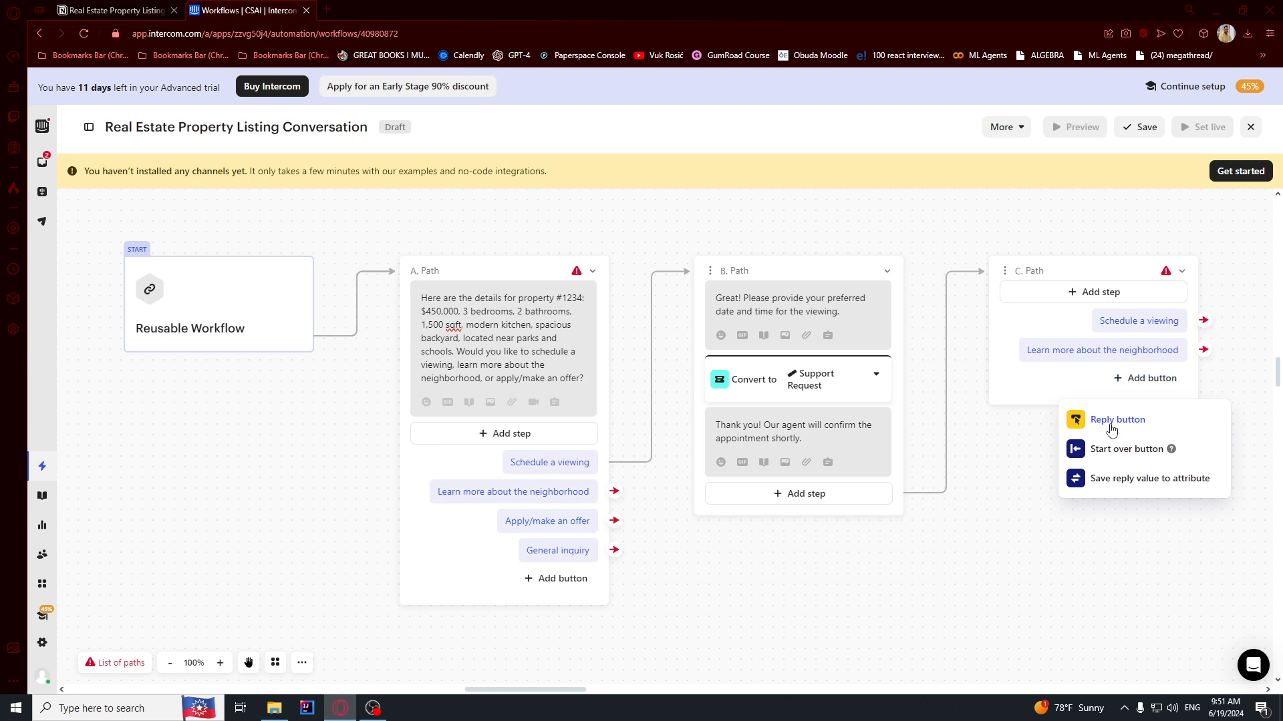
left_click(1110, 420)
triple_click(547, 520)
key("ctrl+c")
left_click(1151, 380)
key("ctrl+v")
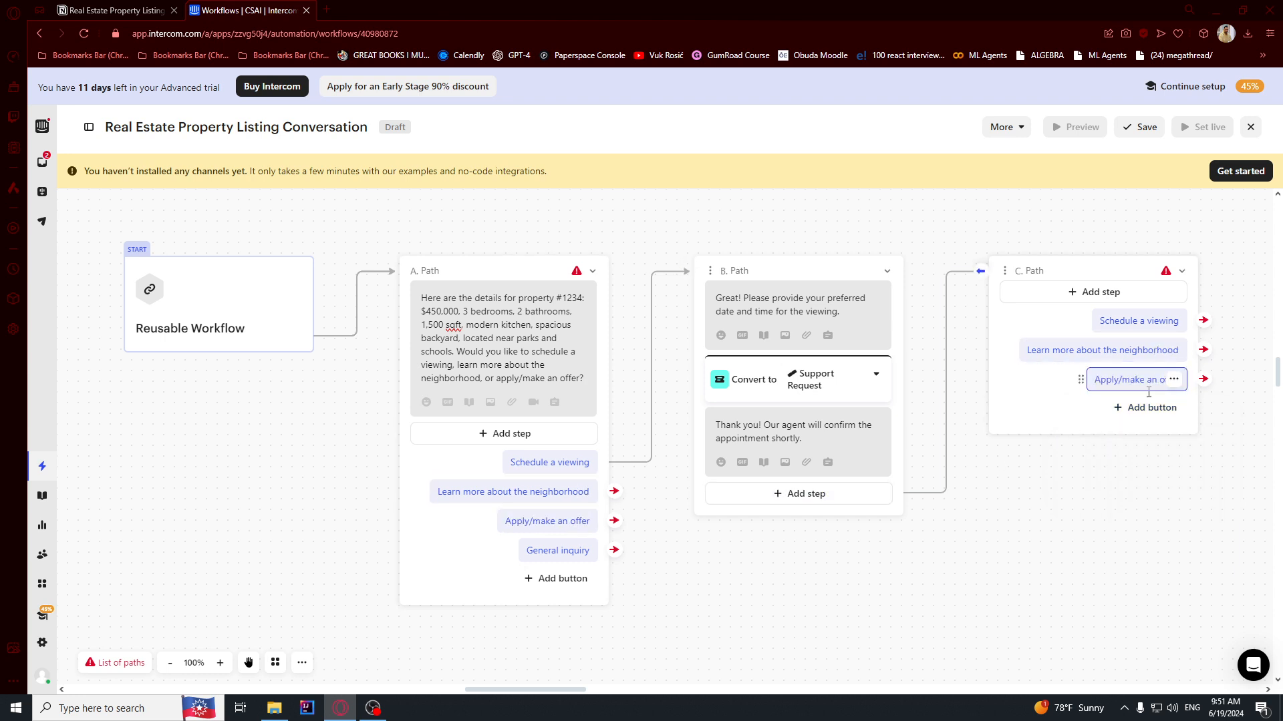
Add the fourth button 'General inquiry' and link Schedule a viewing back to B. Path.
triple_click(565, 551)
left_click(1145, 407)
left_click(1121, 449)
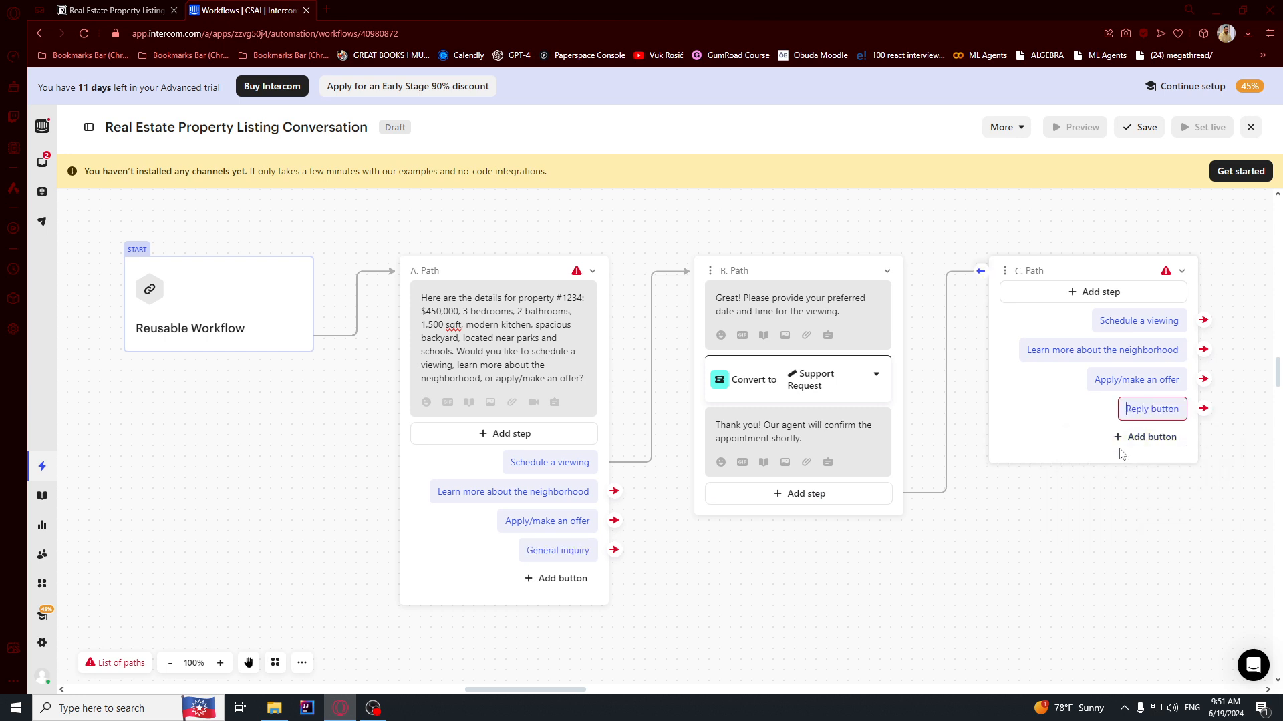
key("ctrl+v")
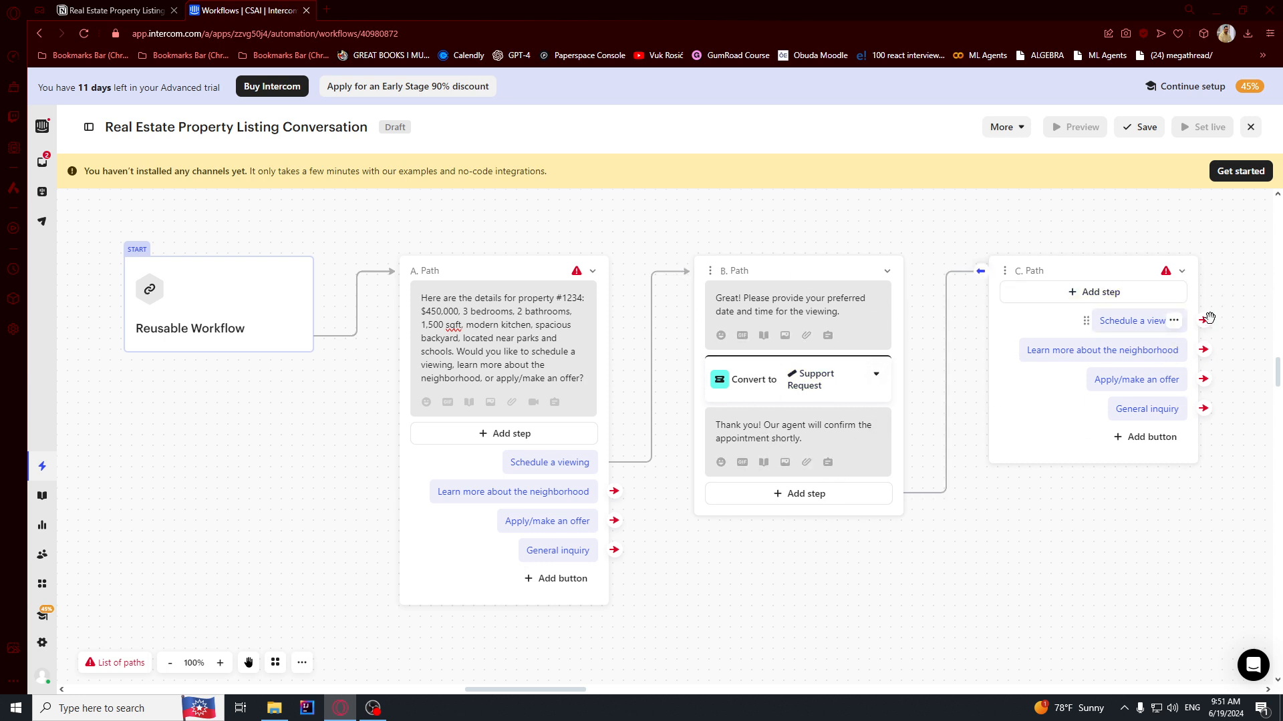
left_click(509, 325)
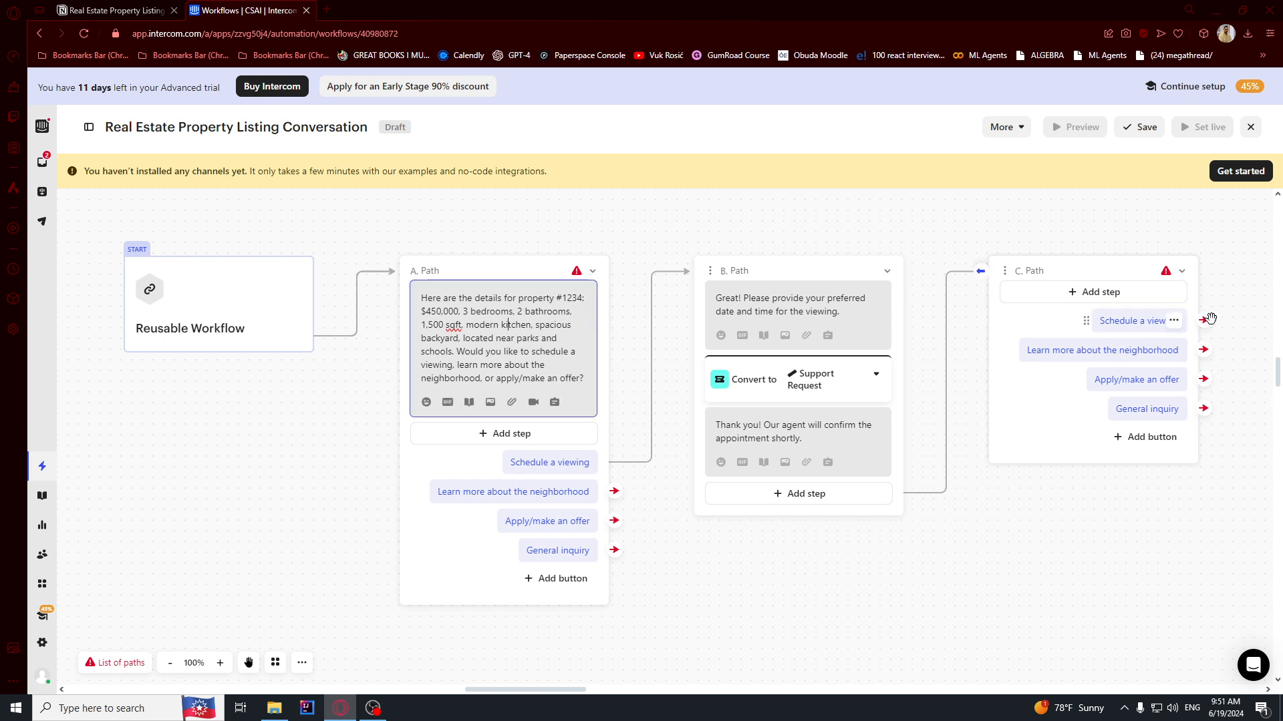
left_click_drag(1206, 321, 710, 281)
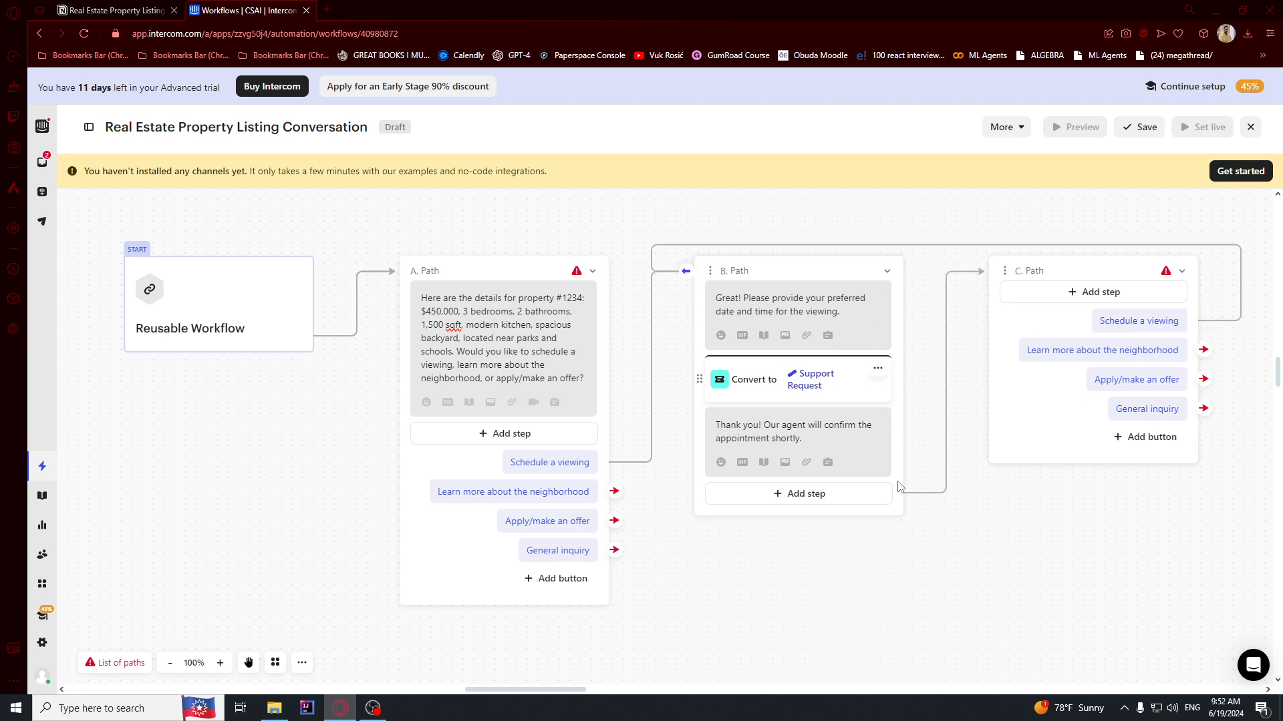
left_click_drag(972, 547, 783, 515)
key("ctrl+shift+Tab")
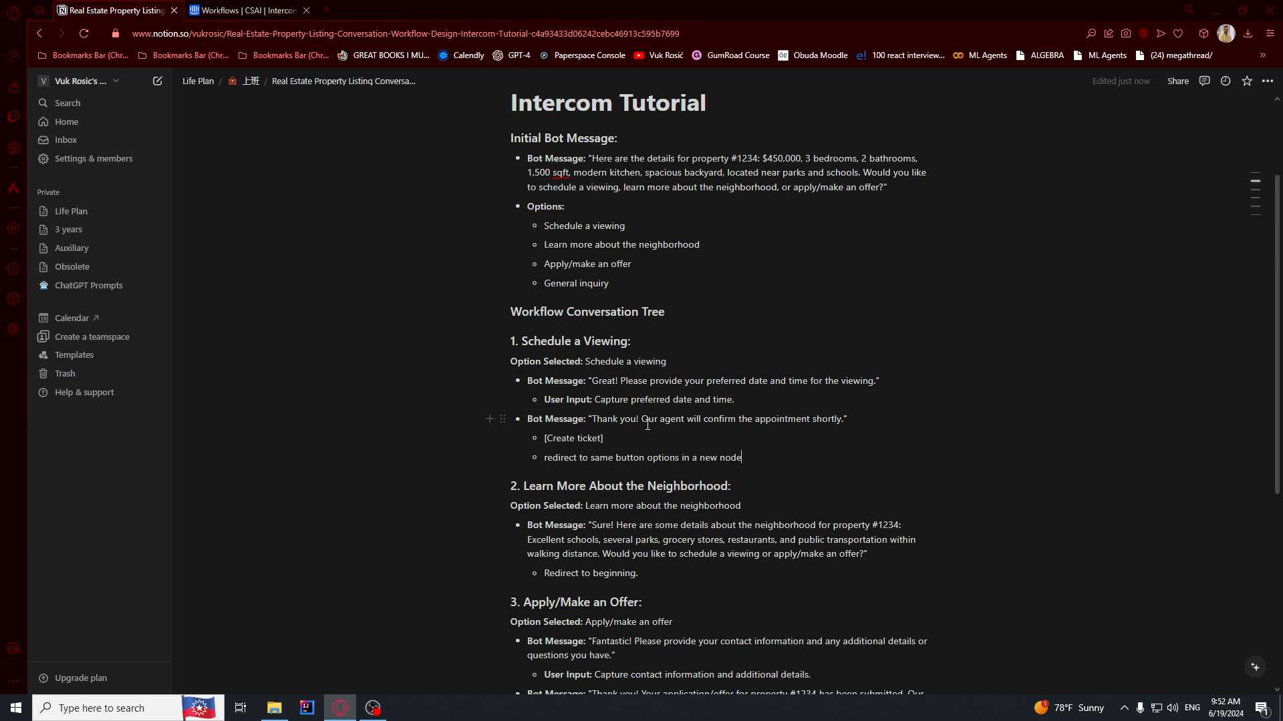
Replace 'beginning' with 'button options' in the neighborhood section's redirect note.
scroll(647, 417, "down", 2)
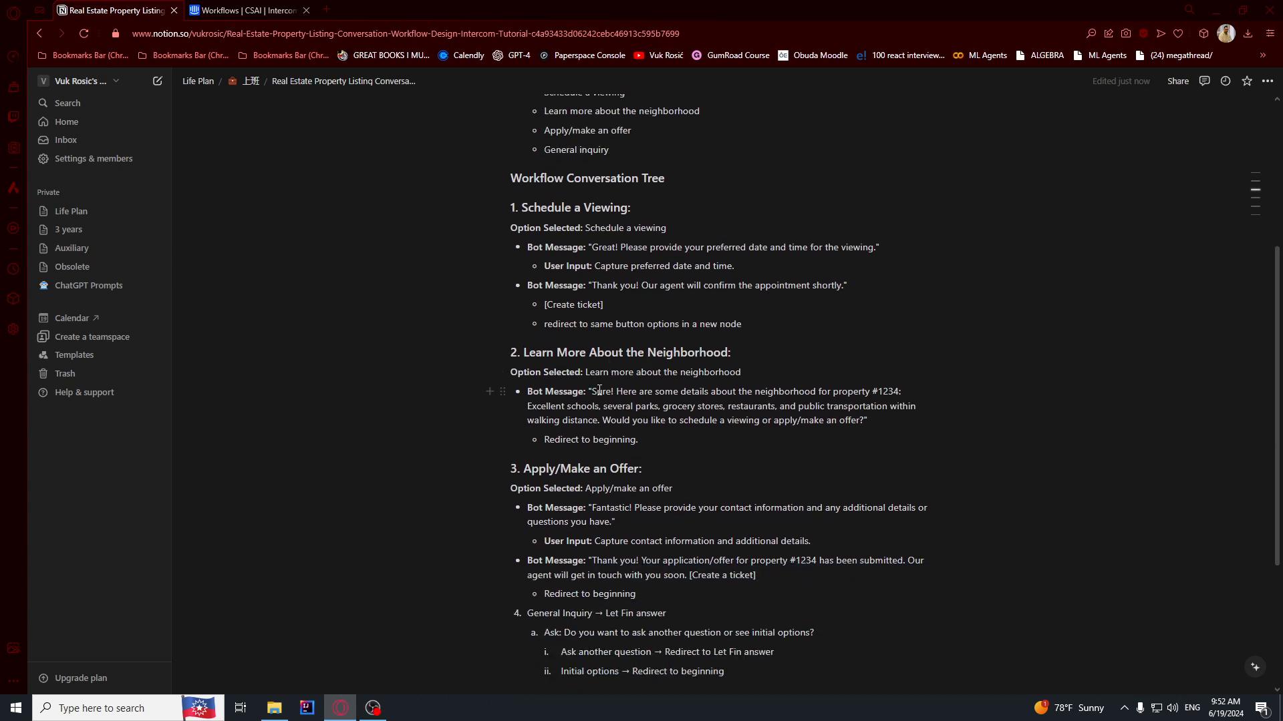
left_click_drag(594, 391, 870, 423)
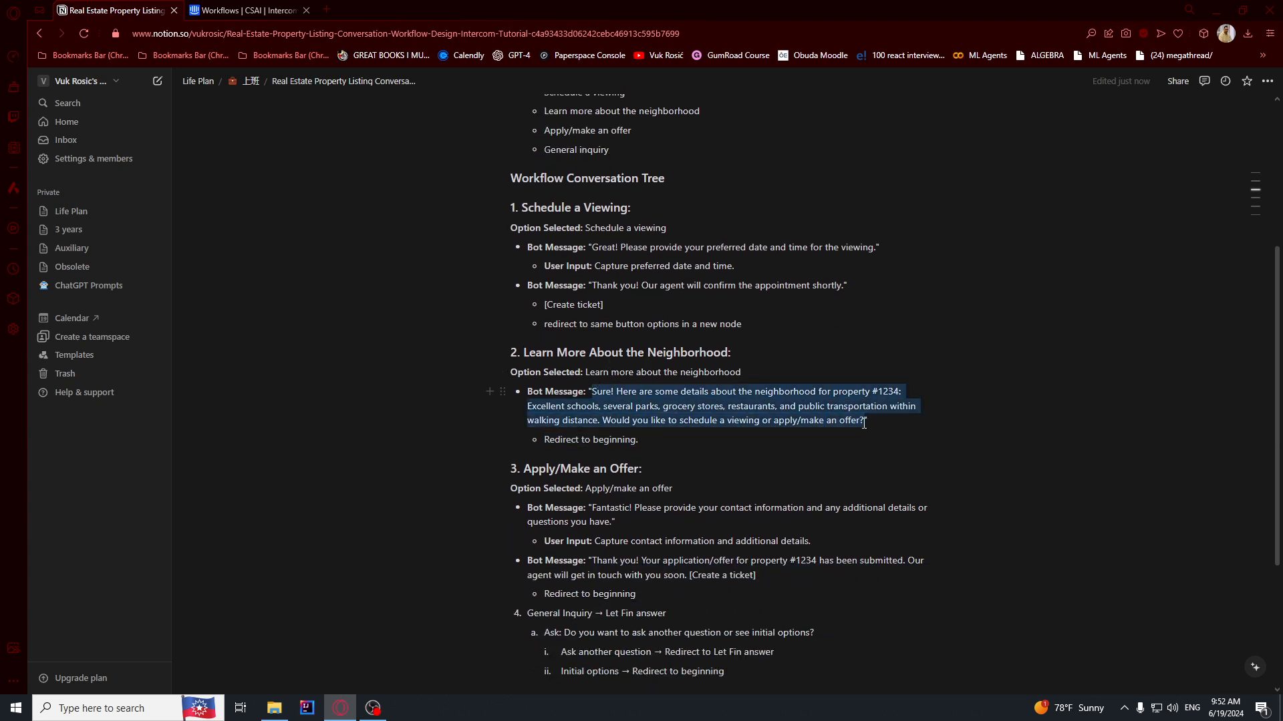
double_click(614, 439)
type("button options")
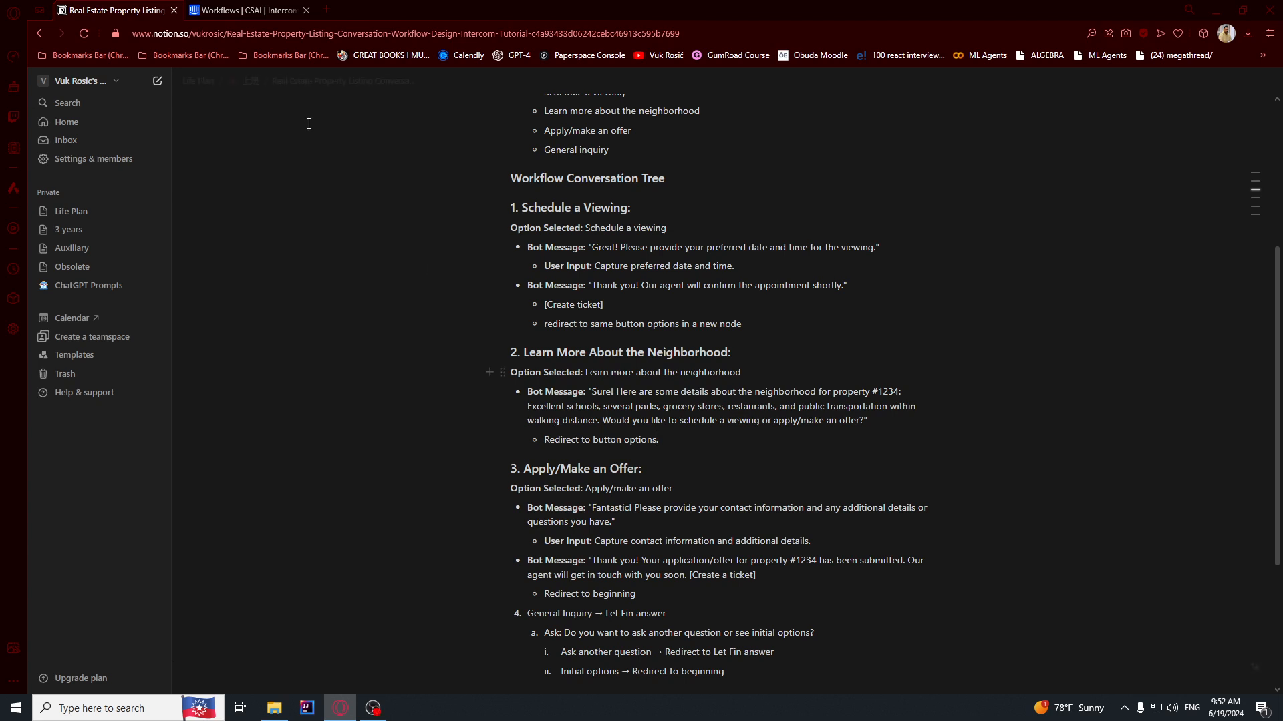
key("ctrl+Tab")
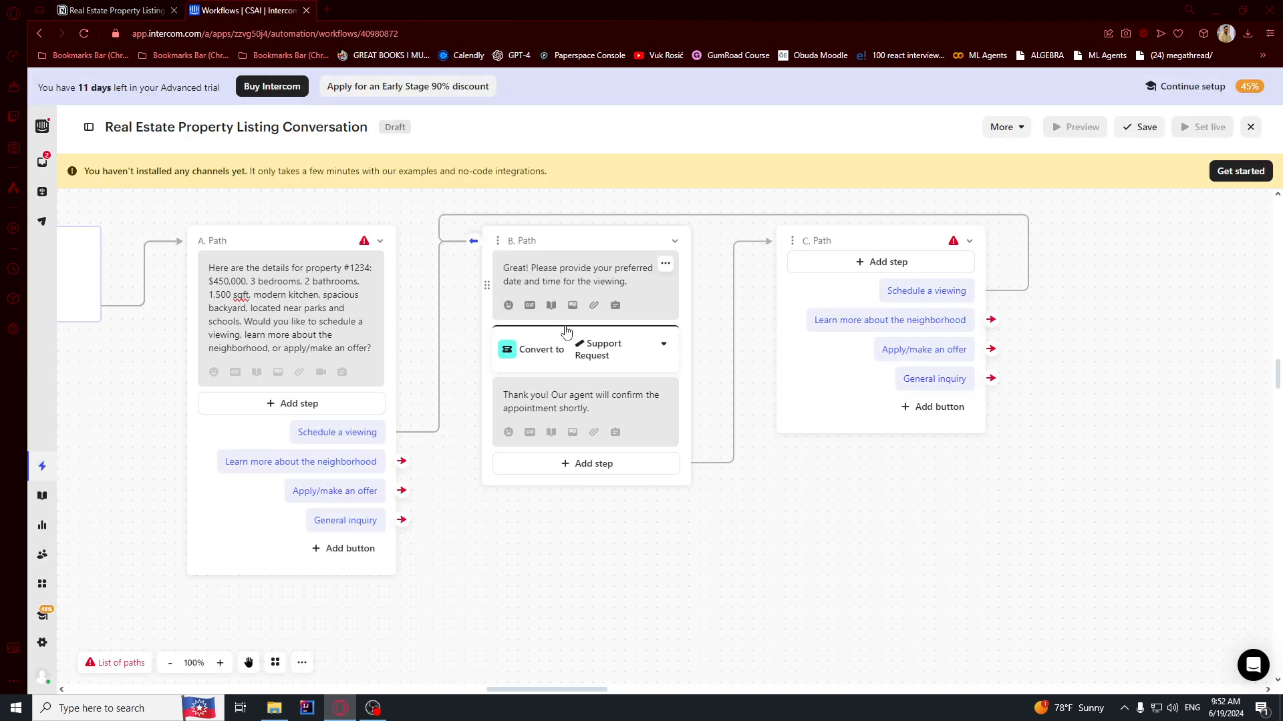
Start a new D. Path from the neighborhood button with the pasted neighborhood details reply.
left_click(401, 461)
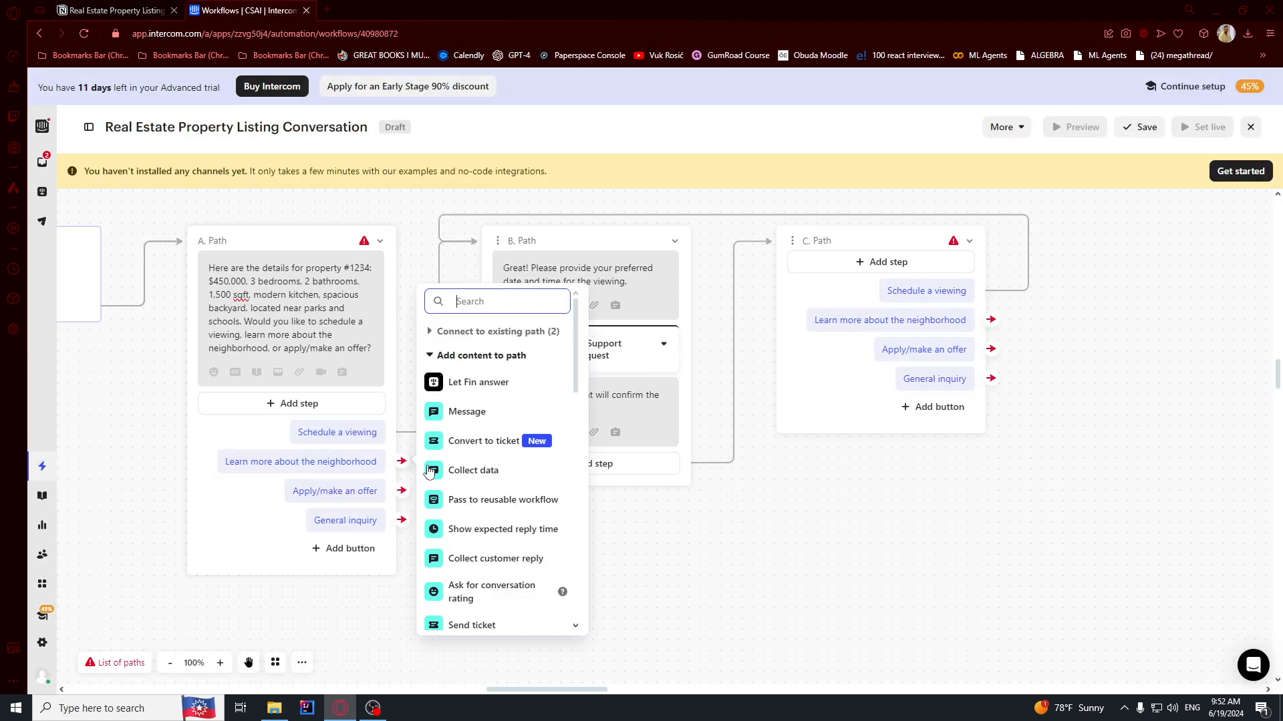
left_click(466, 412)
key("ctrl+v")
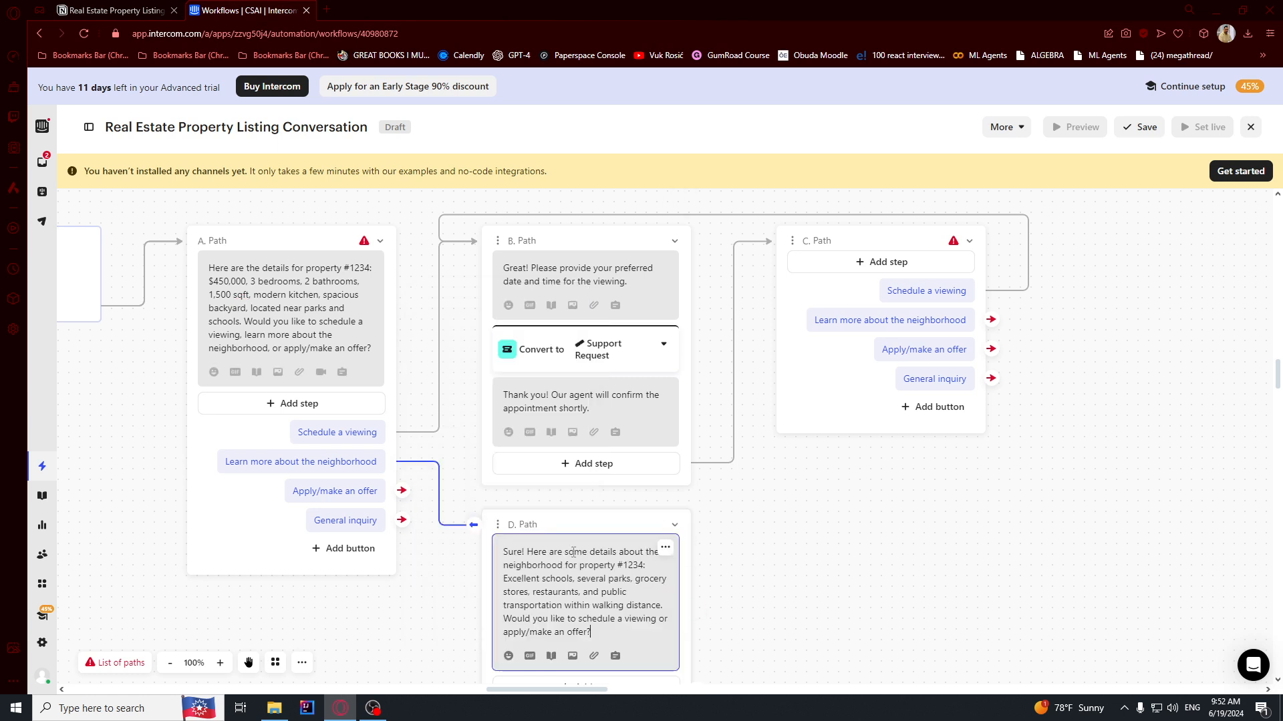
left_click(740, 566)
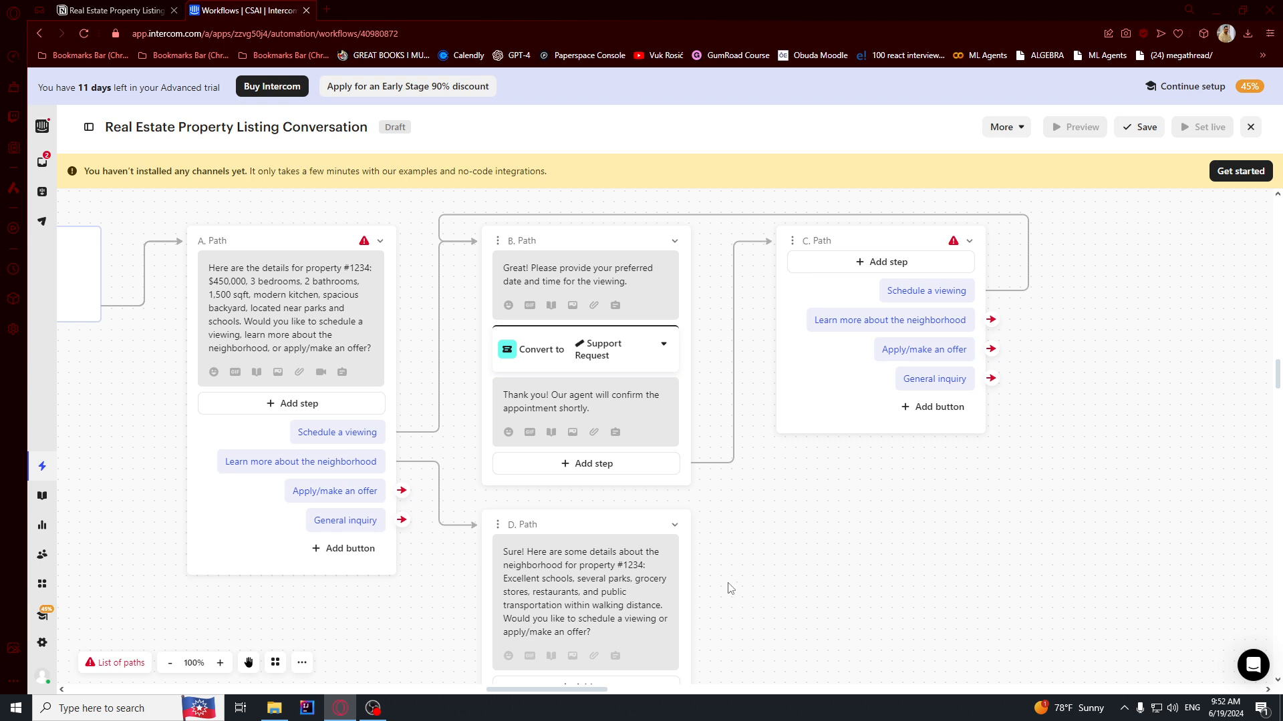
Delete the closing question from the end of the D. Path message.
left_click_drag(676, 631, 502, 619)
right_click(479, 623)
left_click(480, 624)
left_click_drag(675, 634, 489, 620)
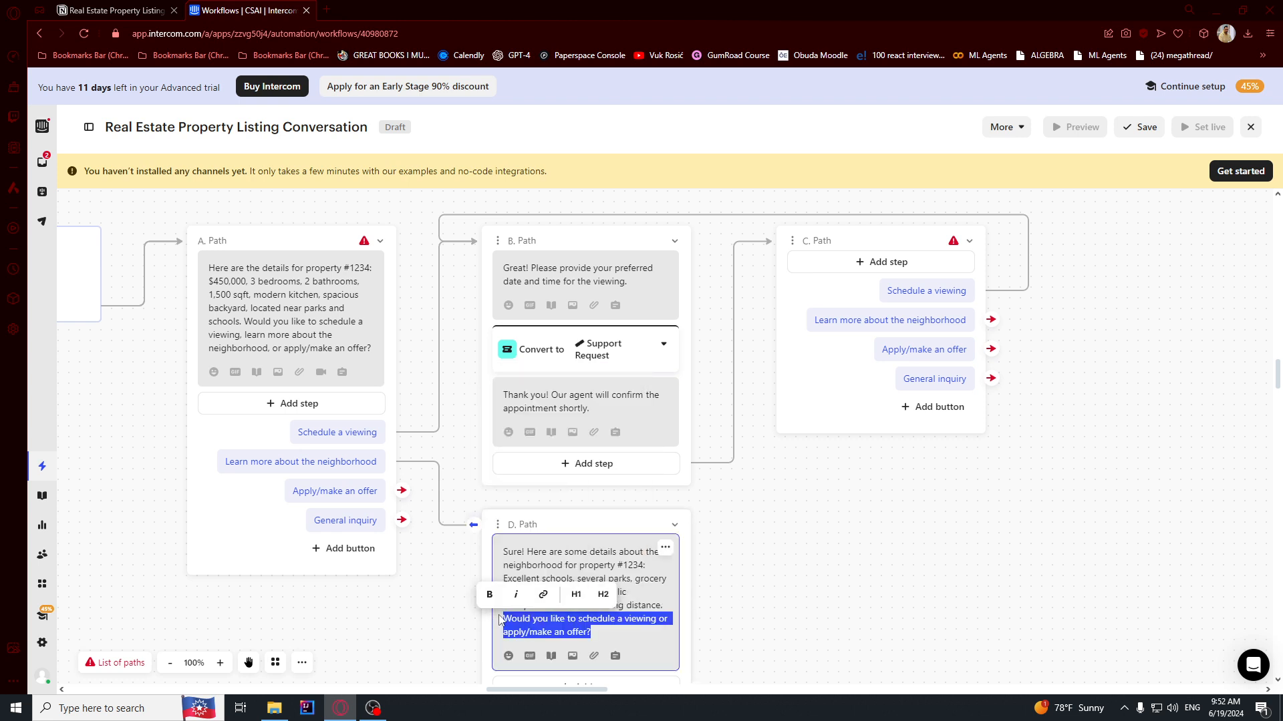
key("BackSpace")
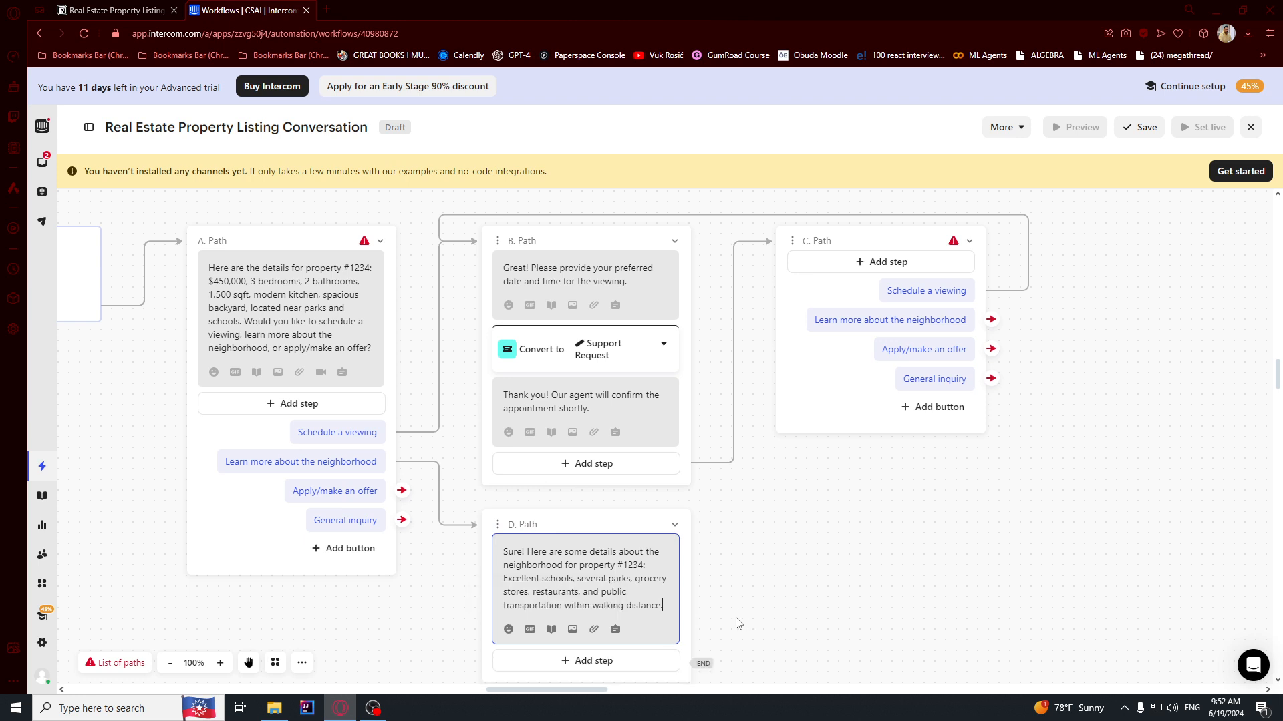
Link path C's neighborhood button to D. Path.
left_click_drag(700, 663, 778, 264)
left_click(713, 658)
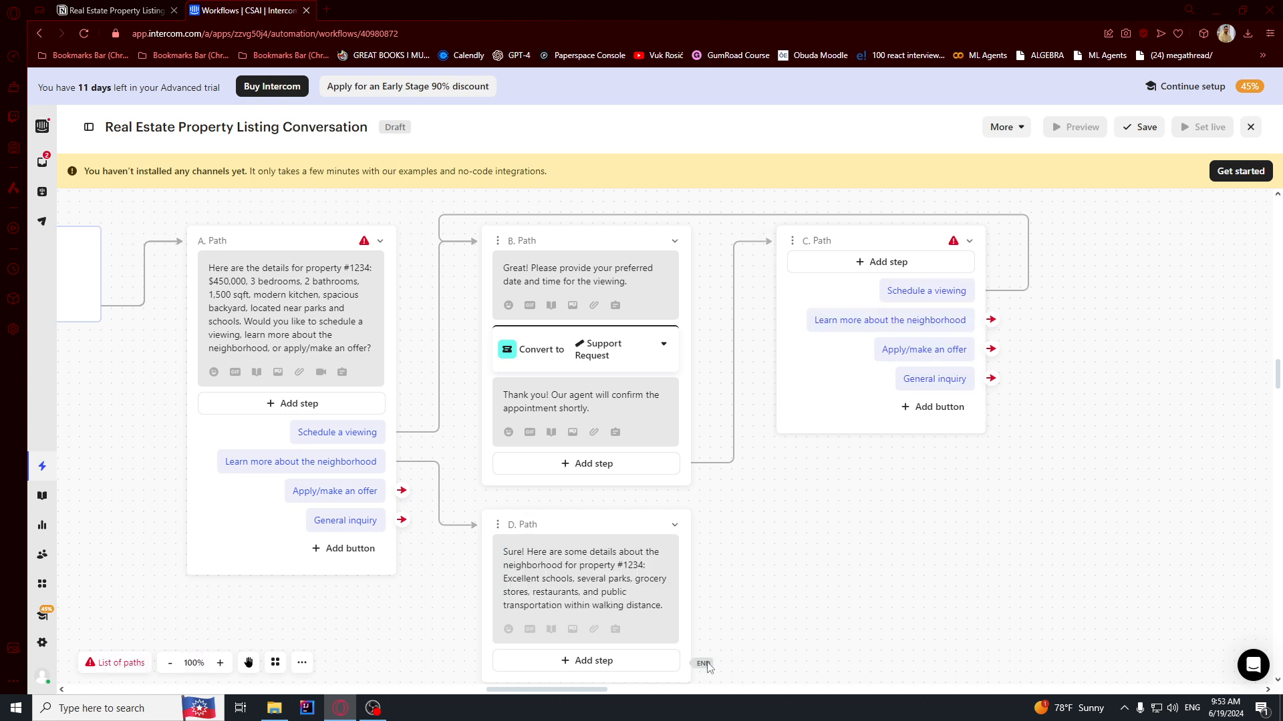
left_click_drag(729, 616, 733, 644)
left_click(695, 667)
scroll(778, 648, "up", 1)
scroll(721, 625, "down", 4)
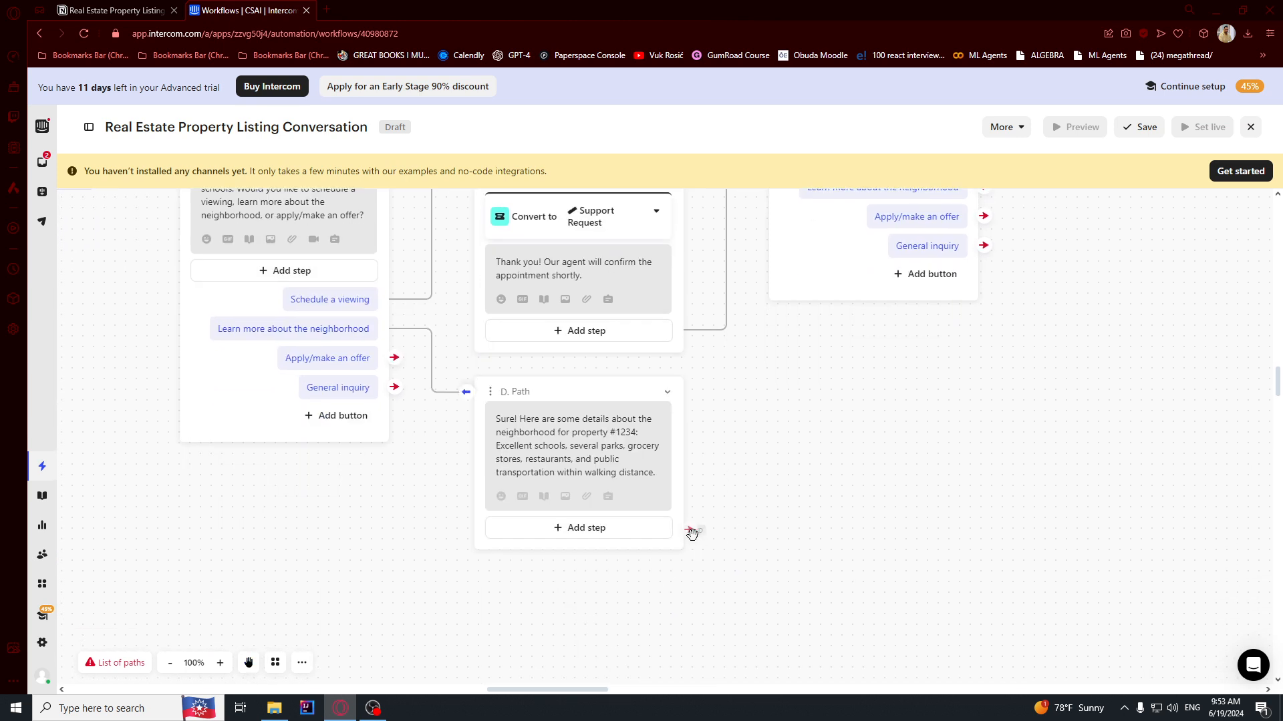
scroll(818, 207, "up", 2)
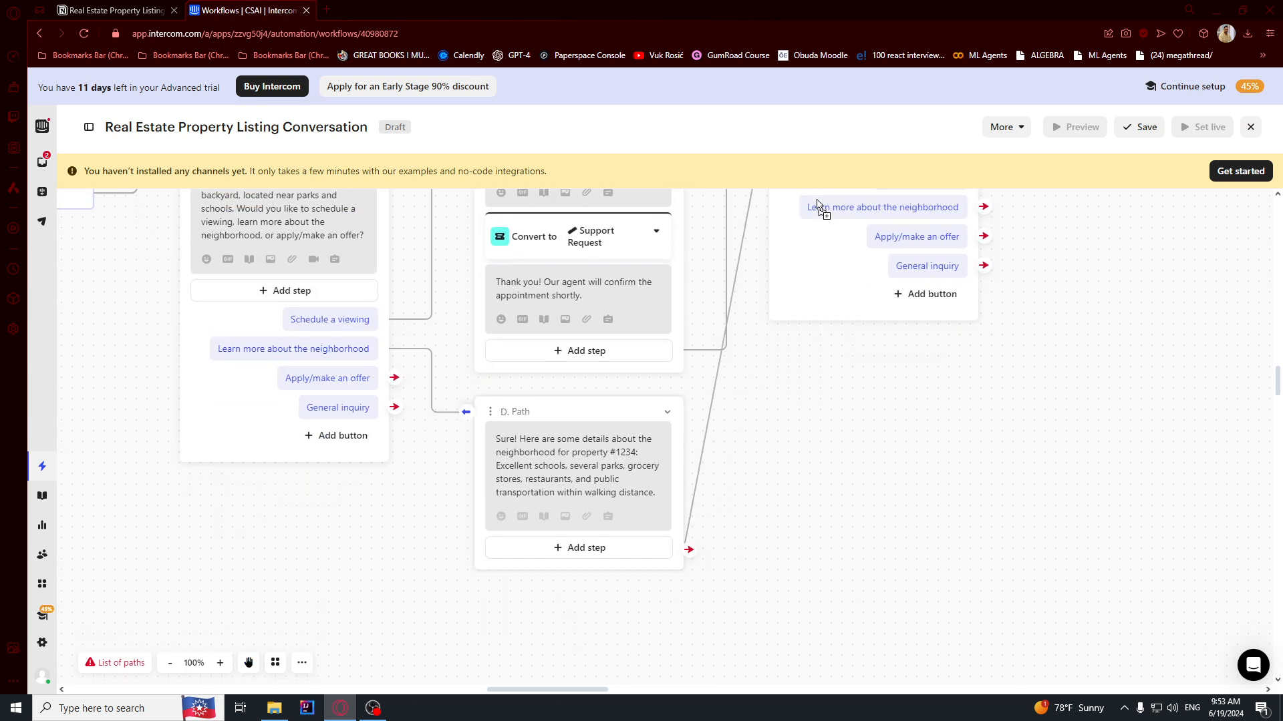
scroll(796, 411, "up", 3)
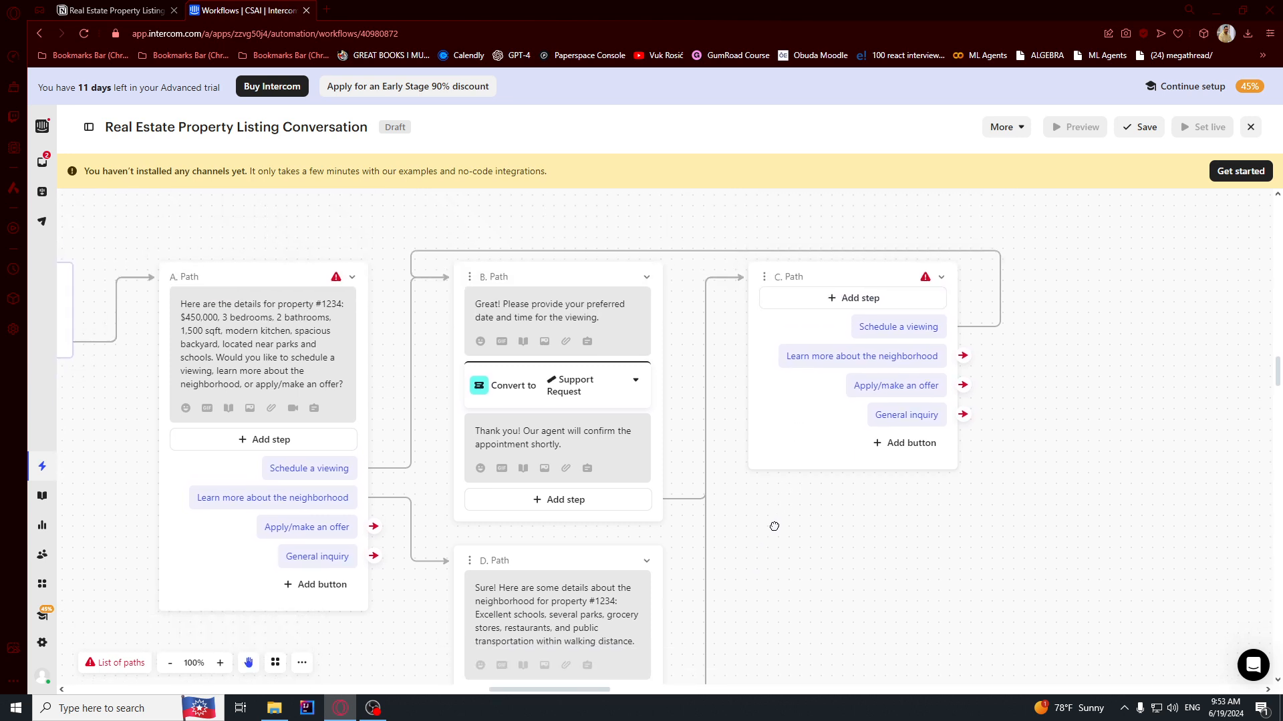
scroll(810, 468, "down", 3)
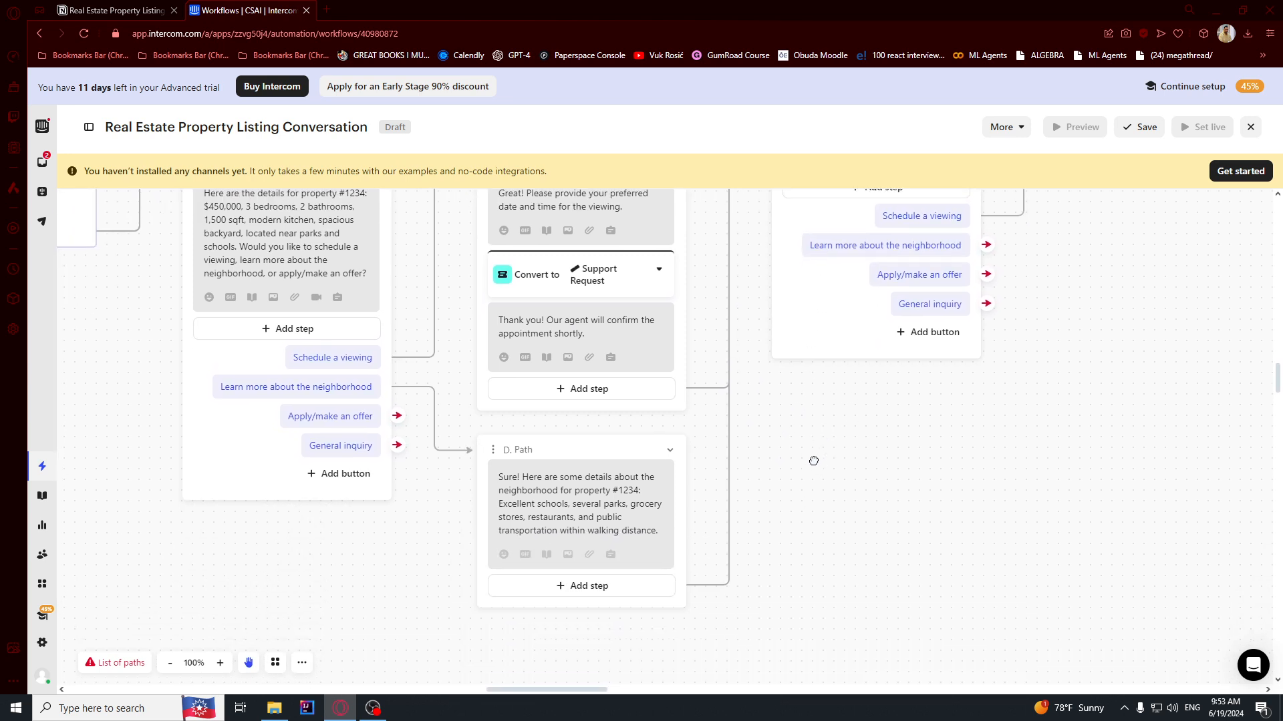
left_click_drag(986, 239, 495, 446)
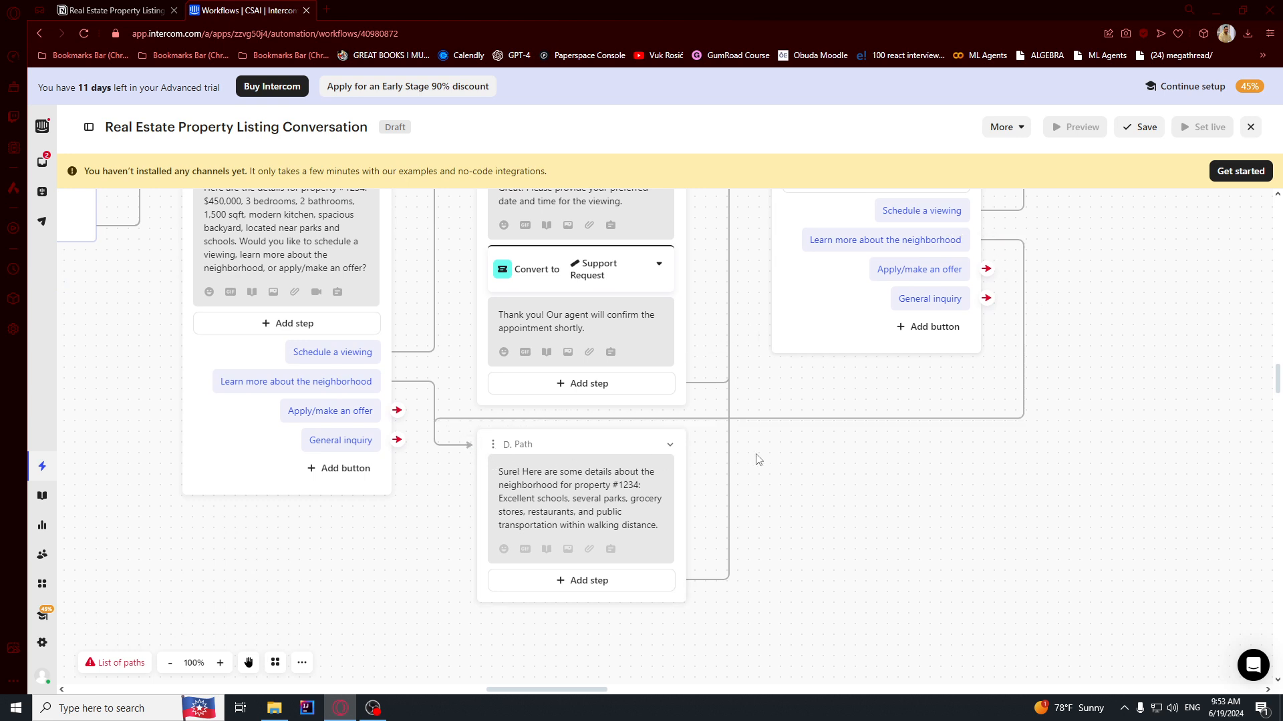
Copy the 'Fantastic!' bot message for Apply/Make an Offer from the Notion plan.
key("ctrl+Tab")
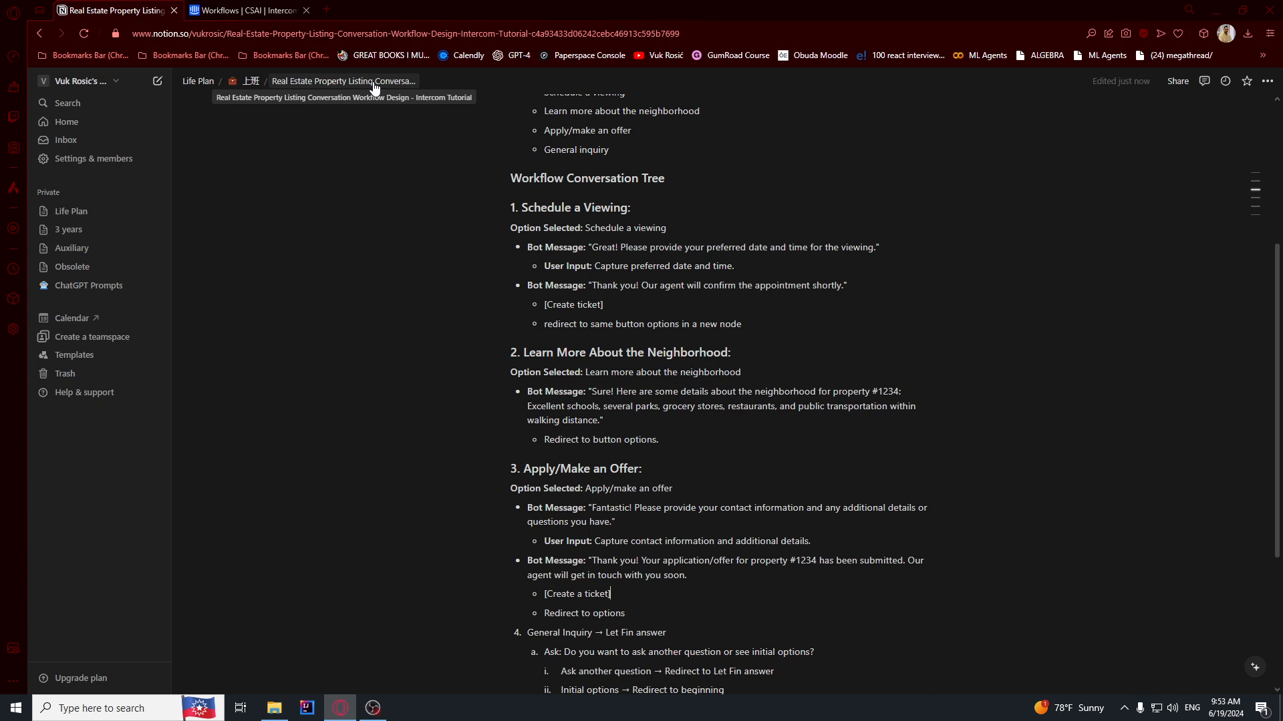
scroll(615, 275, "down", 1)
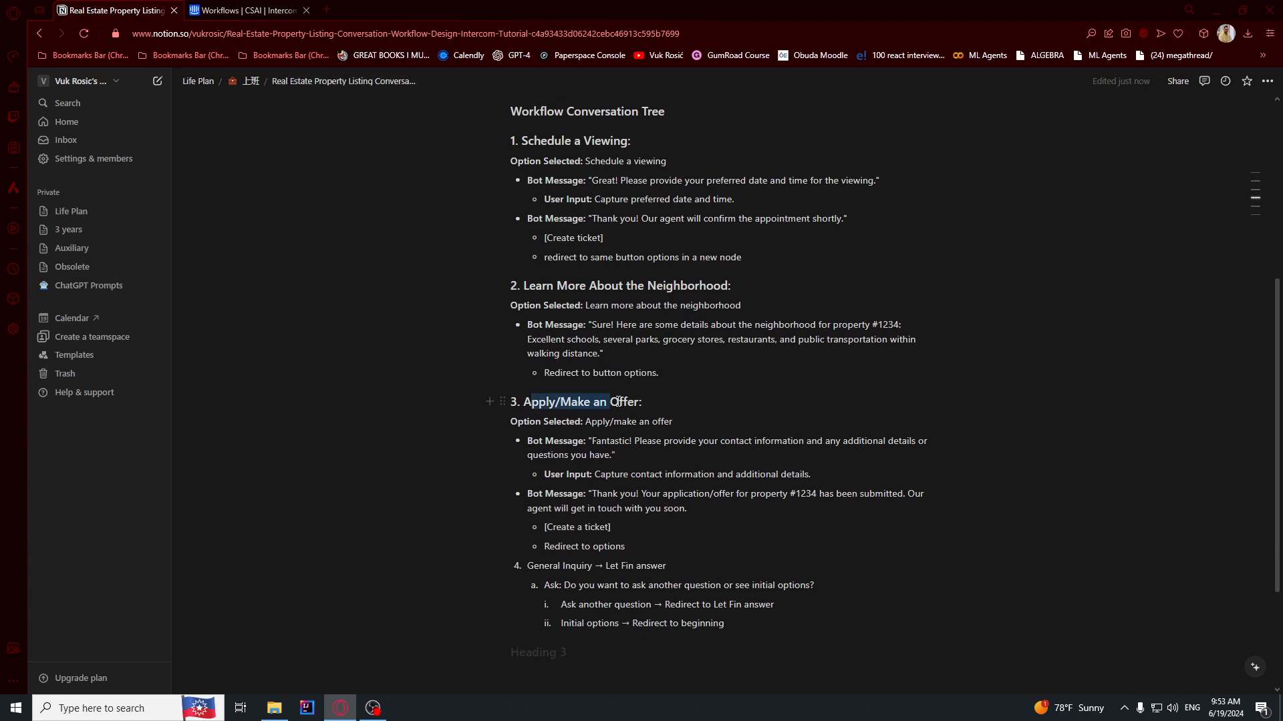
left_click(592, 474)
left_click_drag(593, 441, 612, 451)
key("ctrl+c")
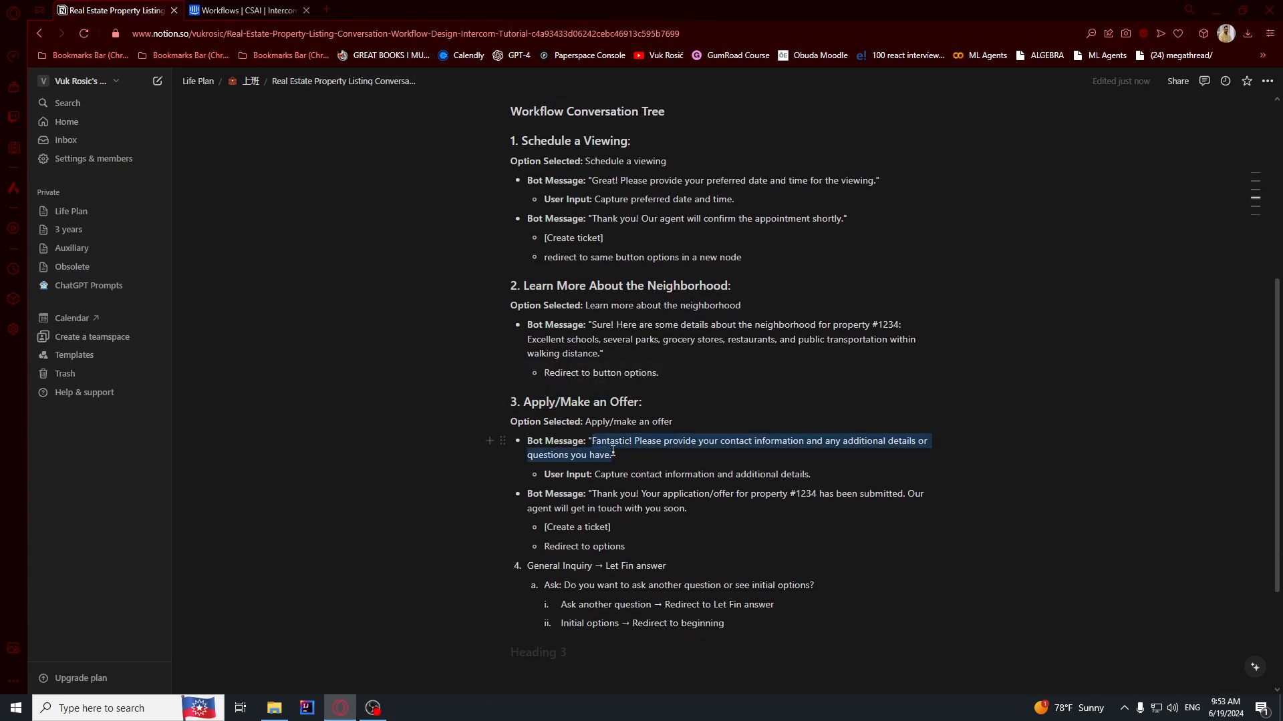
key("ctrl+Tab")
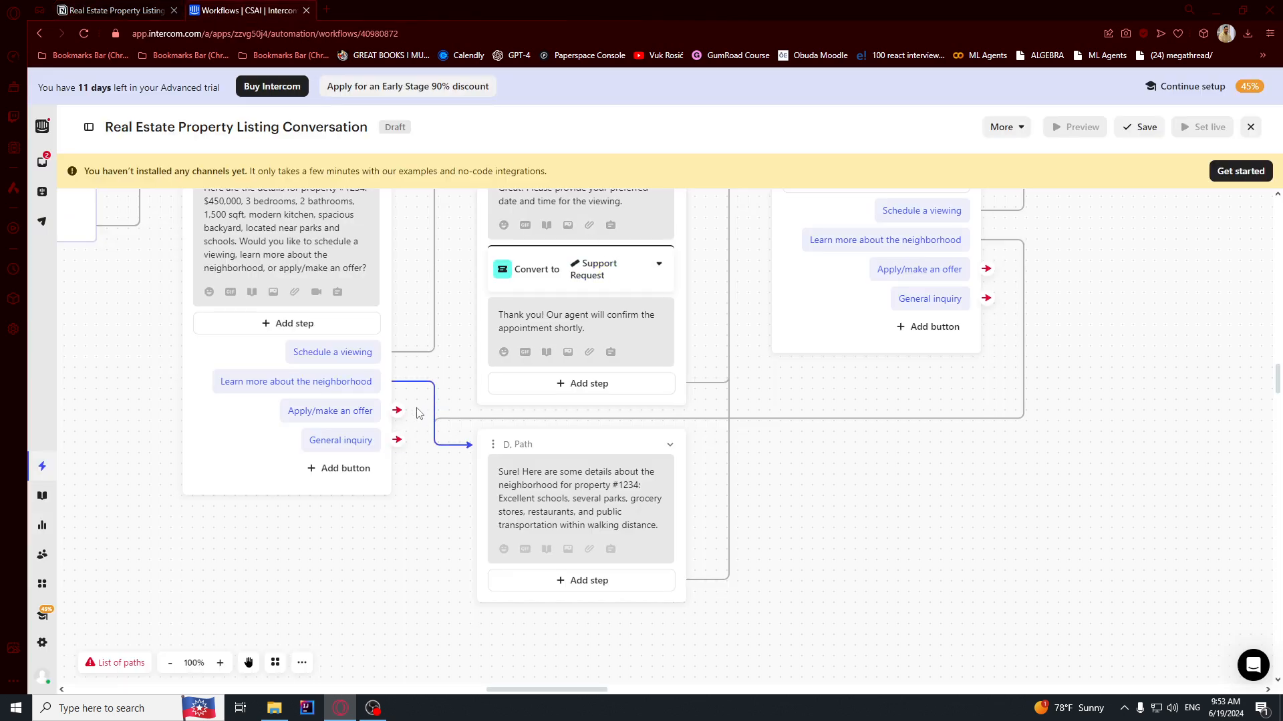
scroll(405, 510, "down", 3)
Start an E. Path from Apply/make an offer with the pasted contact-details request message.
left_click(393, 257)
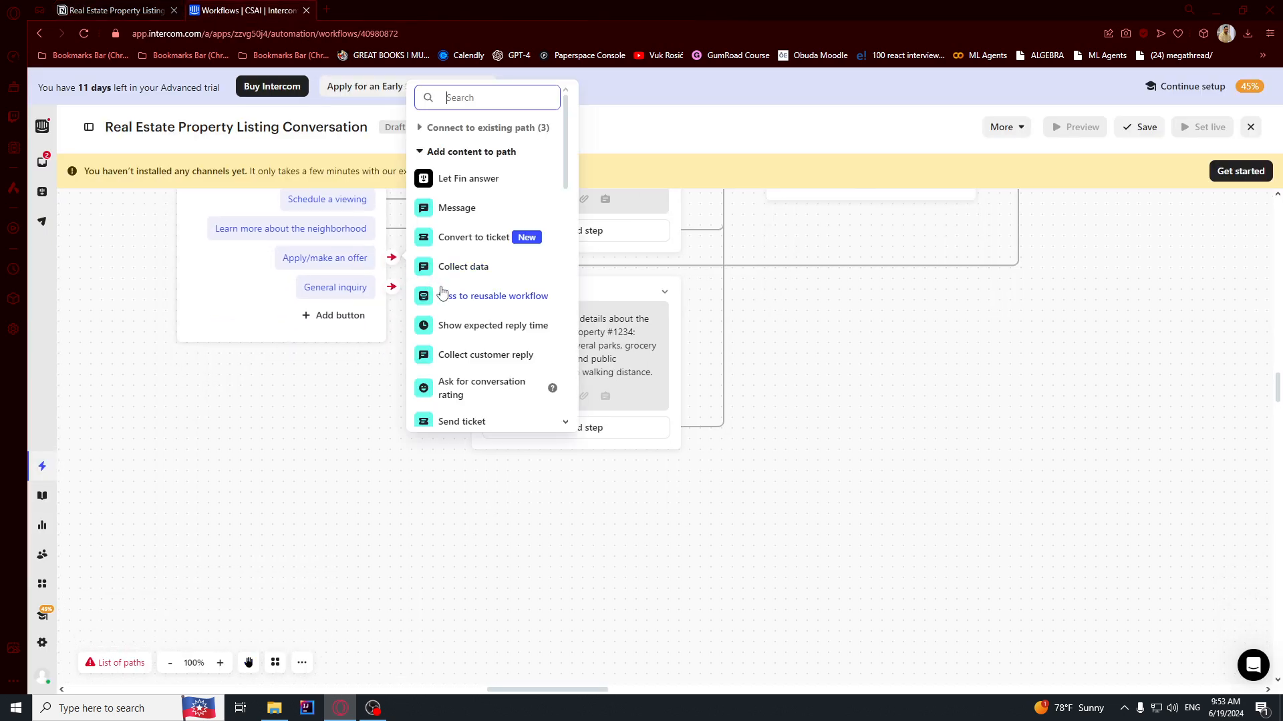
left_click(459, 211)
key("ctrl+v")
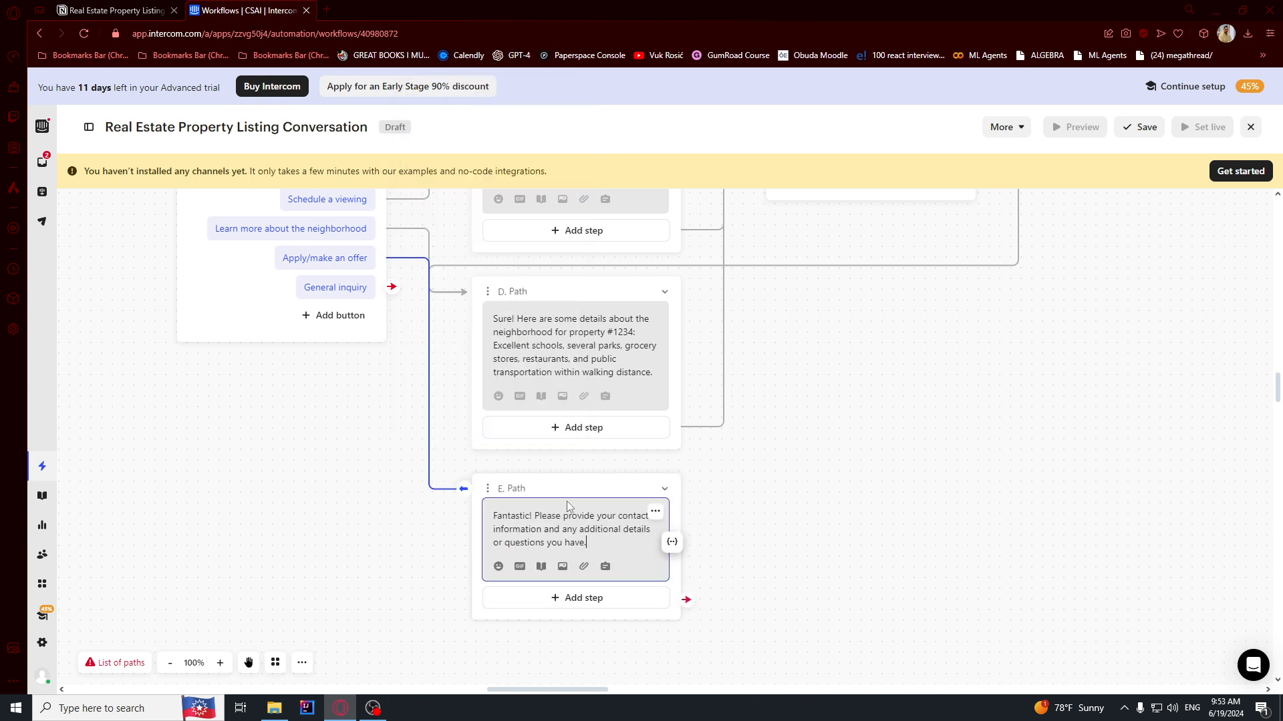
right_click(631, 552)
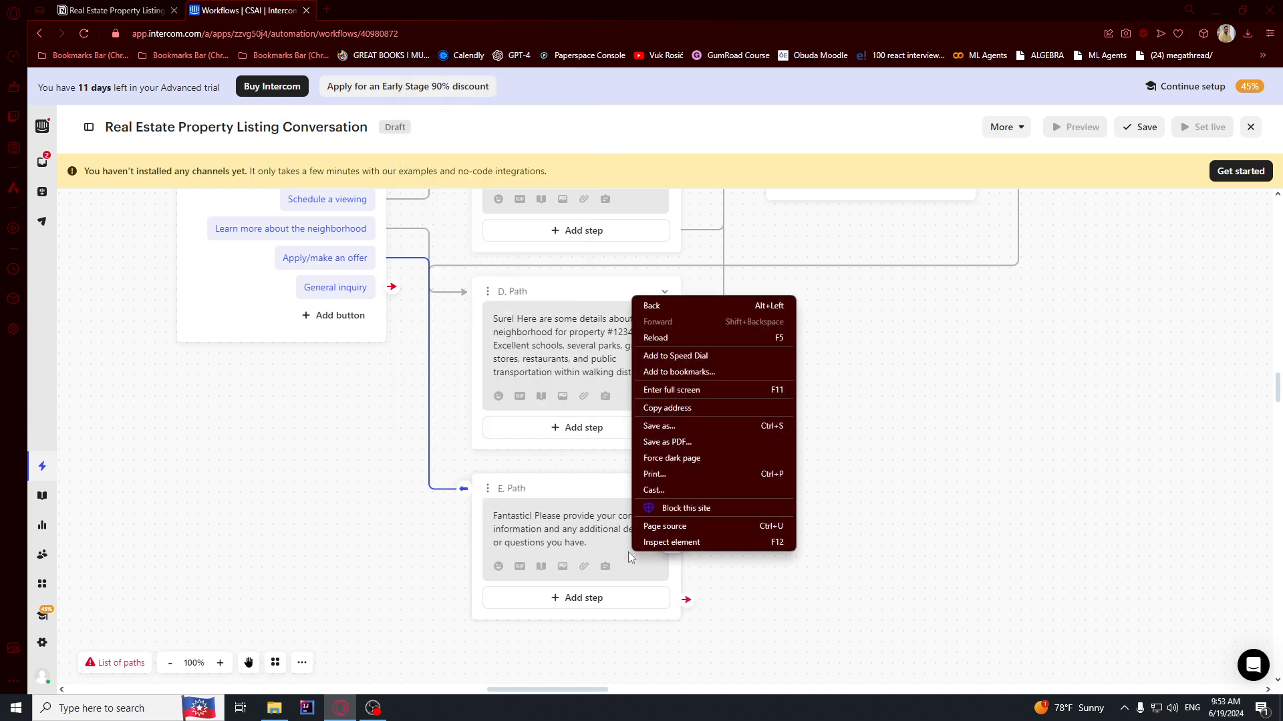
left_click(600, 543)
right_click(600, 544)
left_click(587, 544)
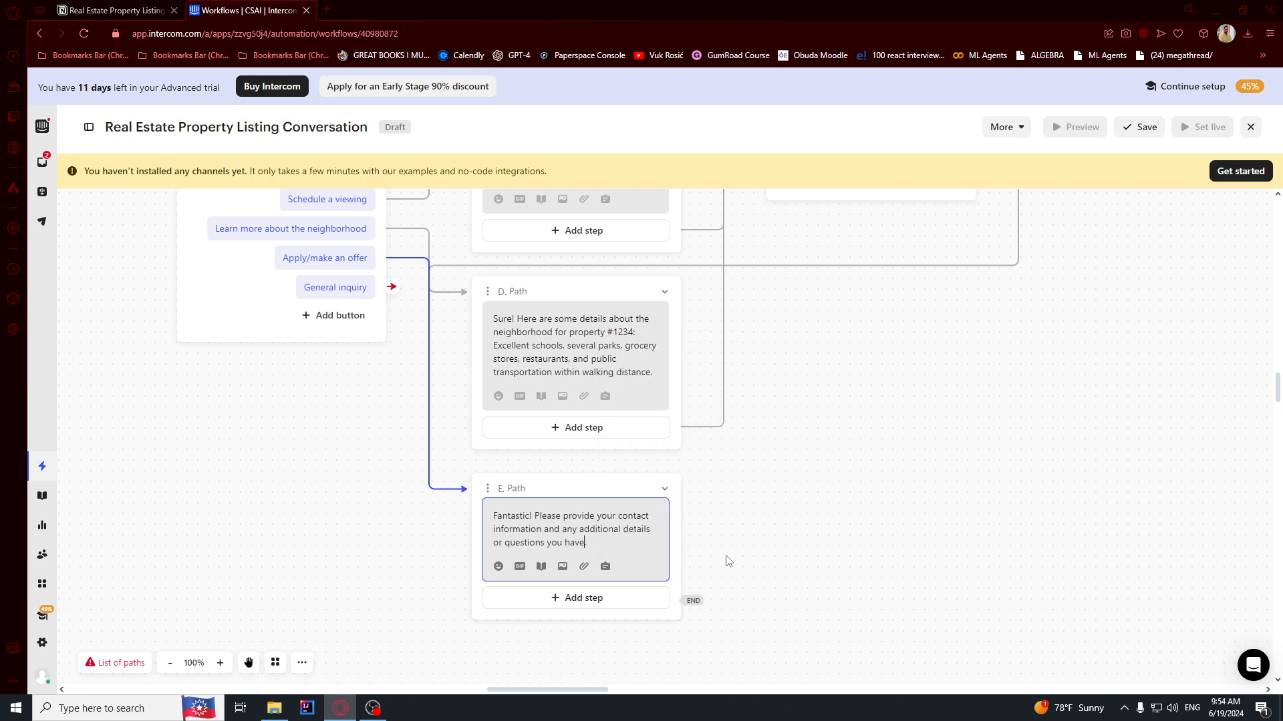
Add a Convert to ticket step to E. Path with ticket type Support Request.
left_click(608, 605)
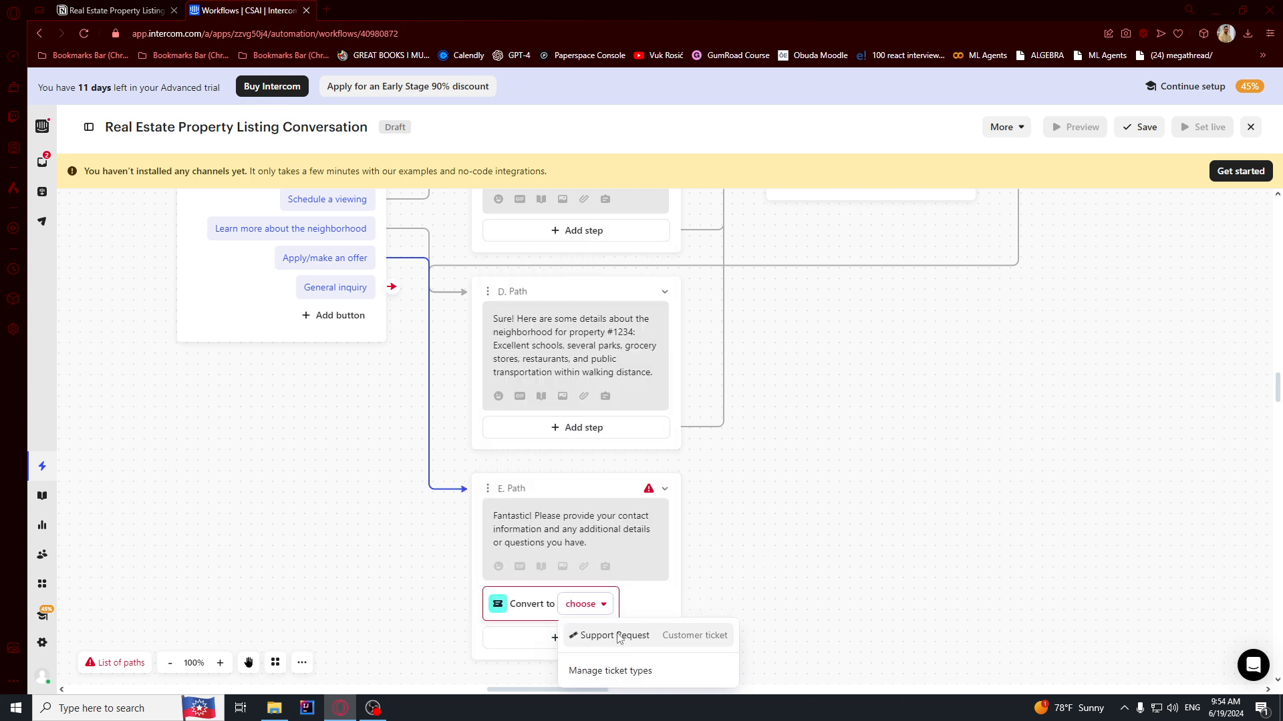
left_click(619, 639)
left_click_drag(776, 596, 793, 635)
left_click_drag(852, 394, 810, 246)
Add an empty bot message to E. Path and copy the offer confirmation text from Notion.
right_click(855, 519)
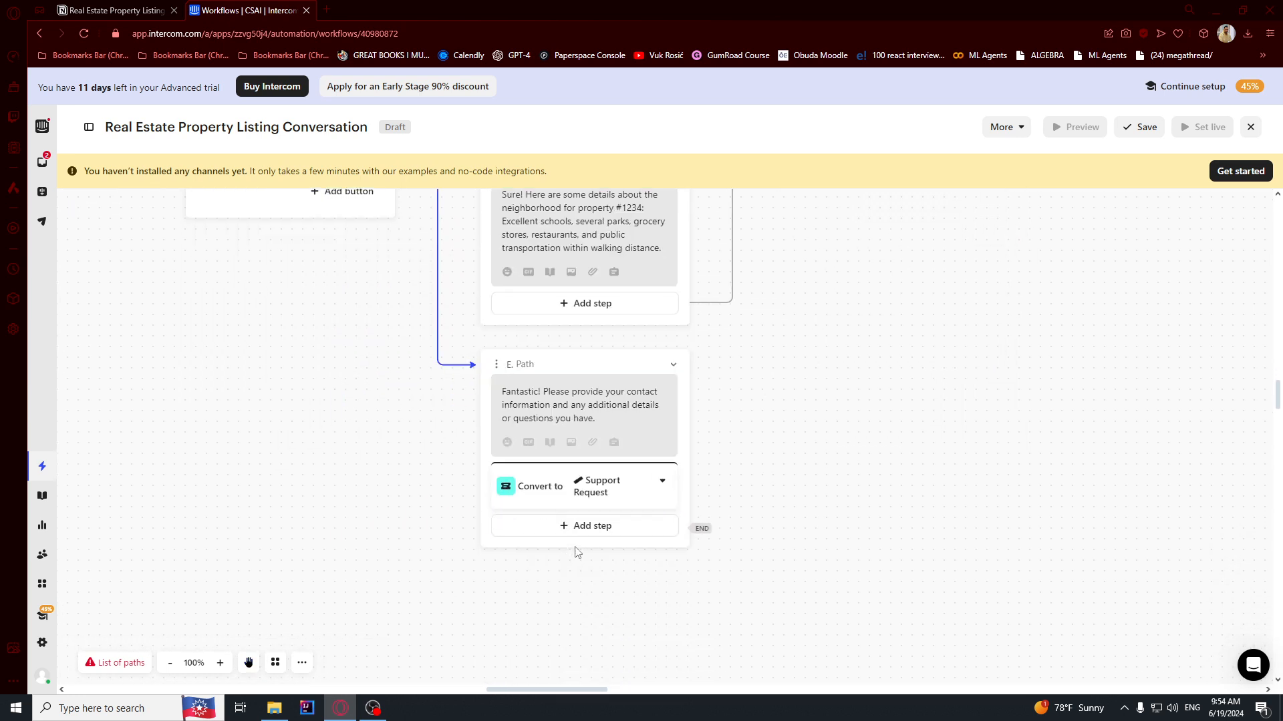
left_click(586, 528)
left_click(564, 262)
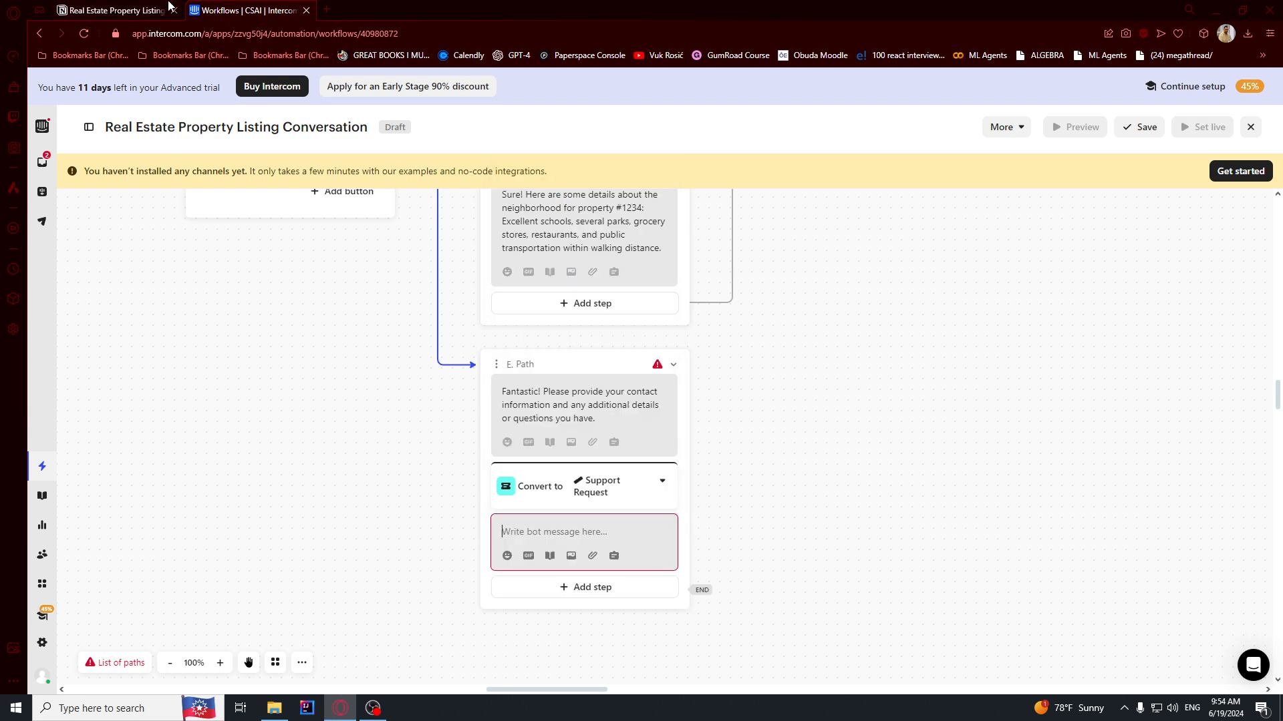
left_click(173, 7)
left_click_drag(592, 495, 667, 504)
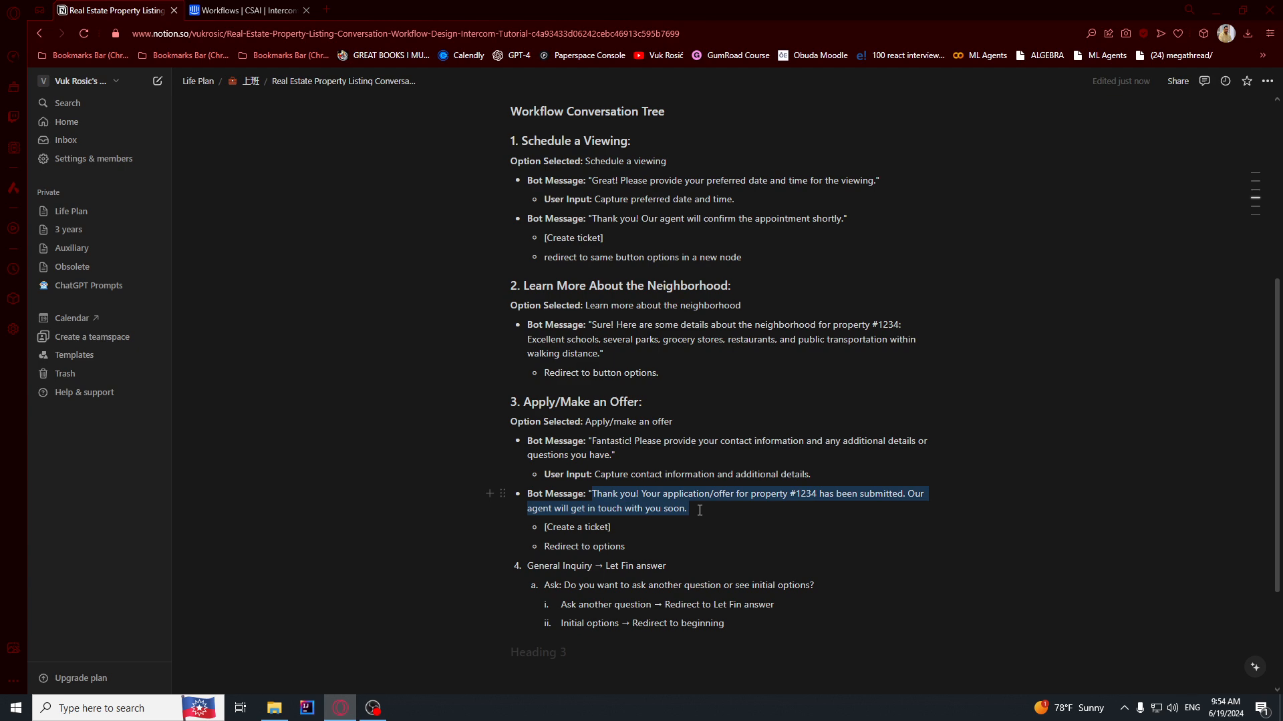
Paste the property #1234 application-submitted confirmation into E. Path's empty bot message.
left_click(243, 10)
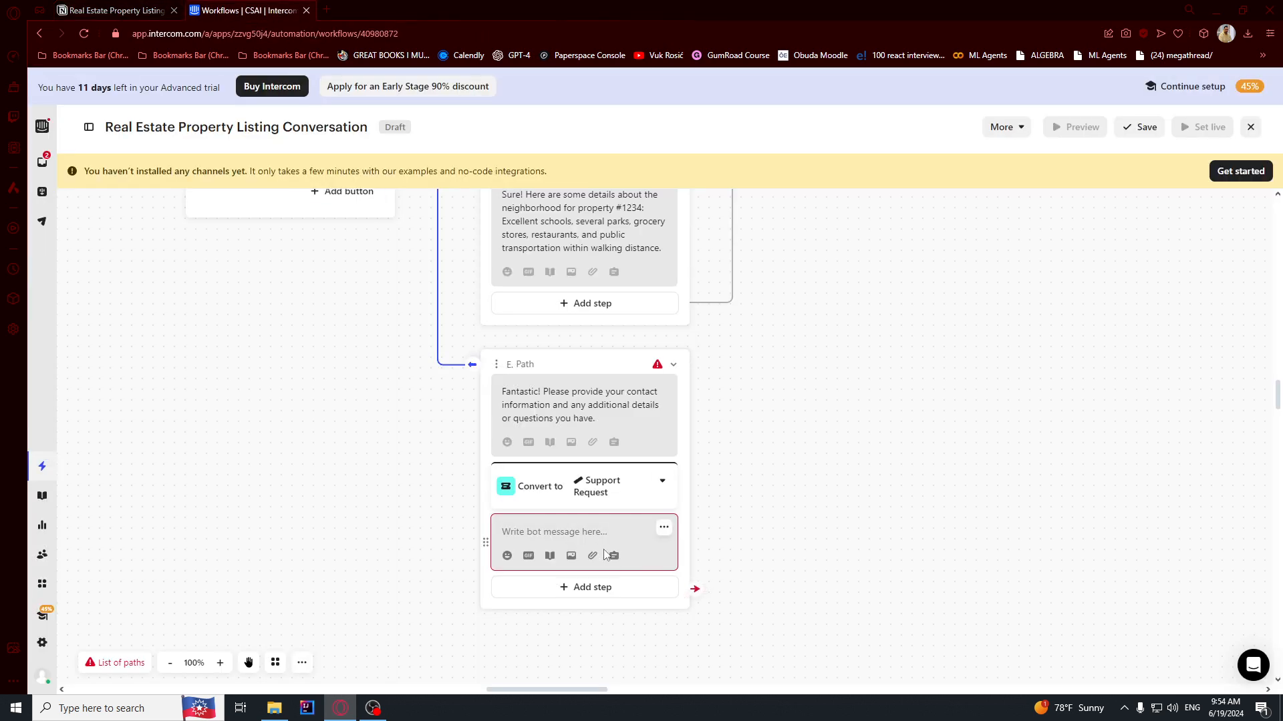
left_click(588, 534)
type("Thank you! Your application/offer for property #1234 has been submitted. Our agent will get in touch with you soon.")
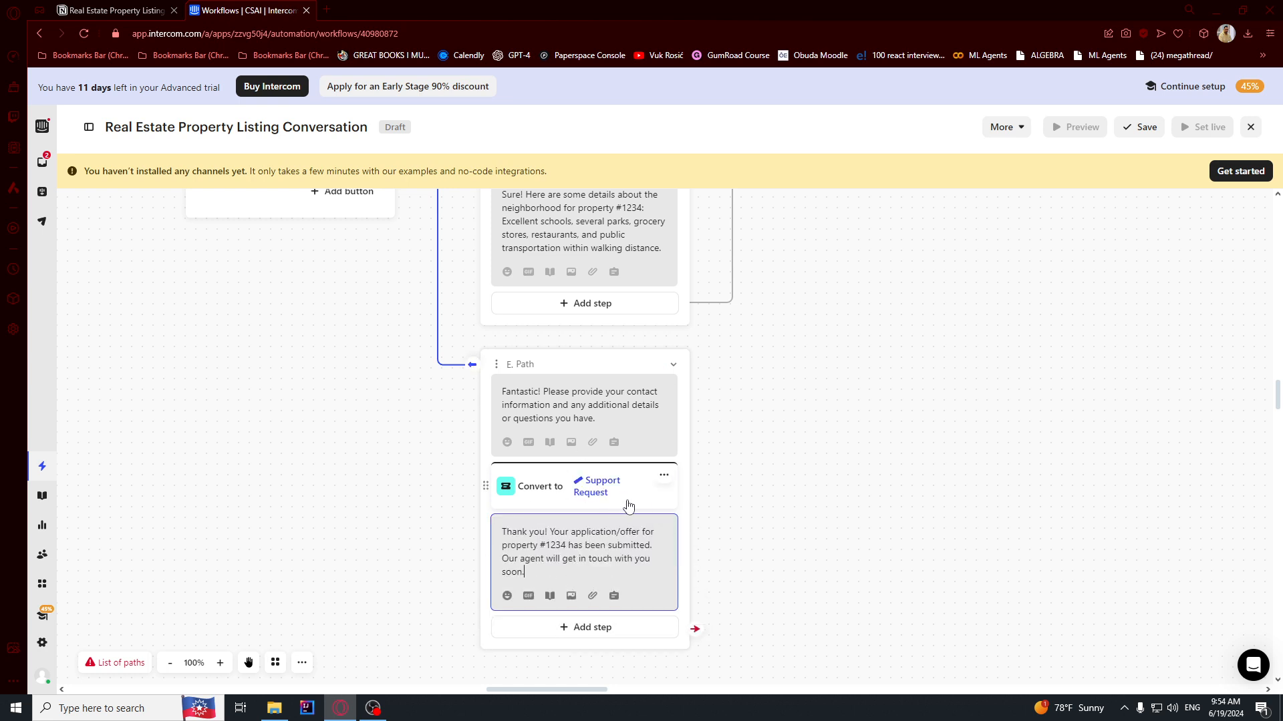
left_click(795, 522)
left_click(602, 421)
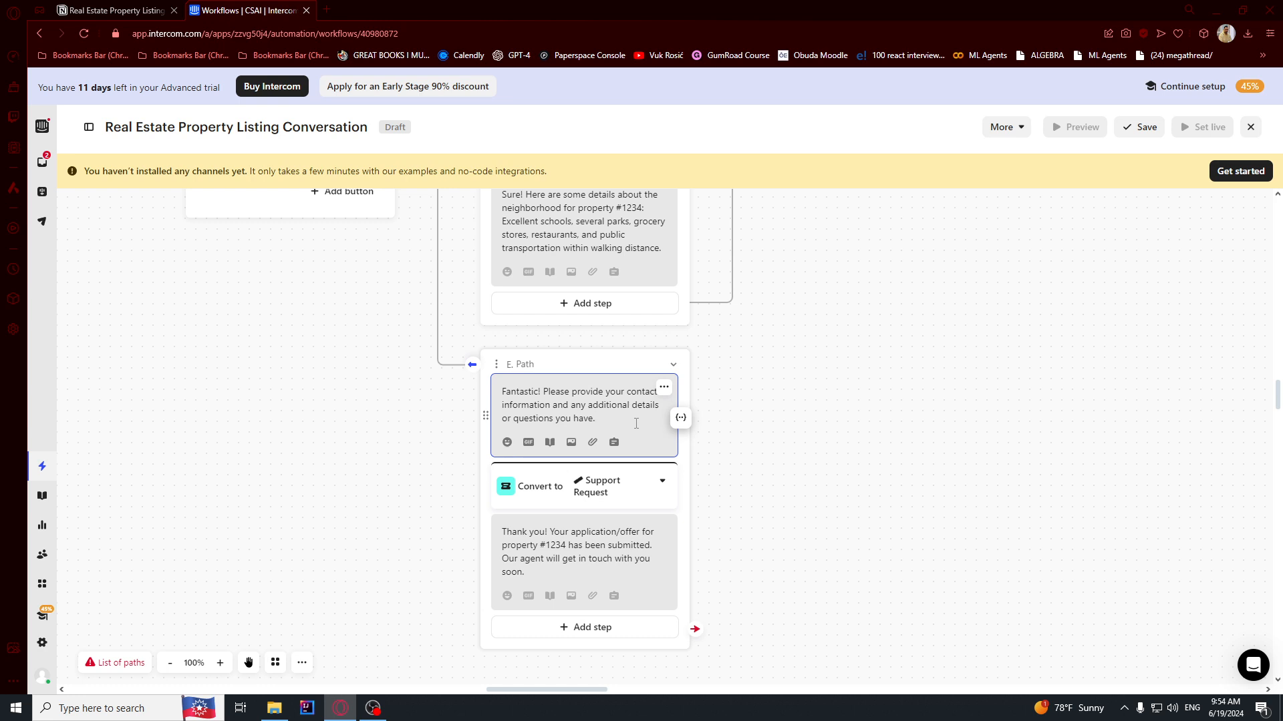
Link path C's Apply/make an offer button to E. Path.
left_click(781, 438)
left_click_drag(785, 411, 859, 410)
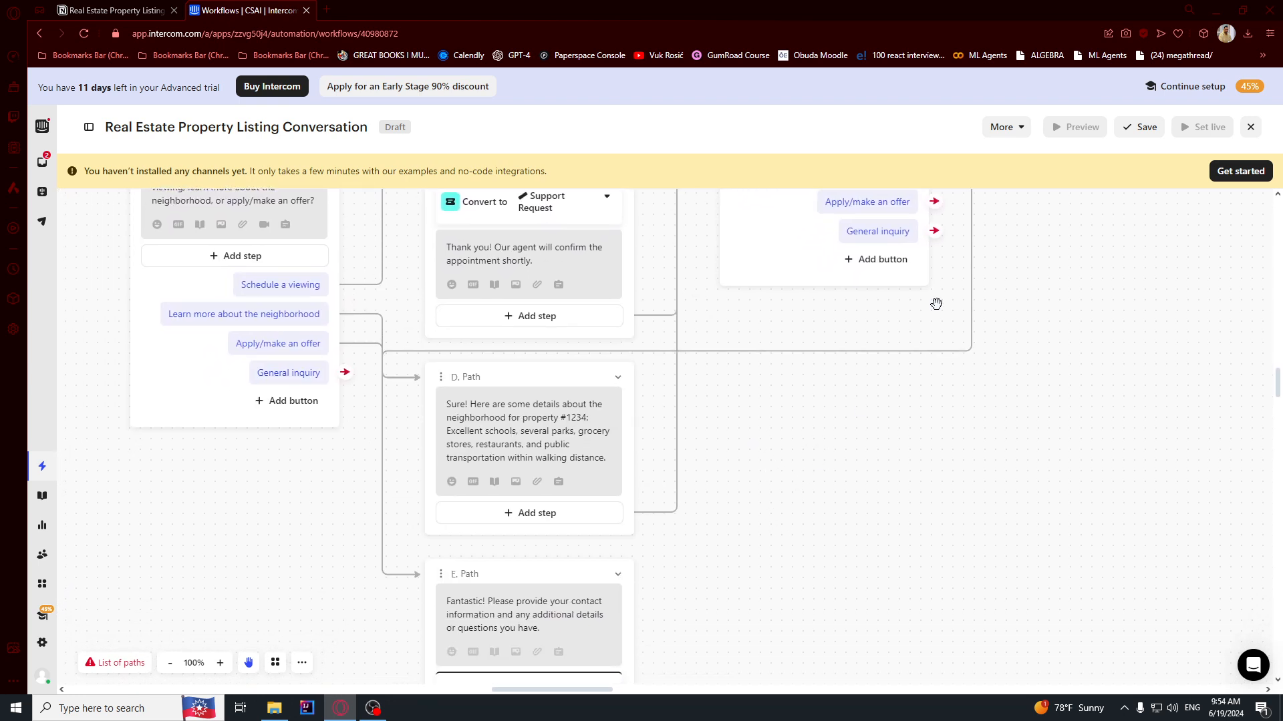
left_click_drag(873, 263, 539, 587)
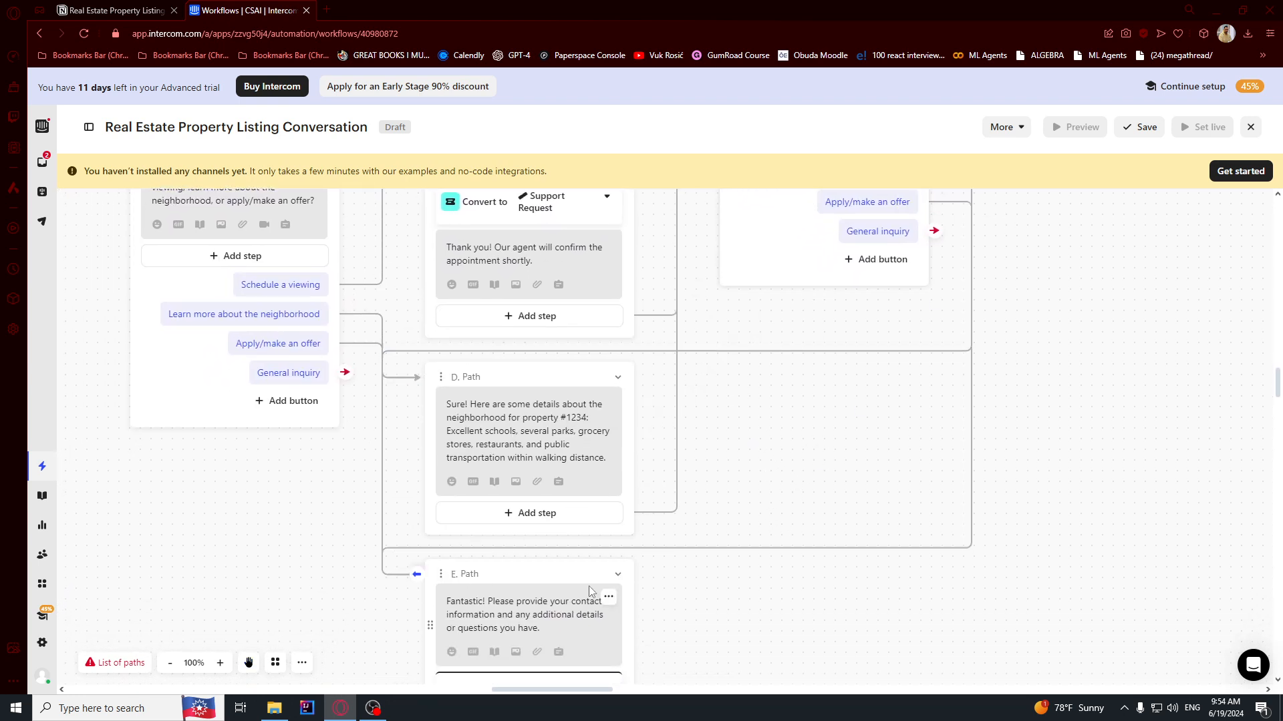
Try linking the end of E. Path back up to an earlier path.
left_click_drag(763, 611, 779, 447)
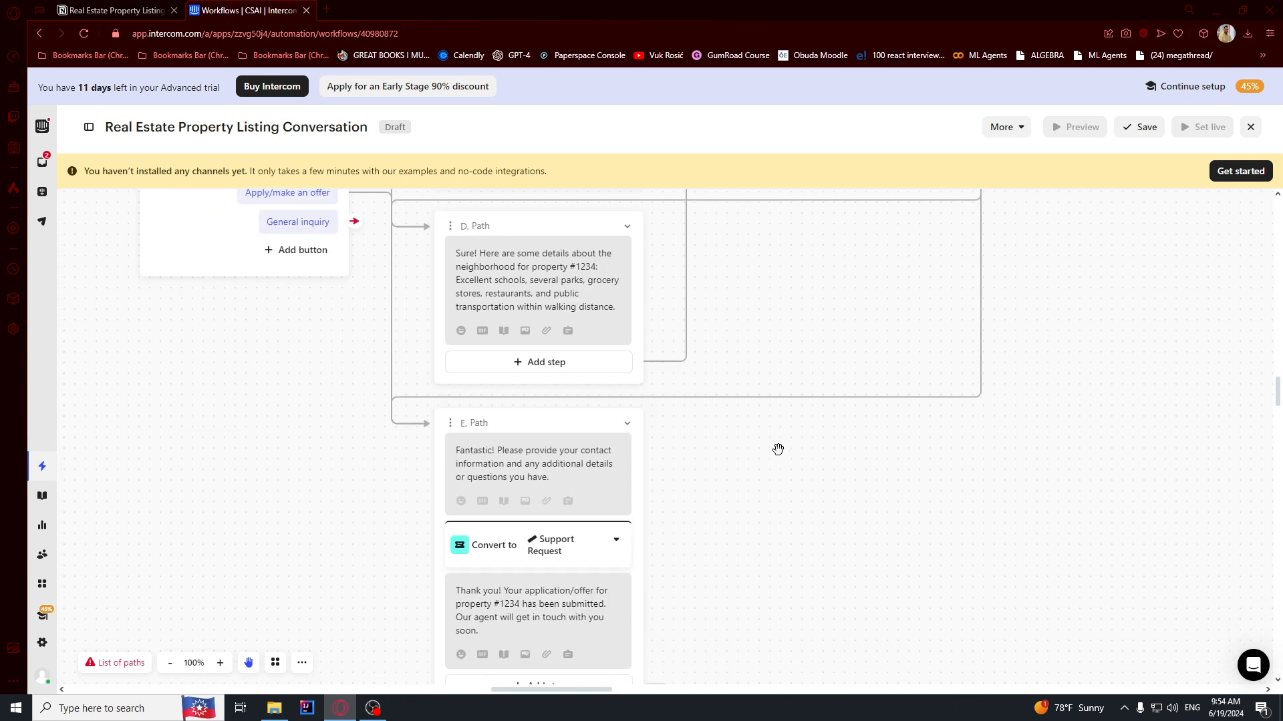
scroll(721, 501, "up", 2)
scroll(668, 535, "down", 3)
left_click_drag(594, 624, 773, 280)
scroll(764, 297, "down", 5)
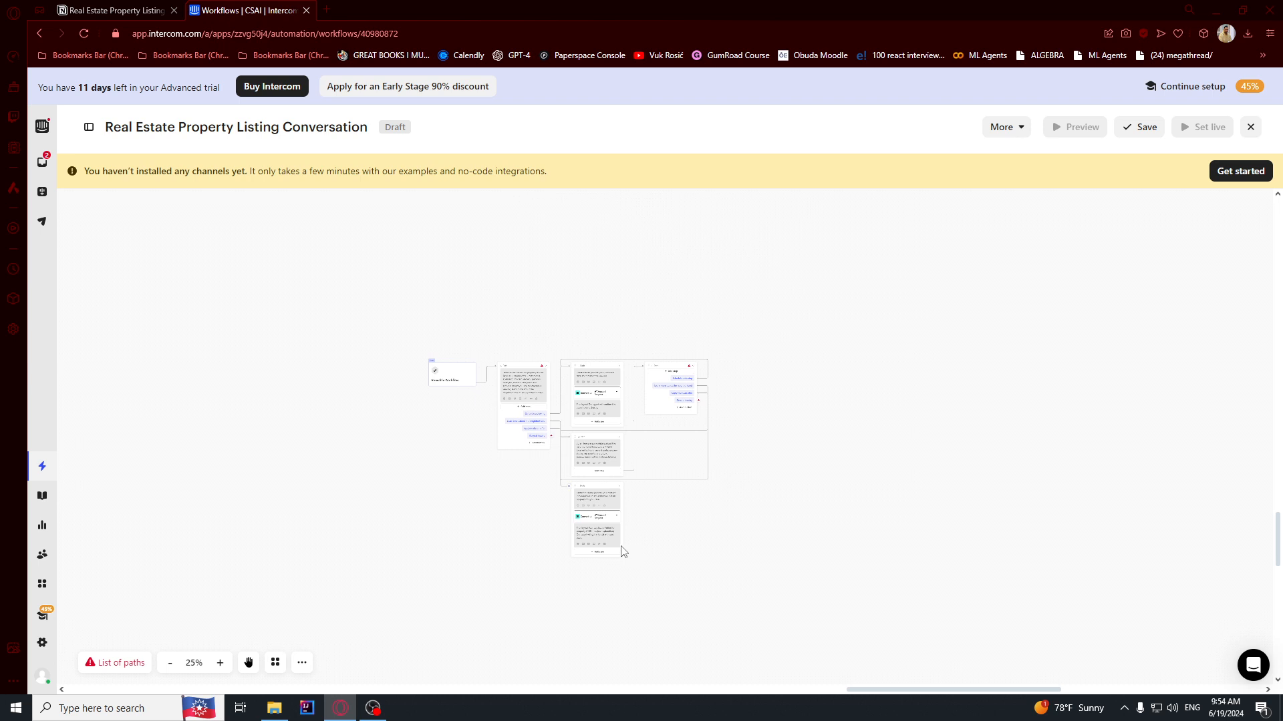
left_click_drag(629, 532, 627, 536)
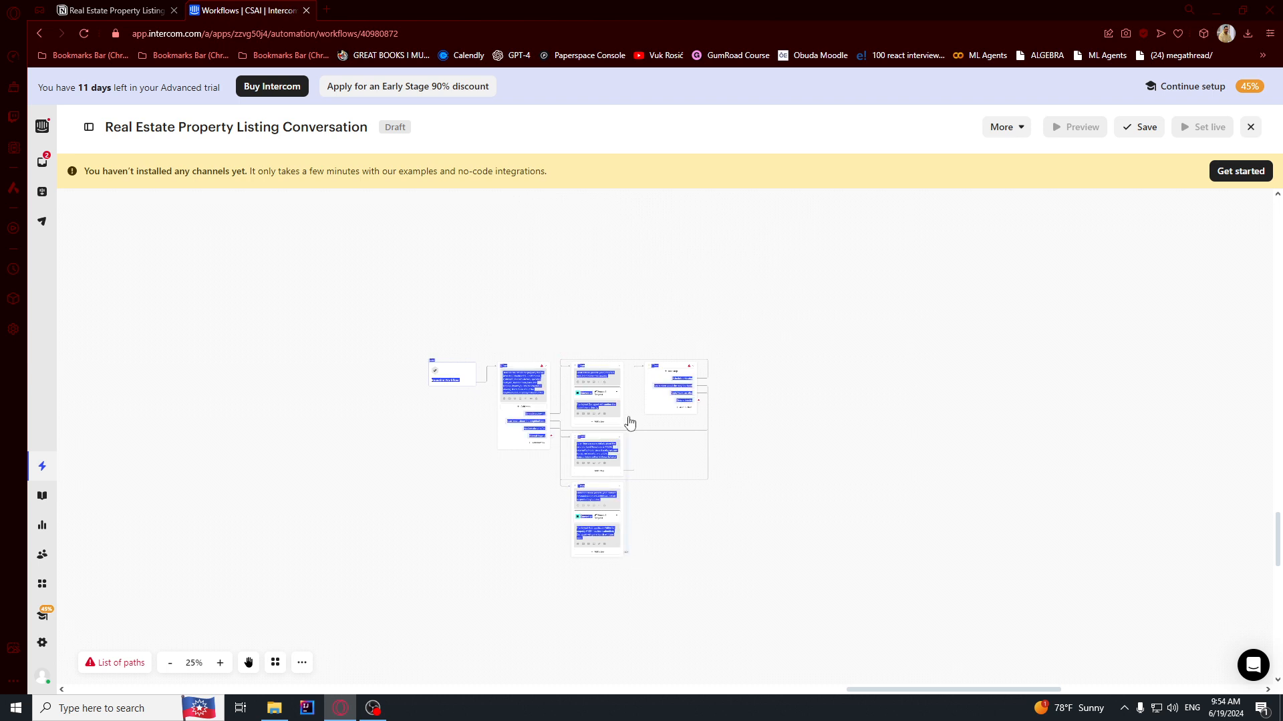
left_click(646, 541)
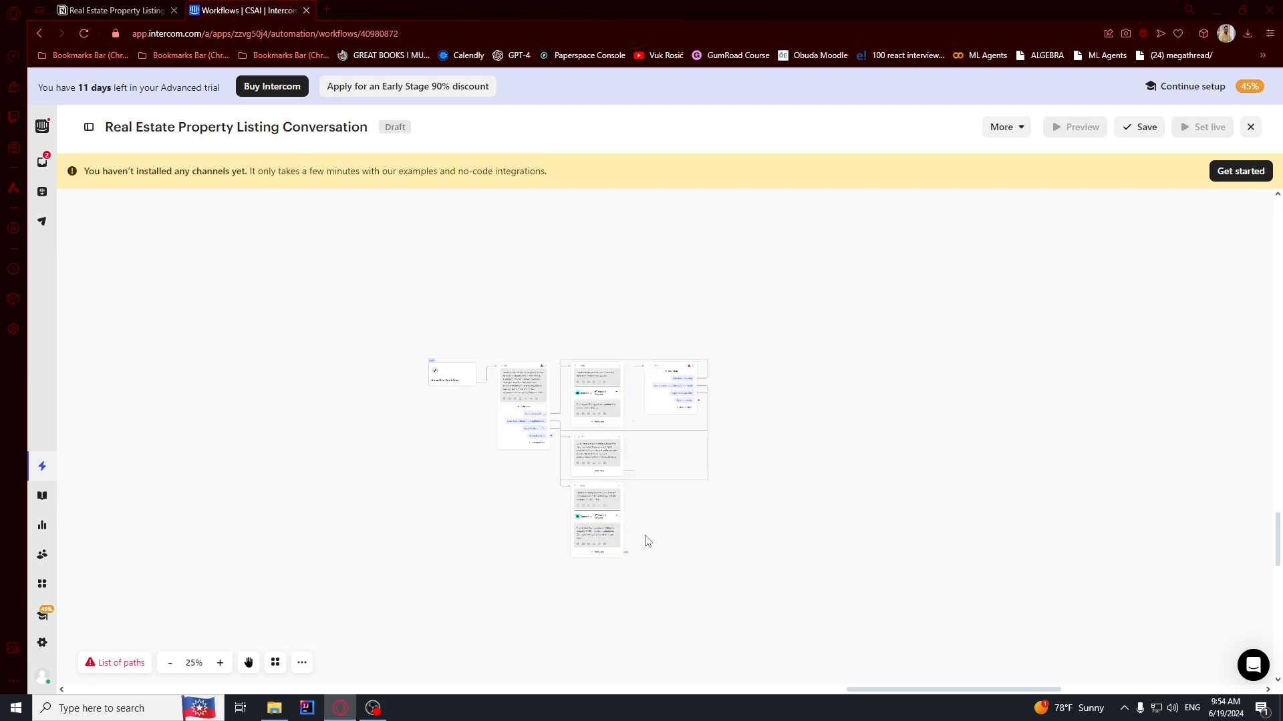
Pan the workflow canvas down until the E. Path card is visible.
scroll(631, 555, "up", 8)
left_click_drag(755, 318, 674, 529)
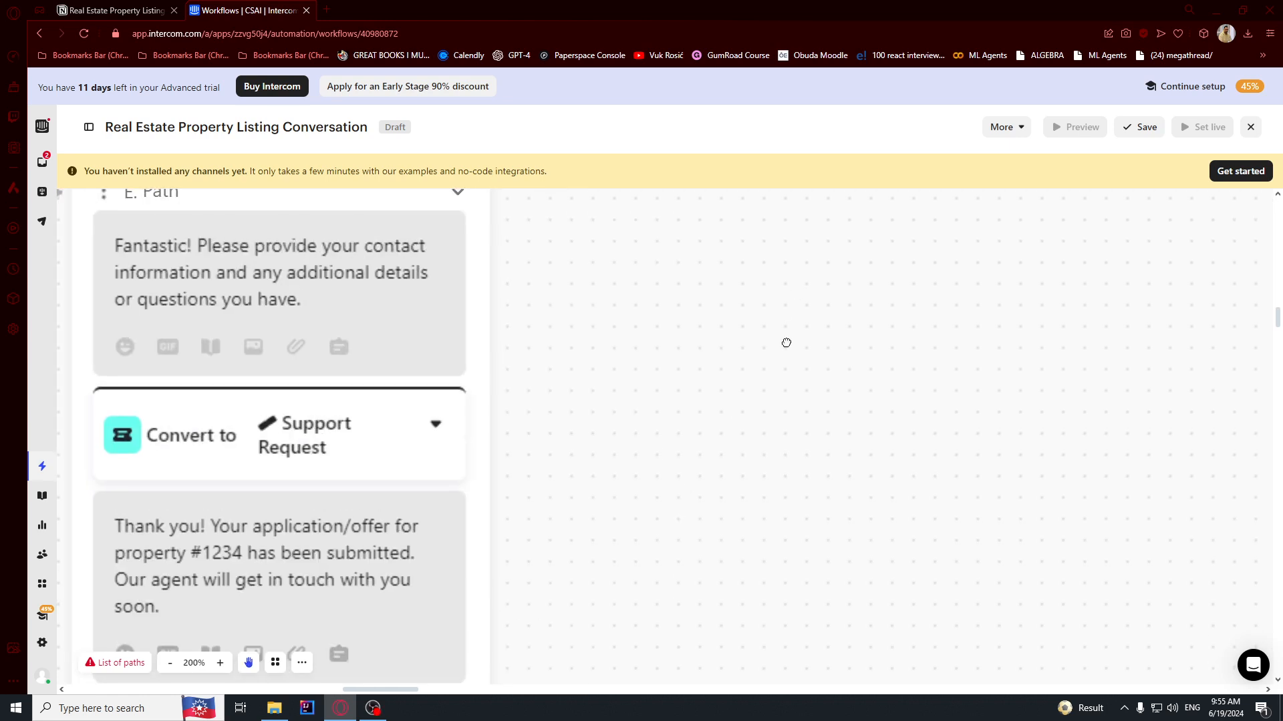
left_click_drag(813, 228, 750, 595)
left_click_drag(835, 201, 776, 559)
scroll(810, 392, "down", 3)
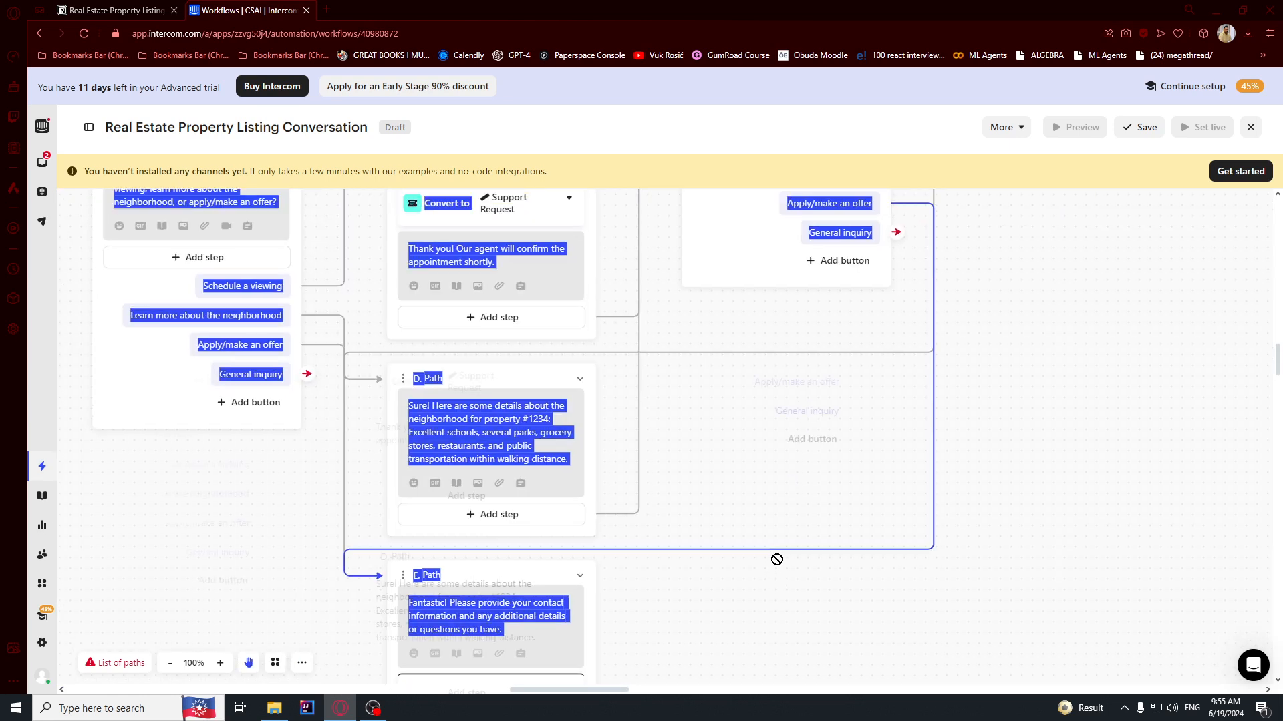
left_click(748, 602)
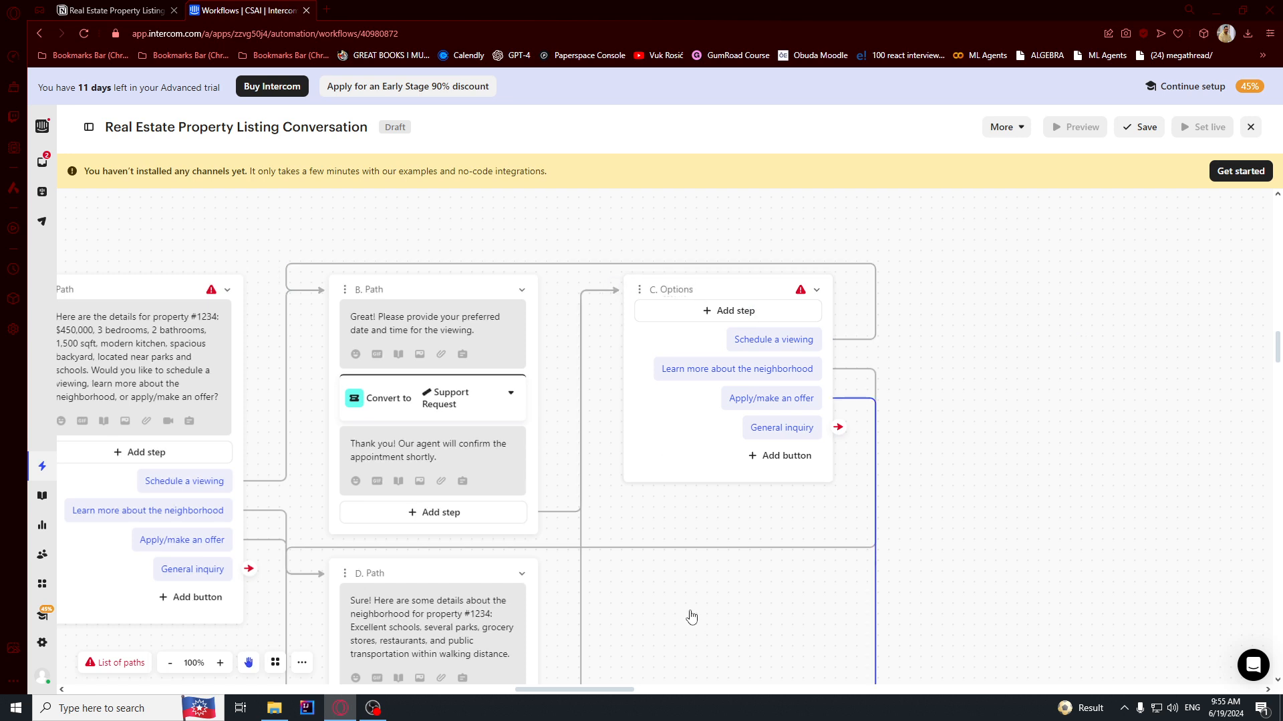
left_click_drag(693, 613, 727, 466)
scroll(728, 466, "down", 5)
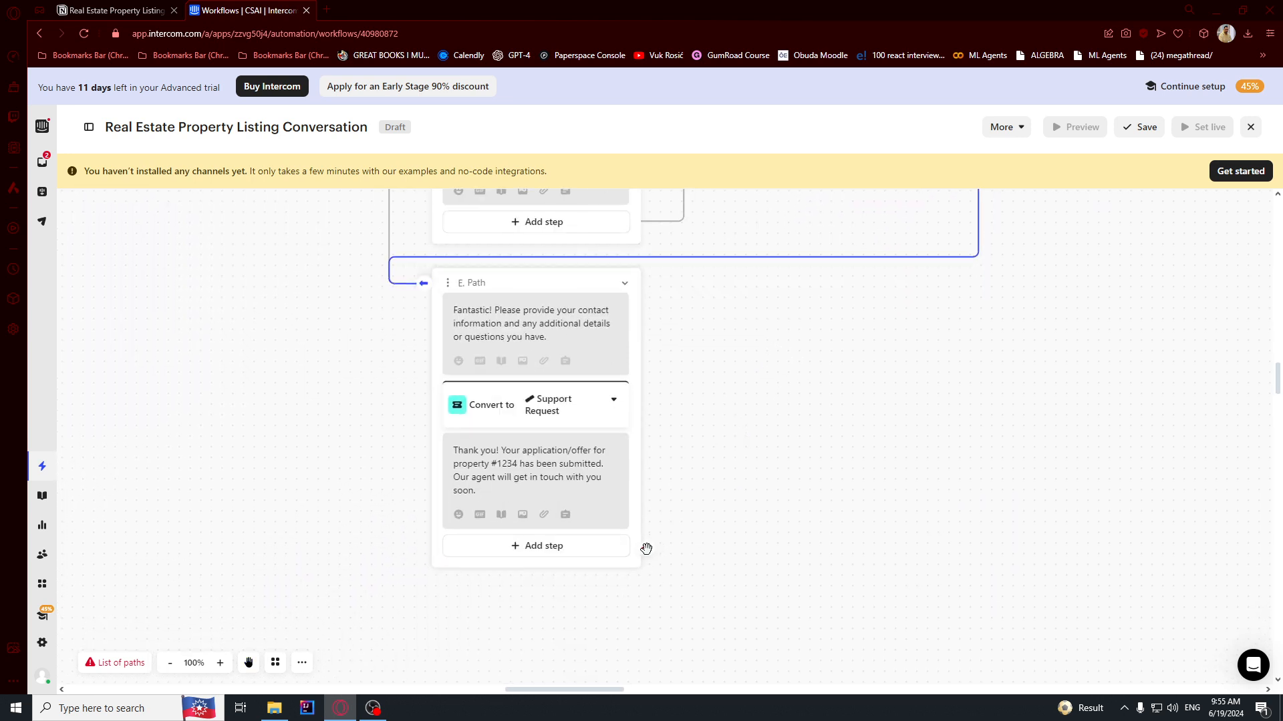
Connect the end of E. Path to an existing path.
left_click(646, 548)
left_click(574, 227)
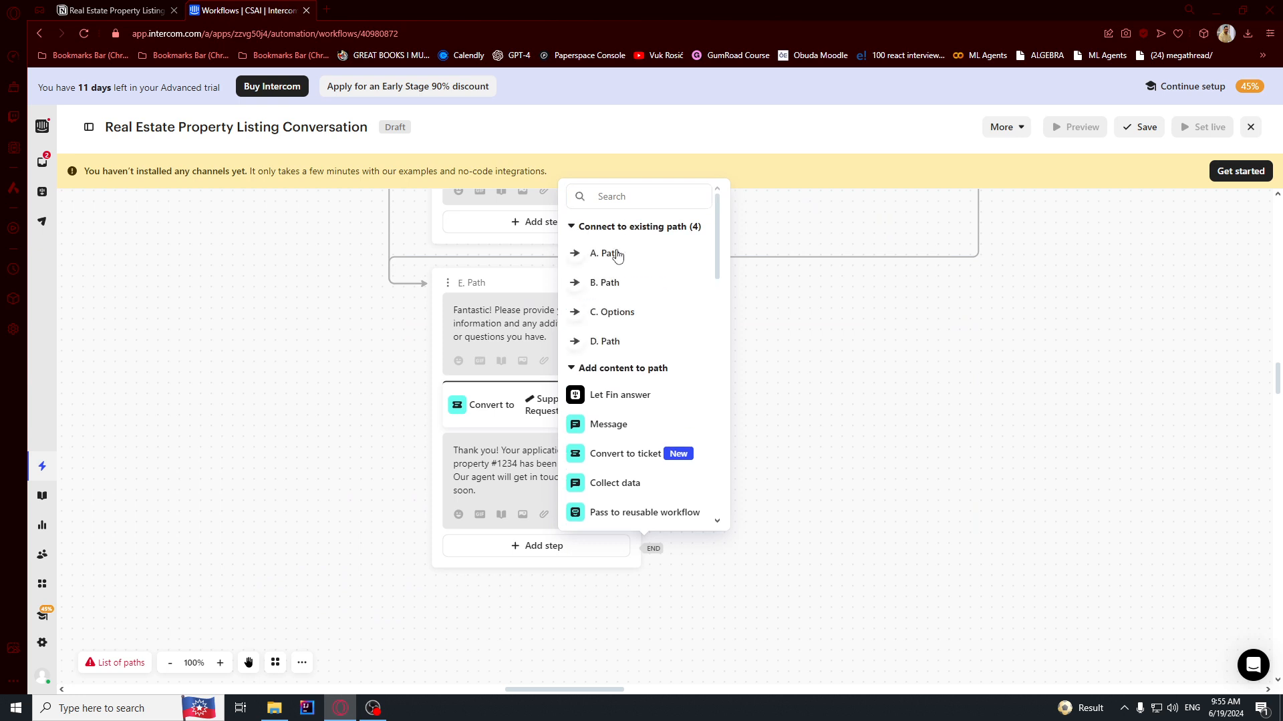
left_click(611, 346)
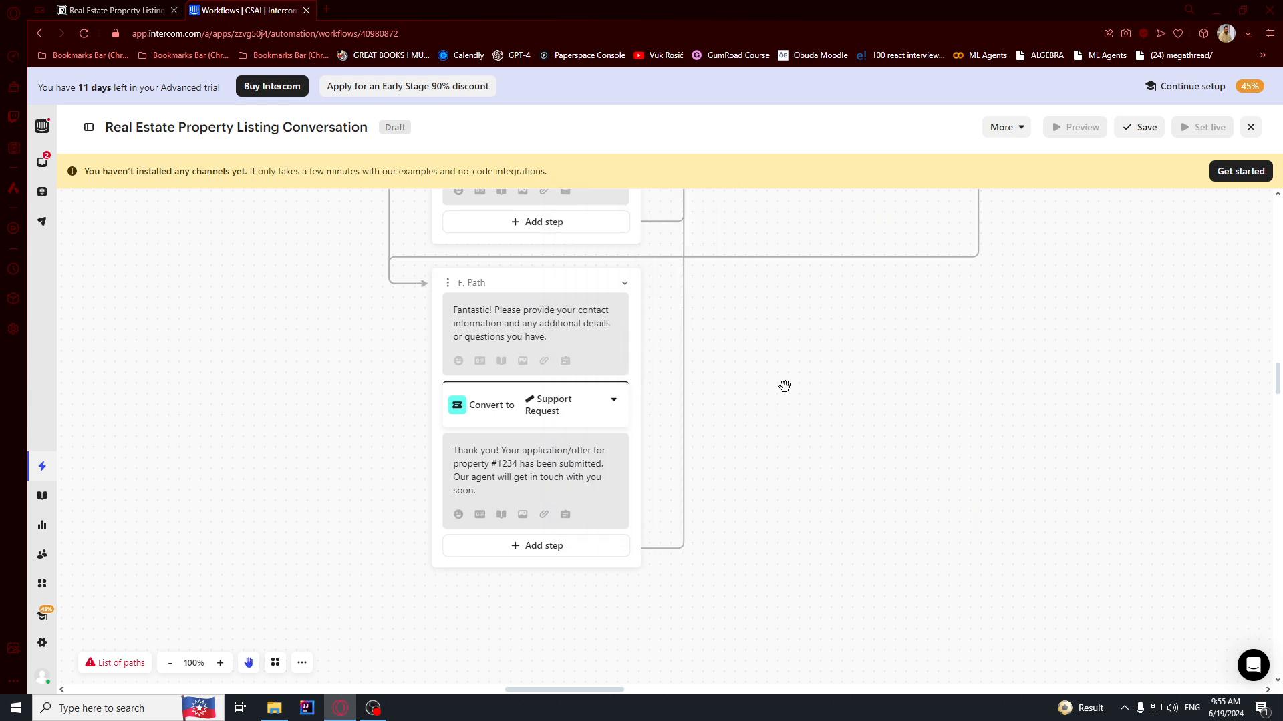
left_click_drag(785, 386, 760, 415)
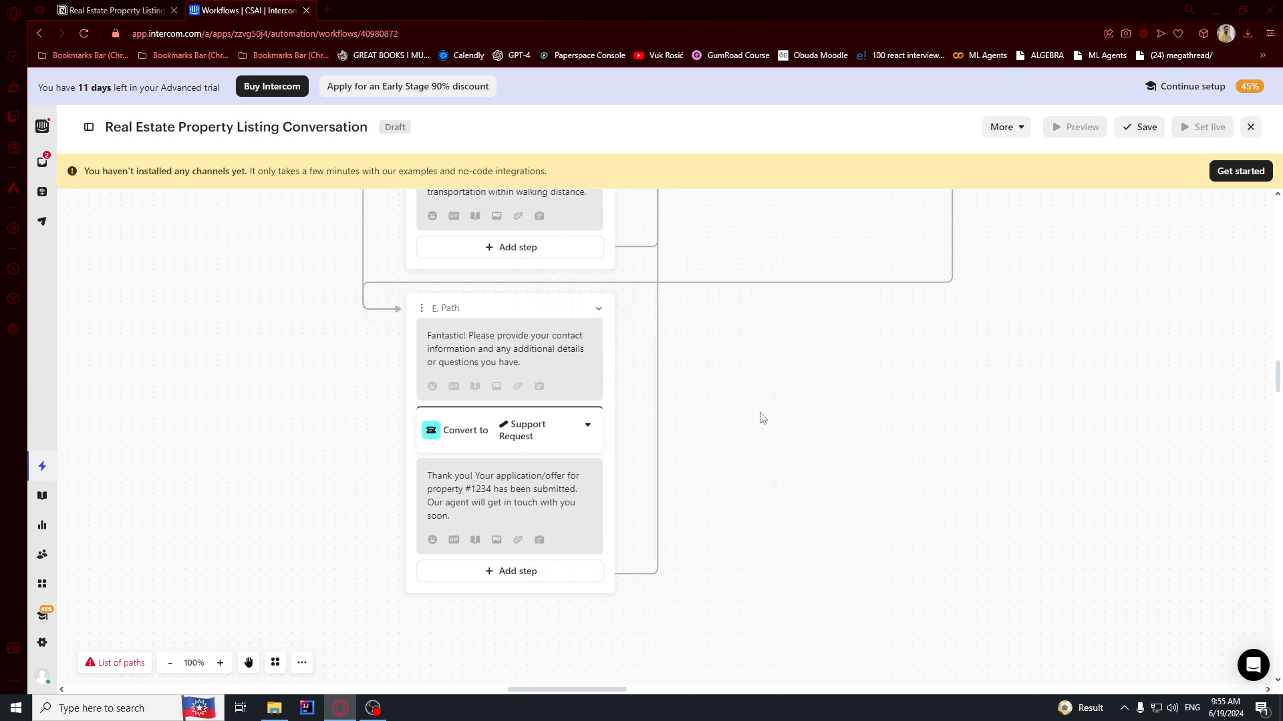
Review the Let Fin answer note and follow-up question text in the Notion plan.
key("ctrl+Tab")
scroll(650, 535, "down", 3)
left_click_drag(606, 394, 675, 404)
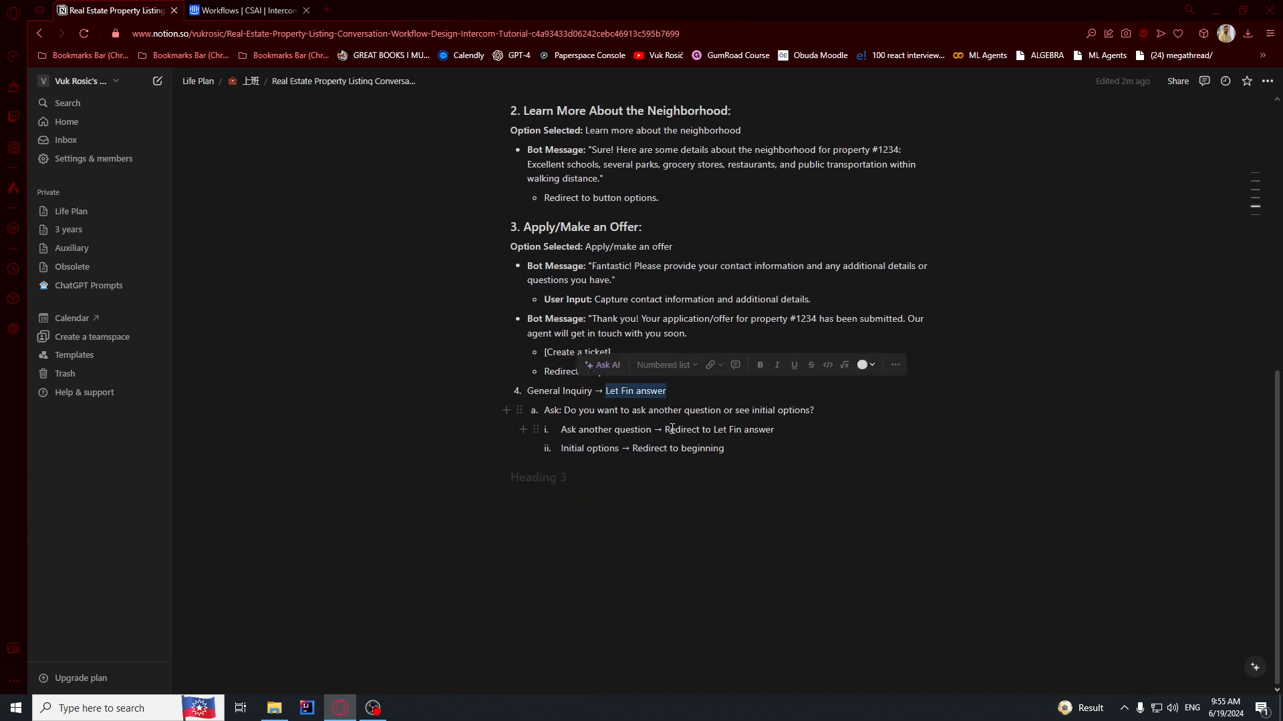
left_click(618, 428)
left_click_drag(565, 408, 829, 407)
Start F. Path from General inquiry with a message asking the customer to explain their inquiry in more detail.
key("ctrl+Tab")
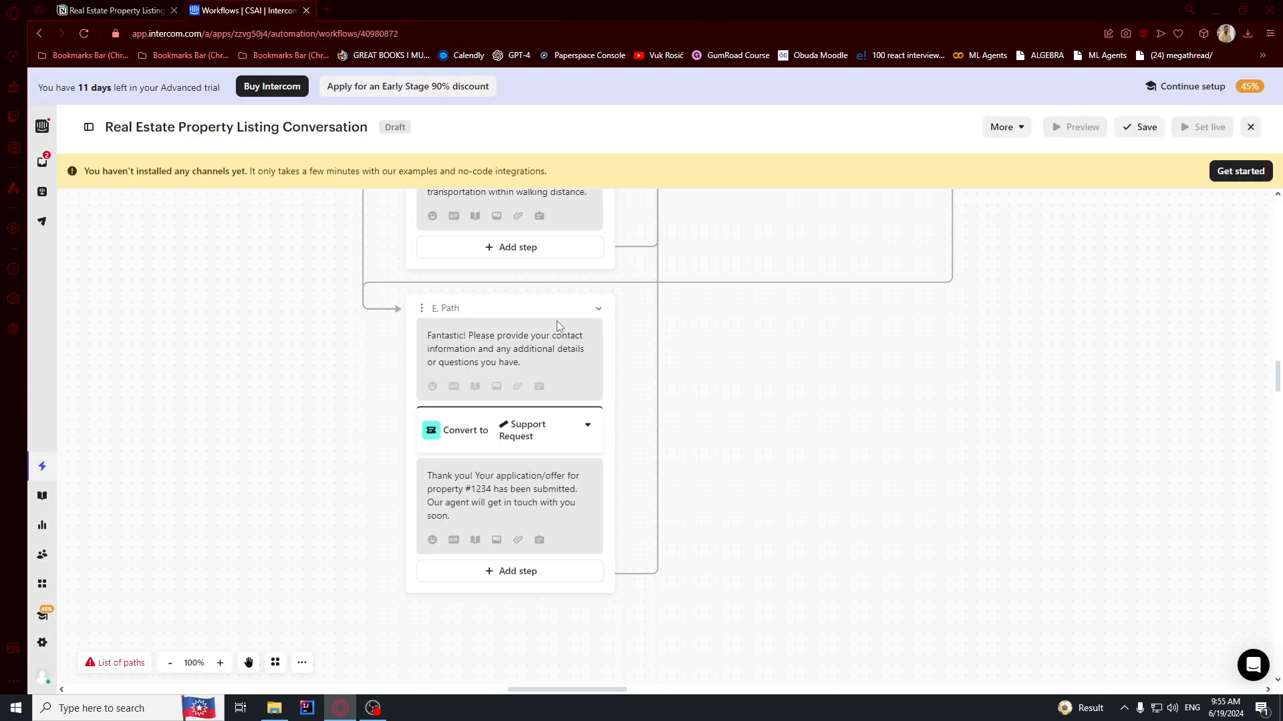
left_click_drag(793, 457, 953, 580)
left_click_drag(335, 370, 312, 326)
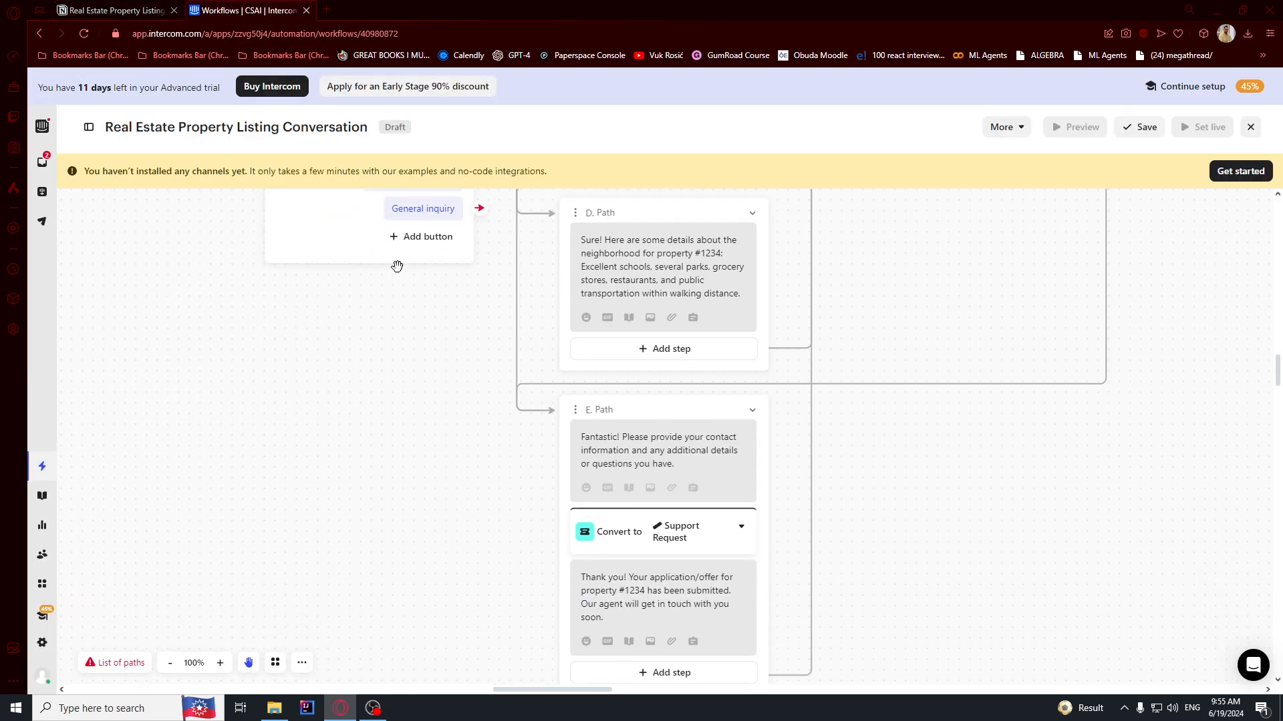
left_click(481, 209)
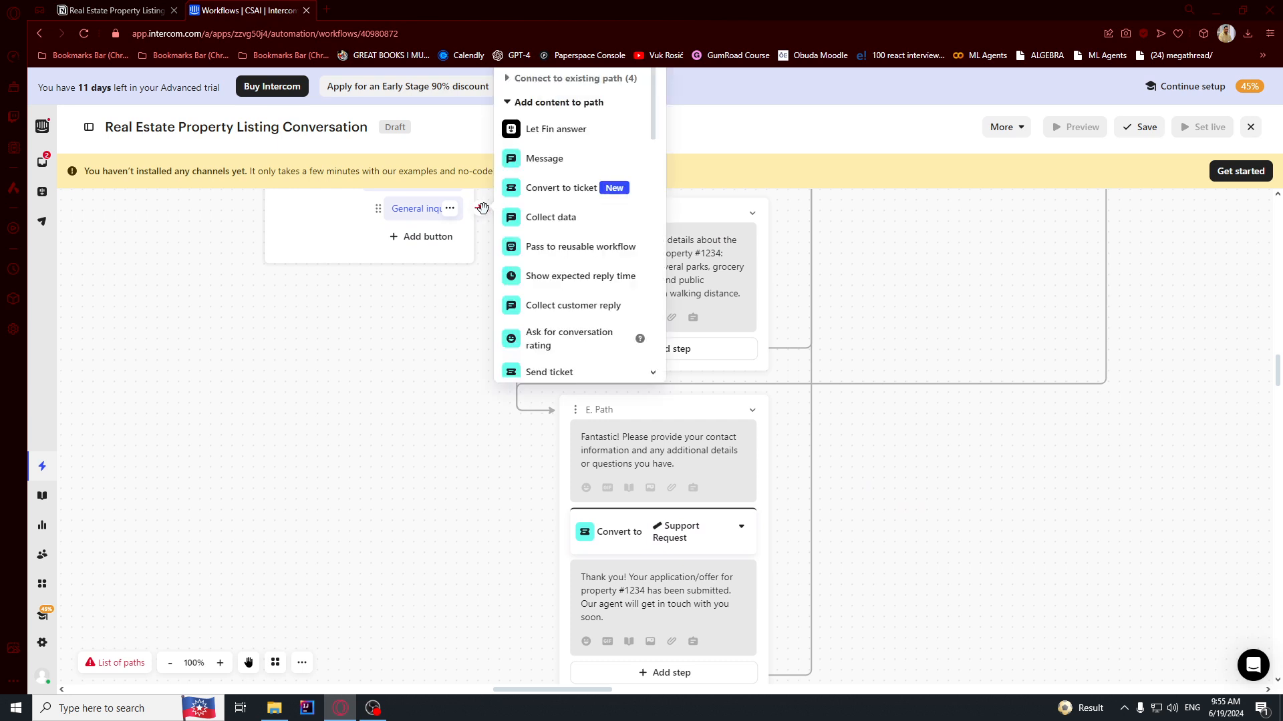
left_click(552, 161)
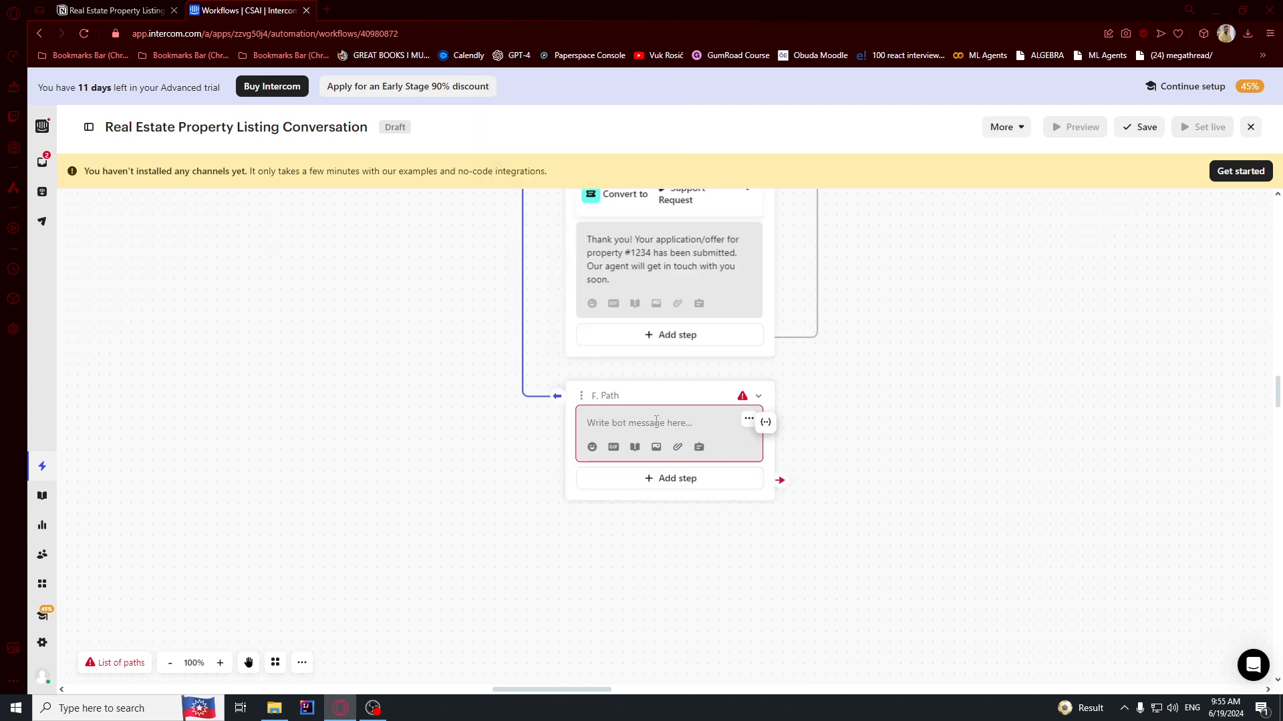
type("P")
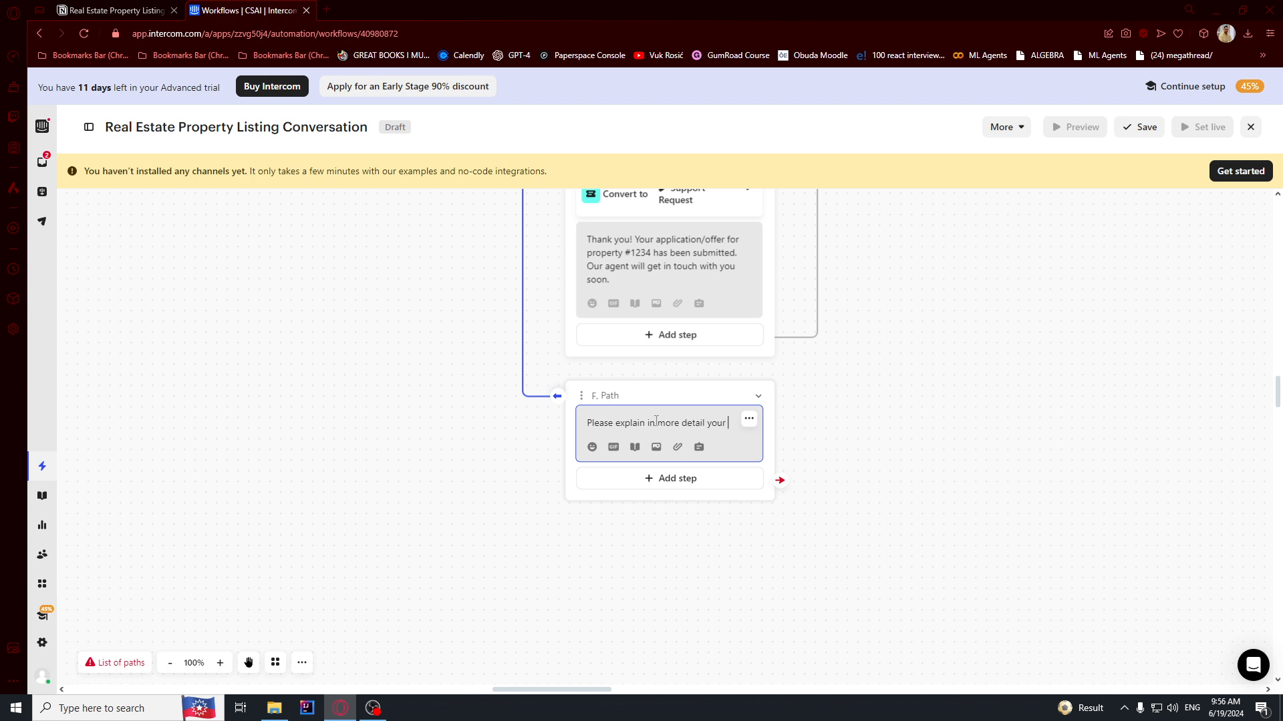
type("inqnui")
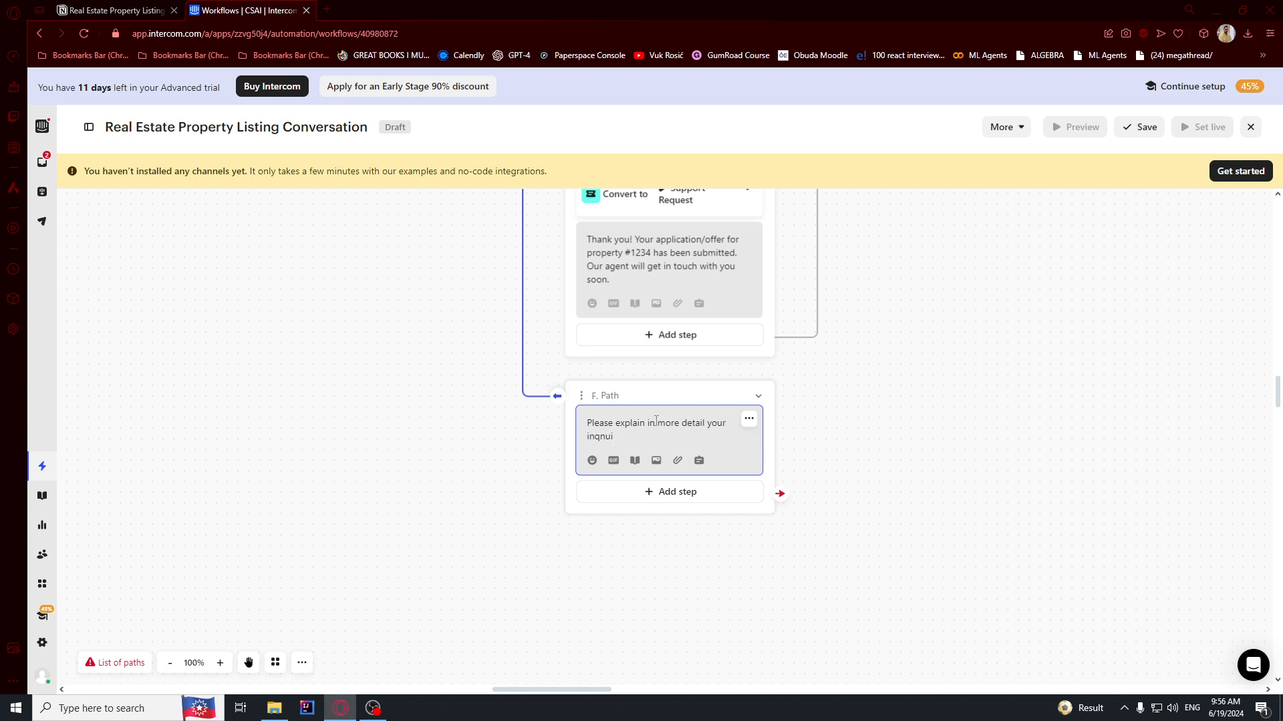
Add a Let Fin answer step after the message and fix a stray letter in 'inquiry'.
left_click(677, 491)
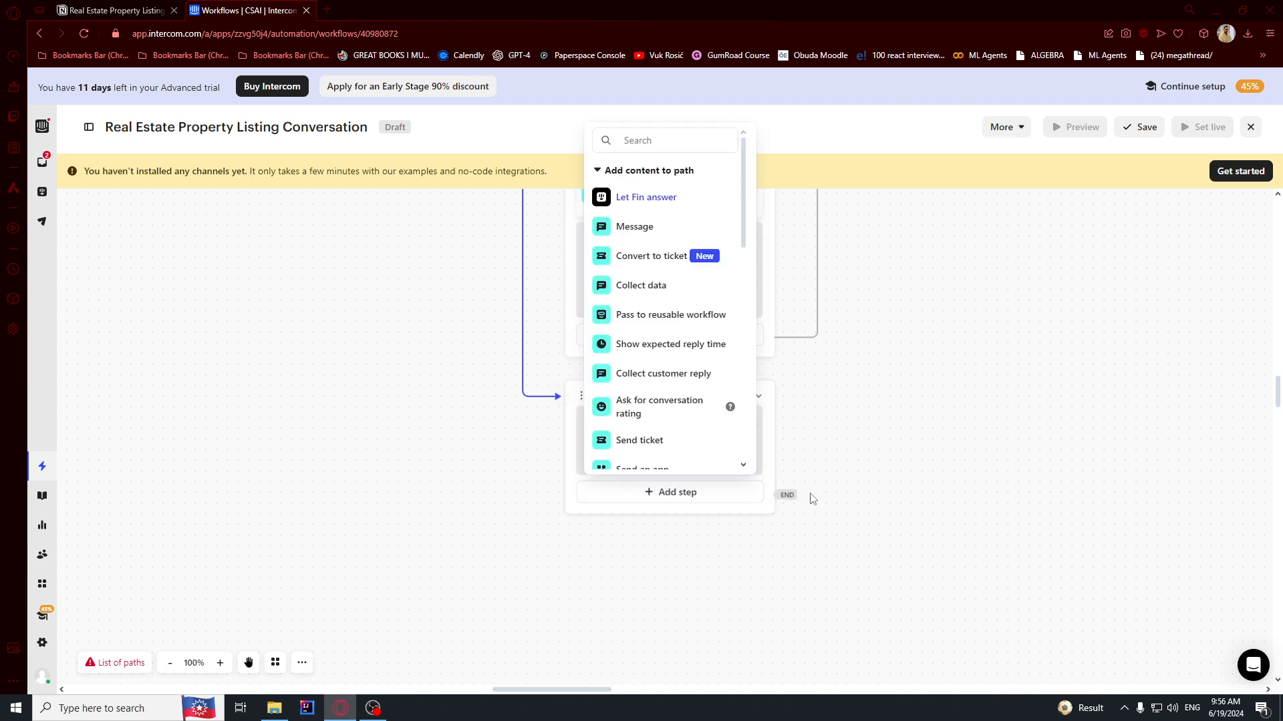
key("Return")
key("BackSpace")
left_click(860, 501)
left_click_drag(842, 539, 844, 412)
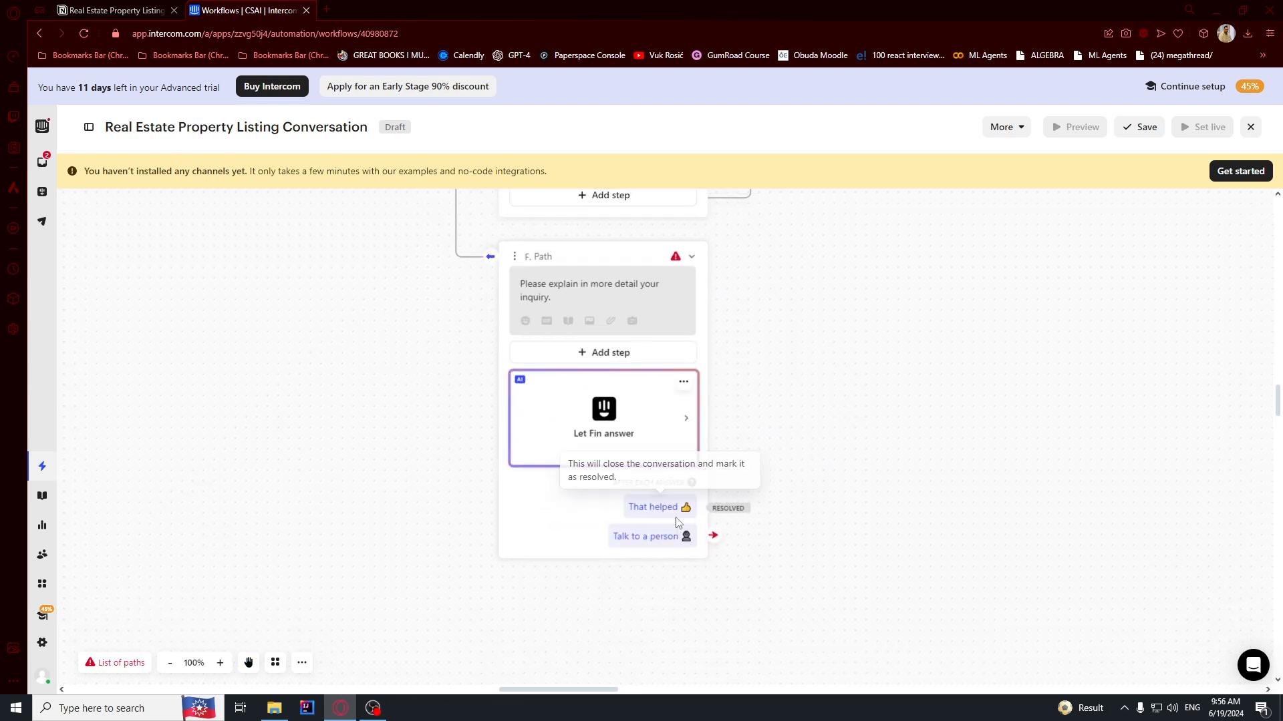
From Fin's Talk to a person option, add a G. Path with a Convert to ticket step set to Support Request.
left_click(718, 534)
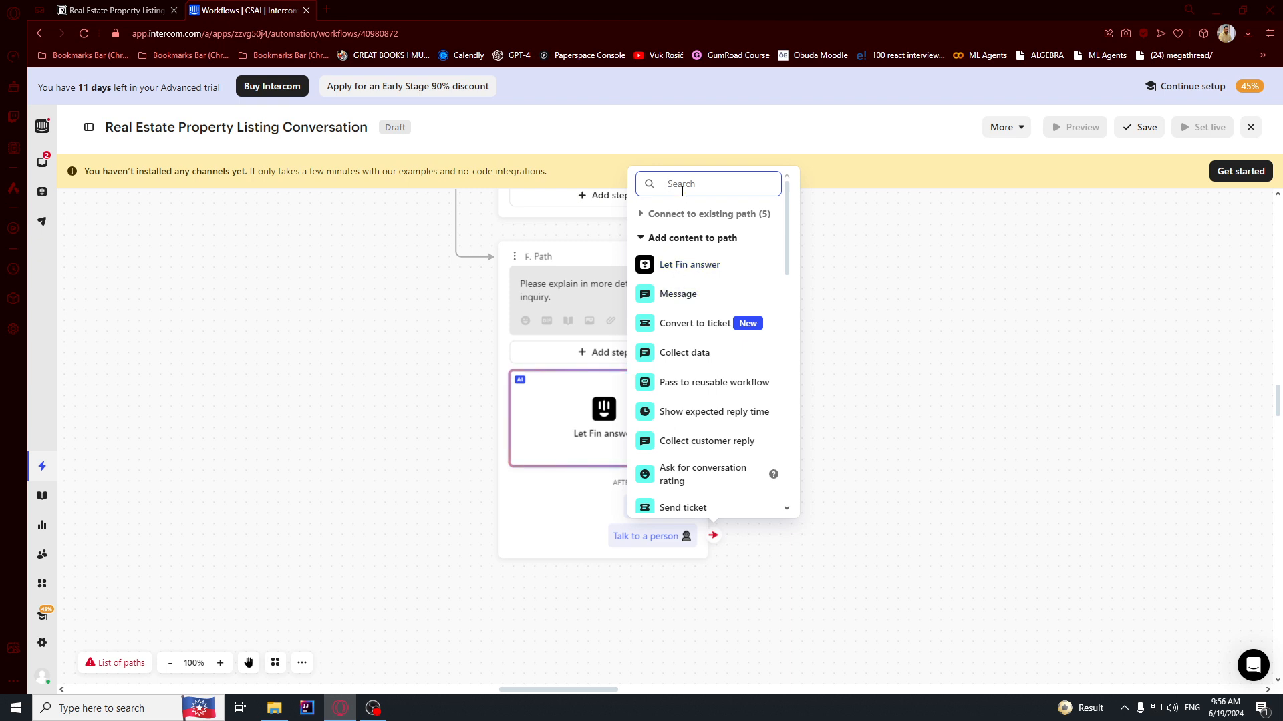
type("reply")
key("ctrl+a")
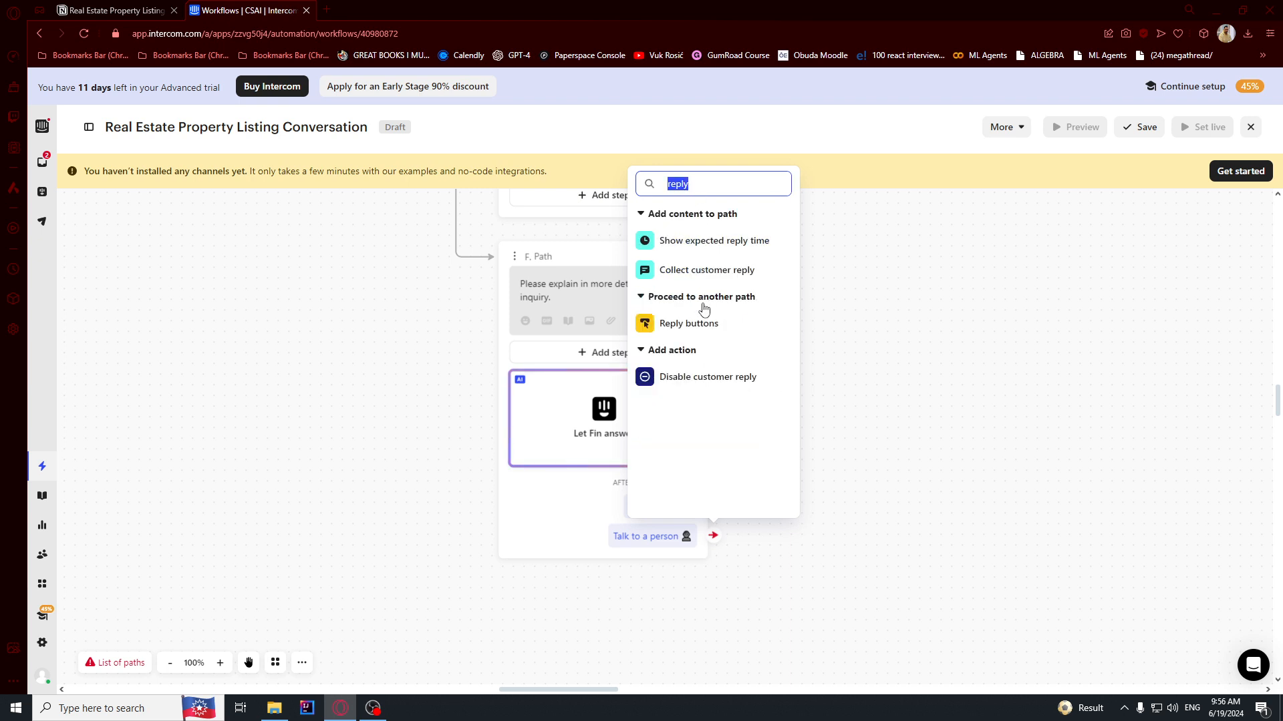
type("cre")
key("ctrl+a")
type("tic")
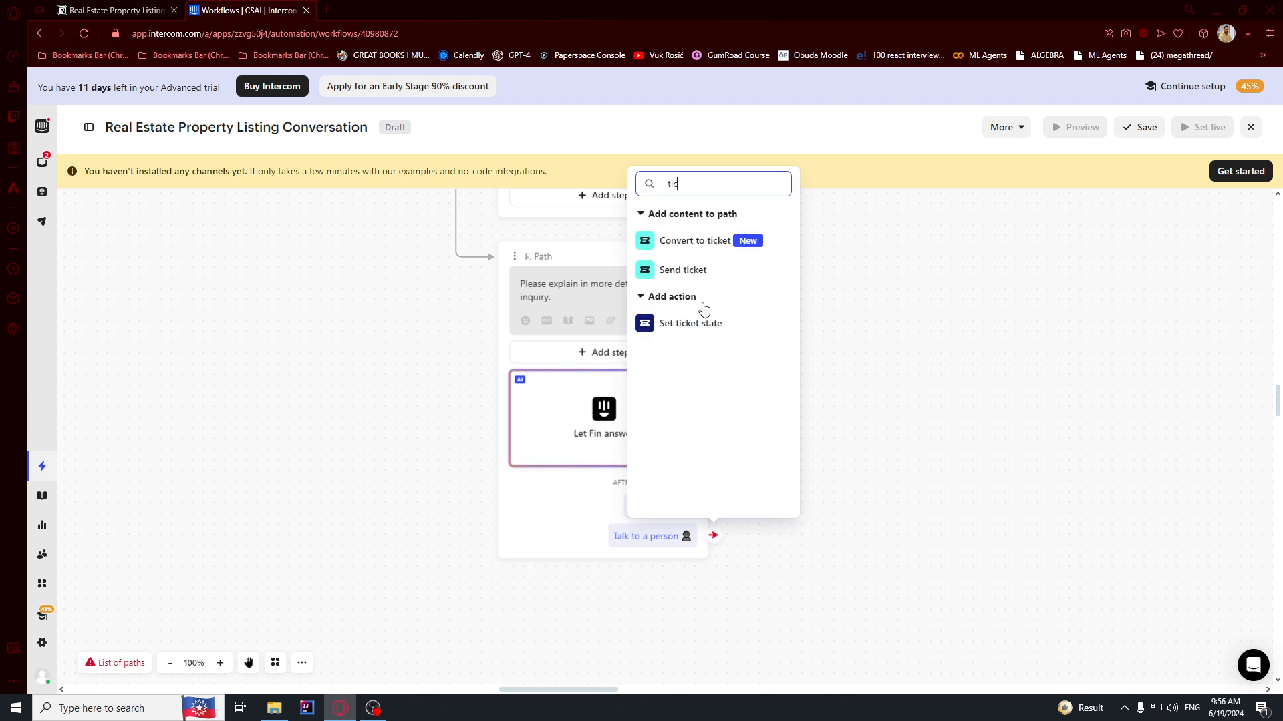
left_click(727, 242)
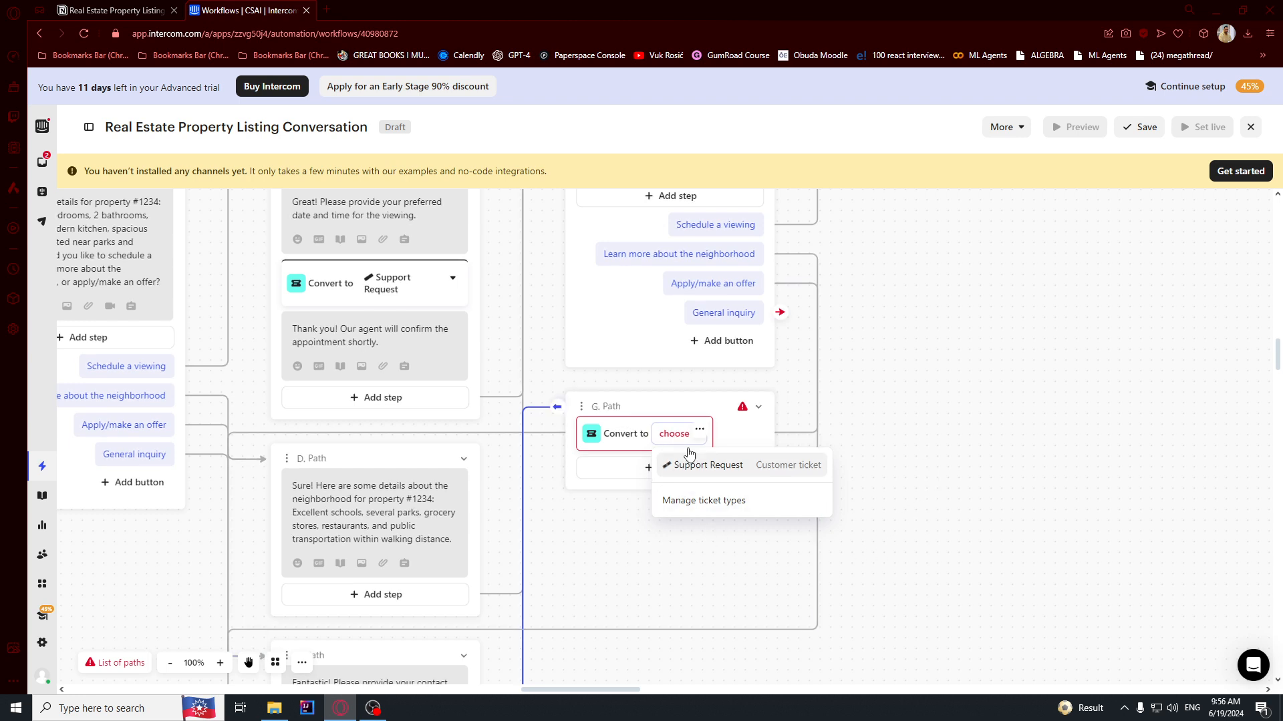
left_click(690, 471)
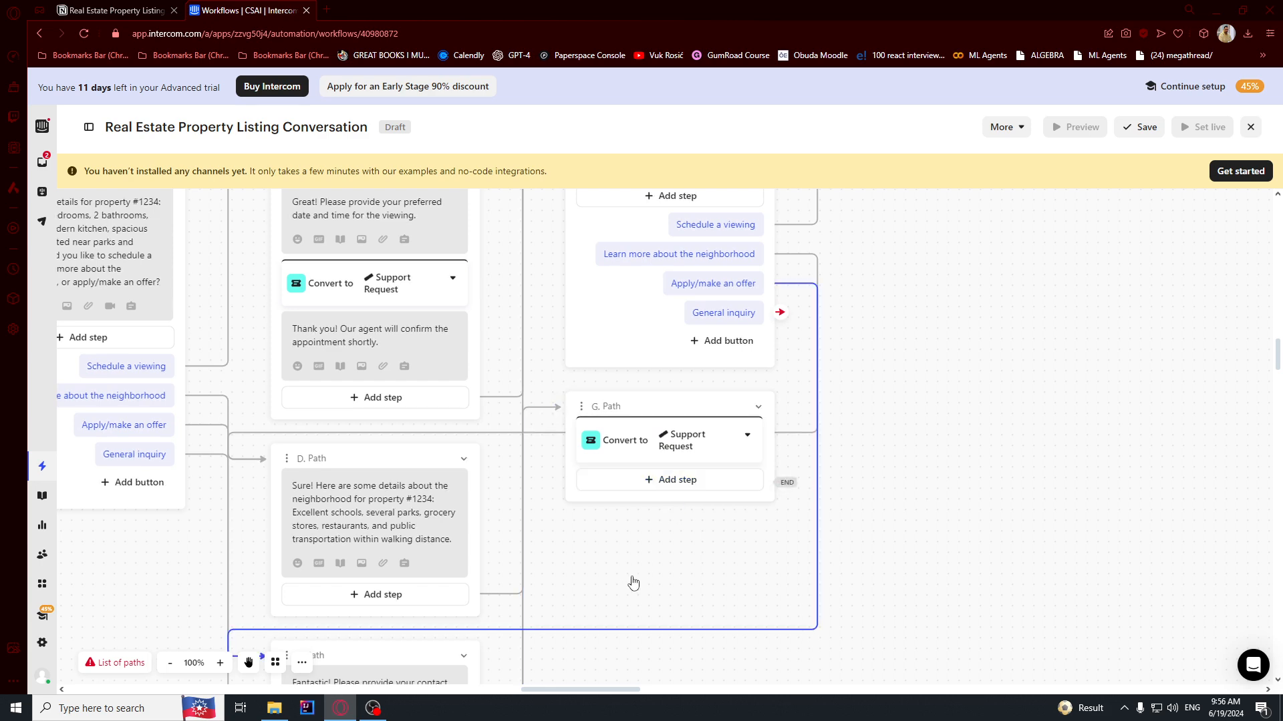
left_click_drag(931, 573, 983, 268)
left_click_drag(787, 539, 860, 304)
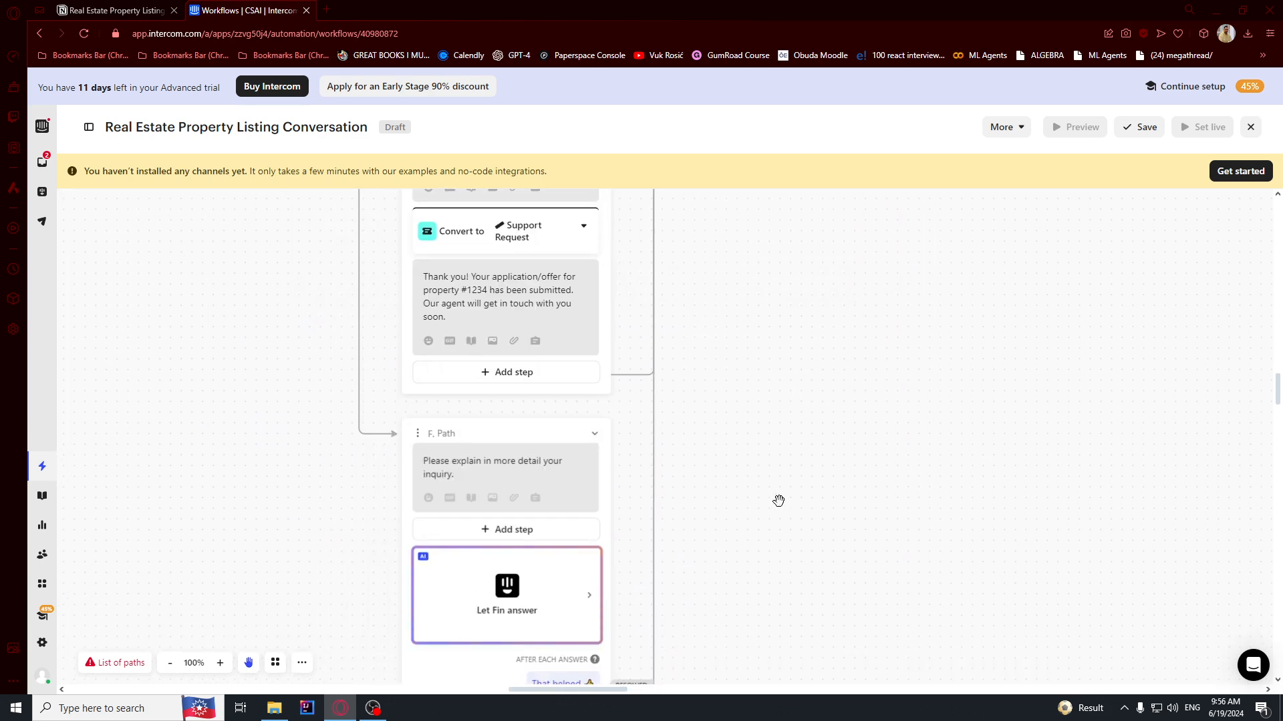
Try linking the end of G. Path back to C. Options.
left_click_drag(780, 500, 782, 383)
scroll(782, 382, "up", 10)
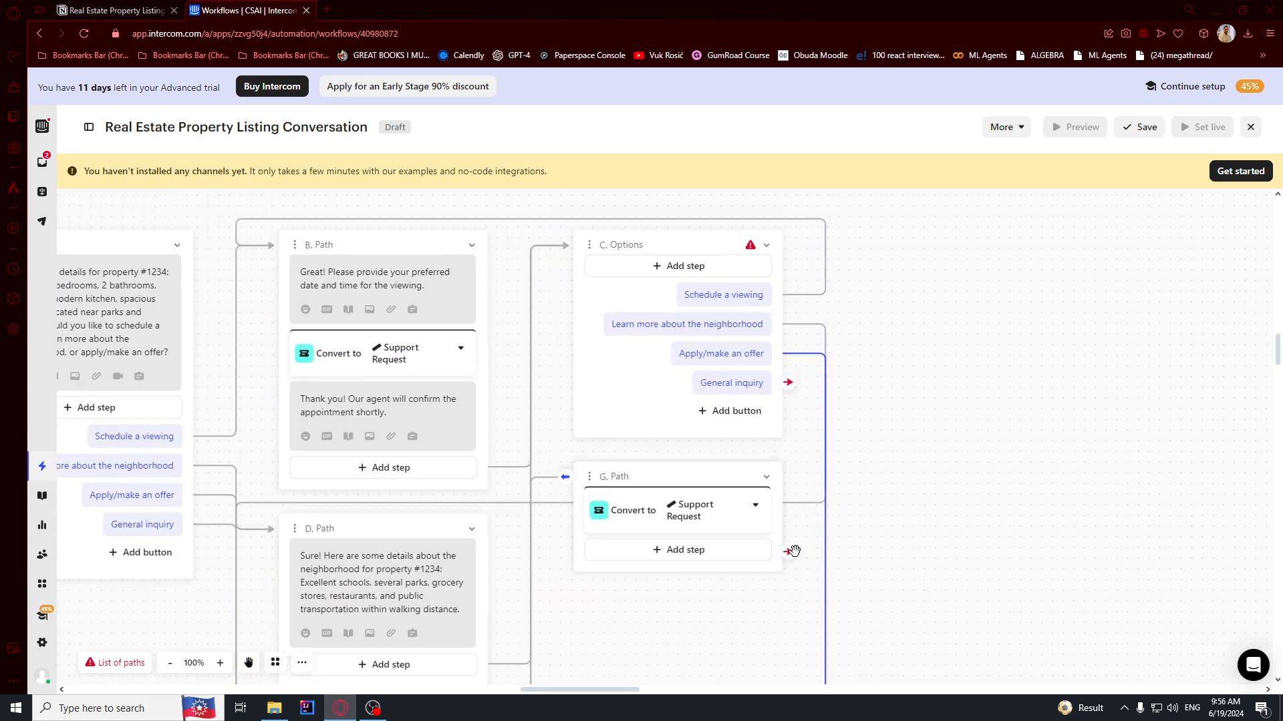
left_click_drag(599, 264, 600, 265)
left_click_drag(910, 581, 954, 387)
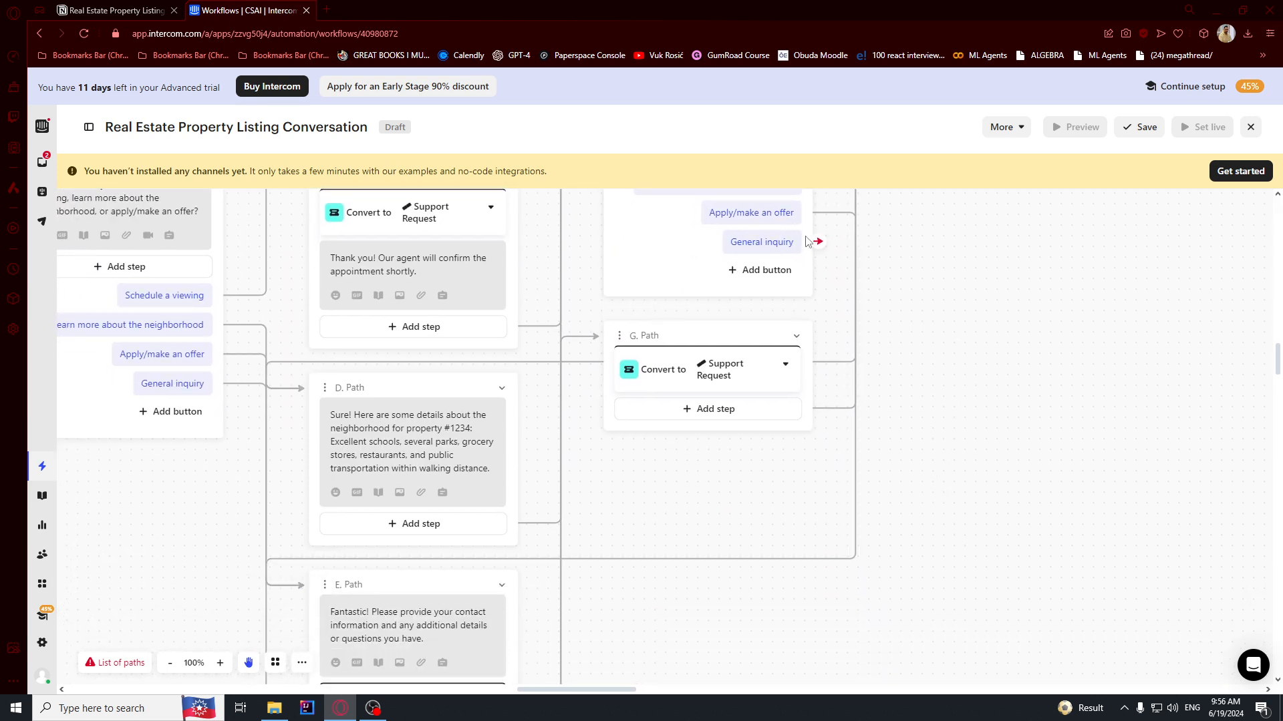
Route C. Options' General inquiry button to the existing F. Path.
left_click(821, 241)
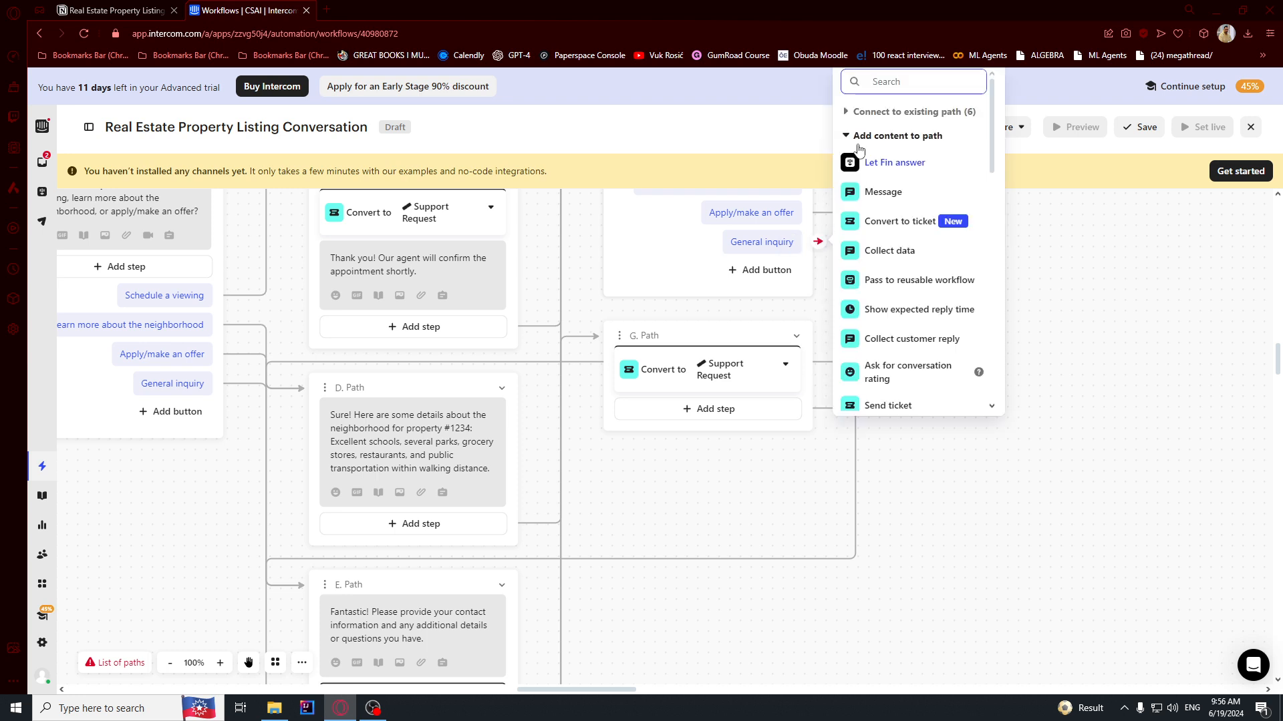
left_click(847, 112)
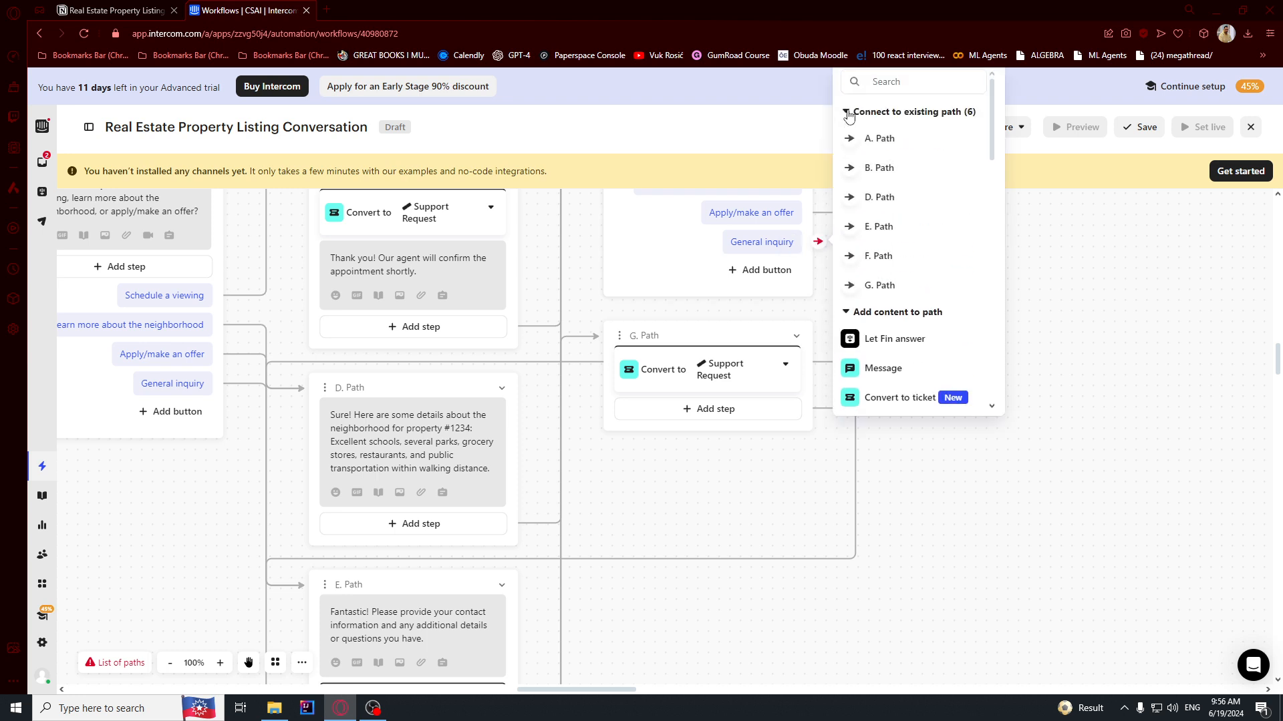
left_click(877, 339)
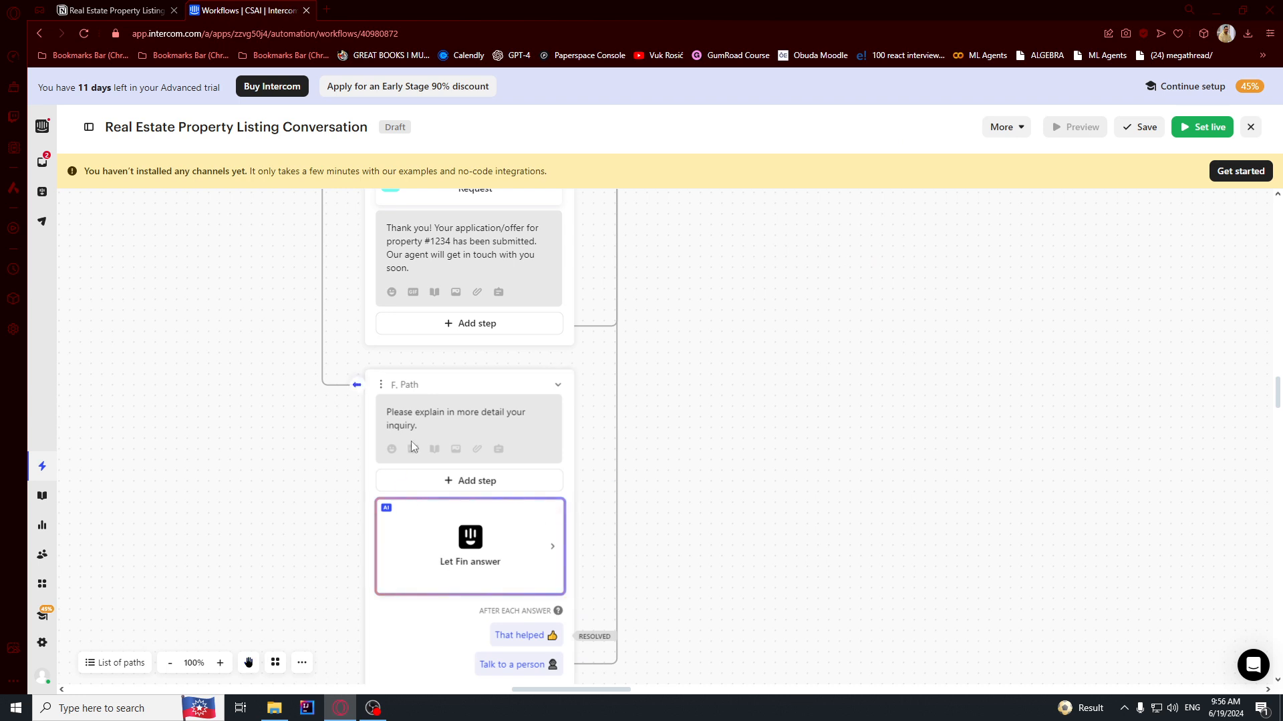
left_click_drag(728, 384, 804, 433)
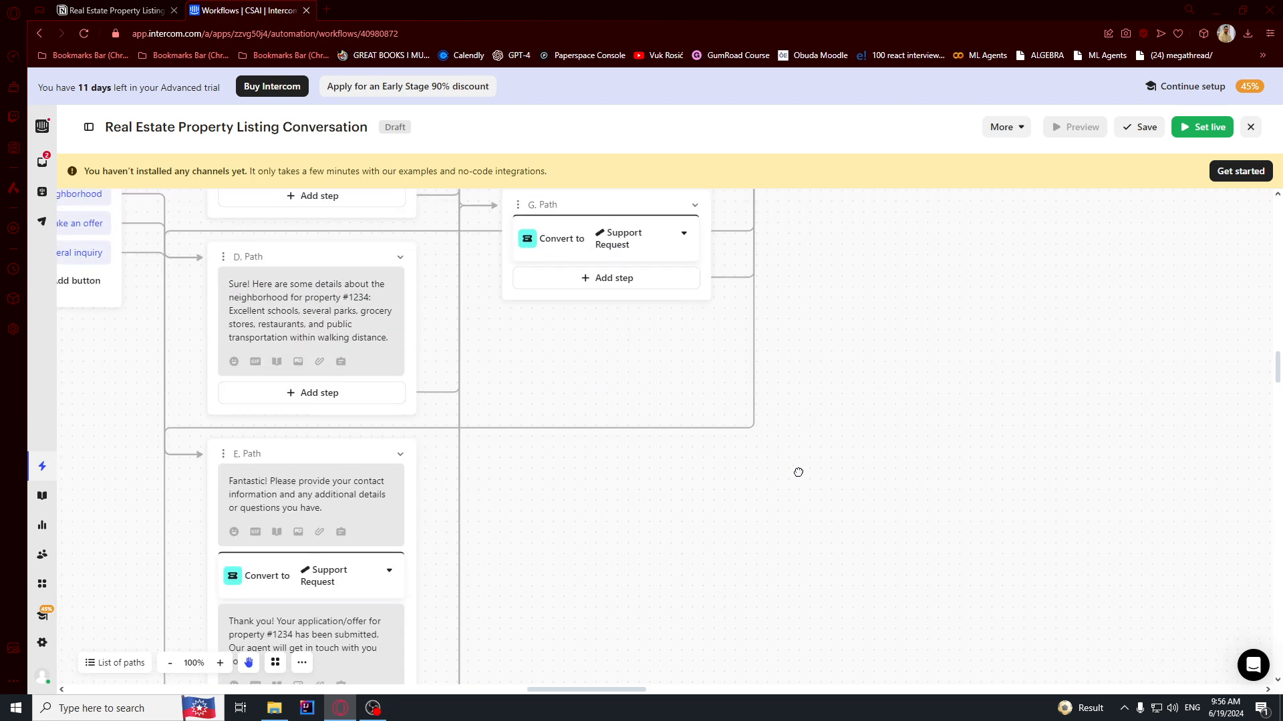
scroll(804, 434, "up", 4)
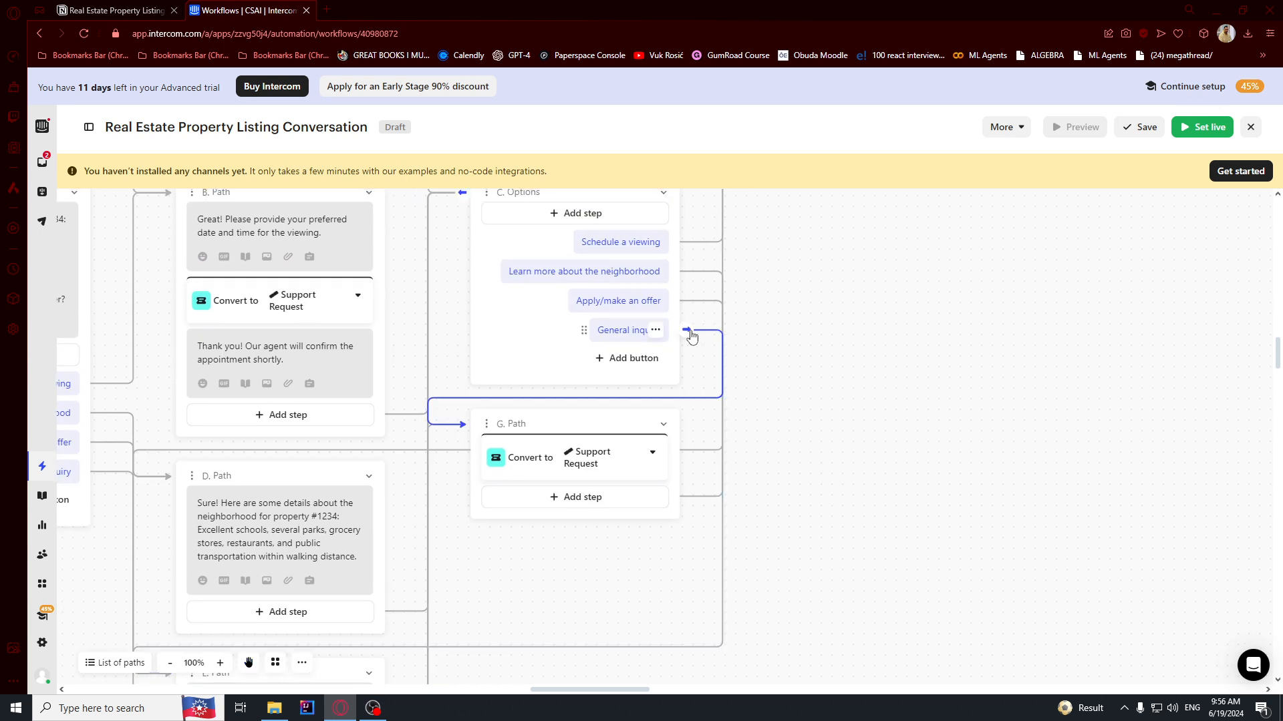
Delete General inquiry's connection to G. Path and reconnect it to the existing F. Path.
left_click(693, 337)
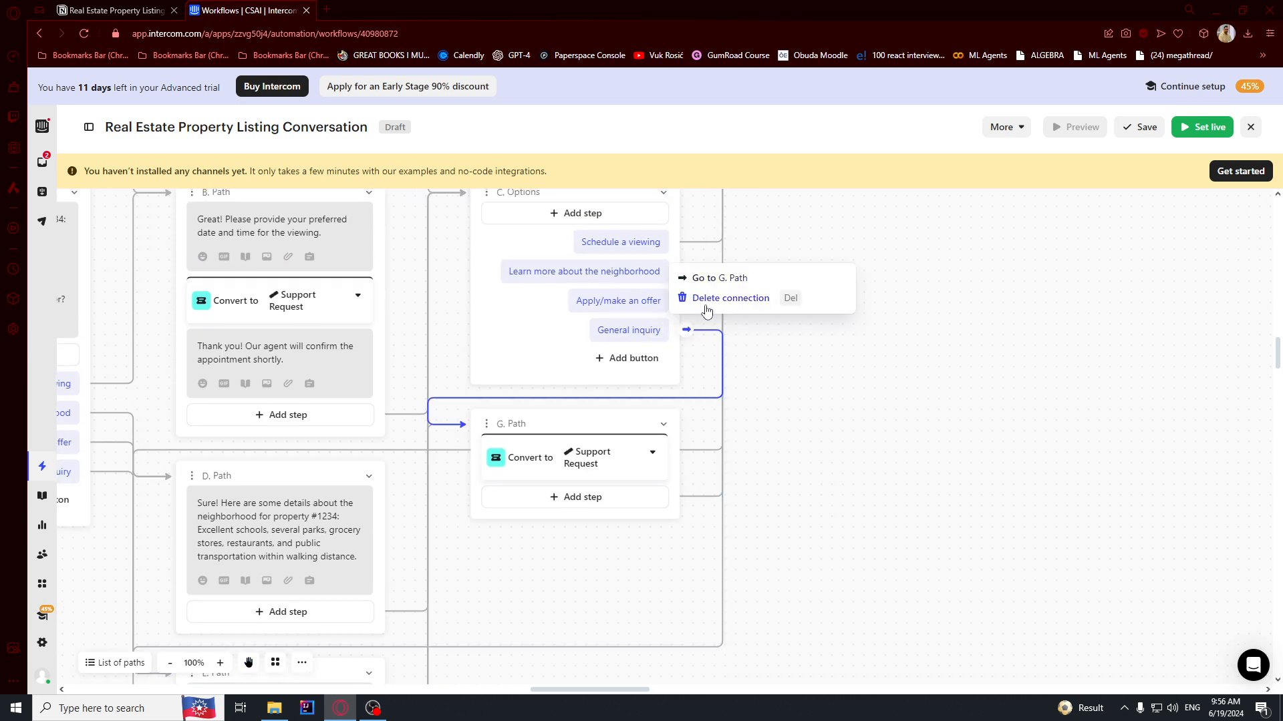
left_click(709, 297)
left_click(689, 328)
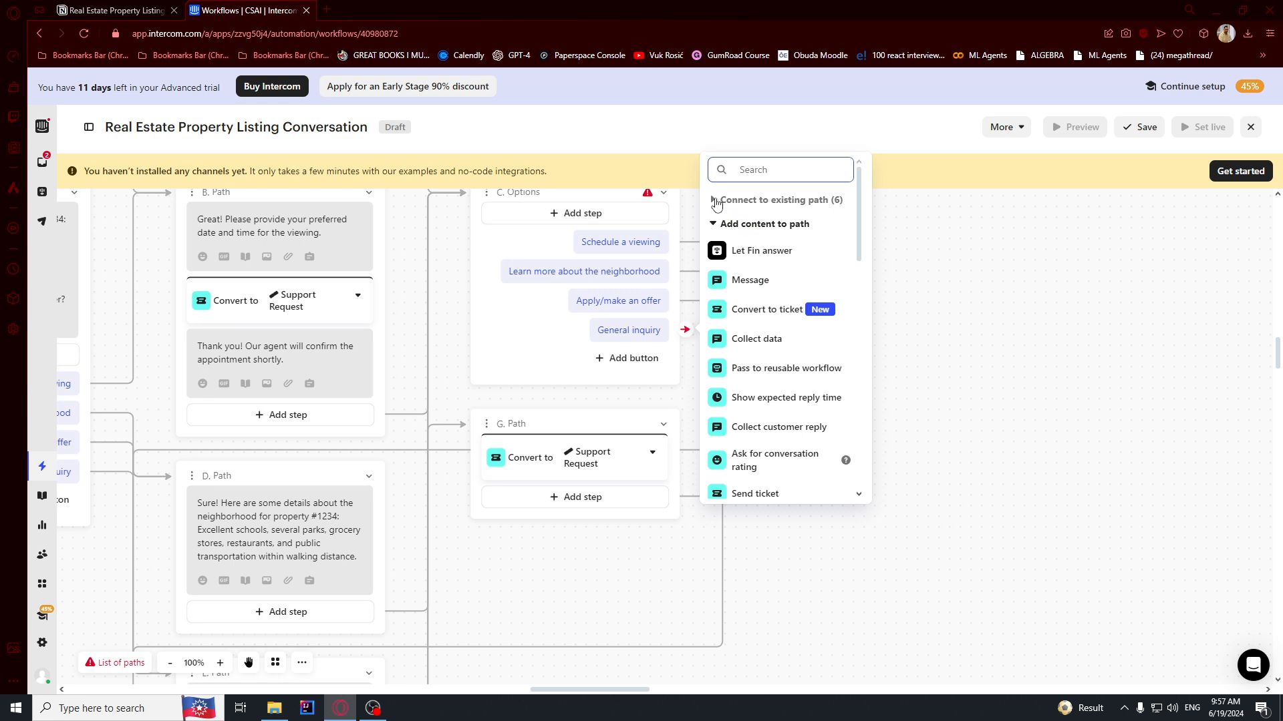
left_click(719, 203)
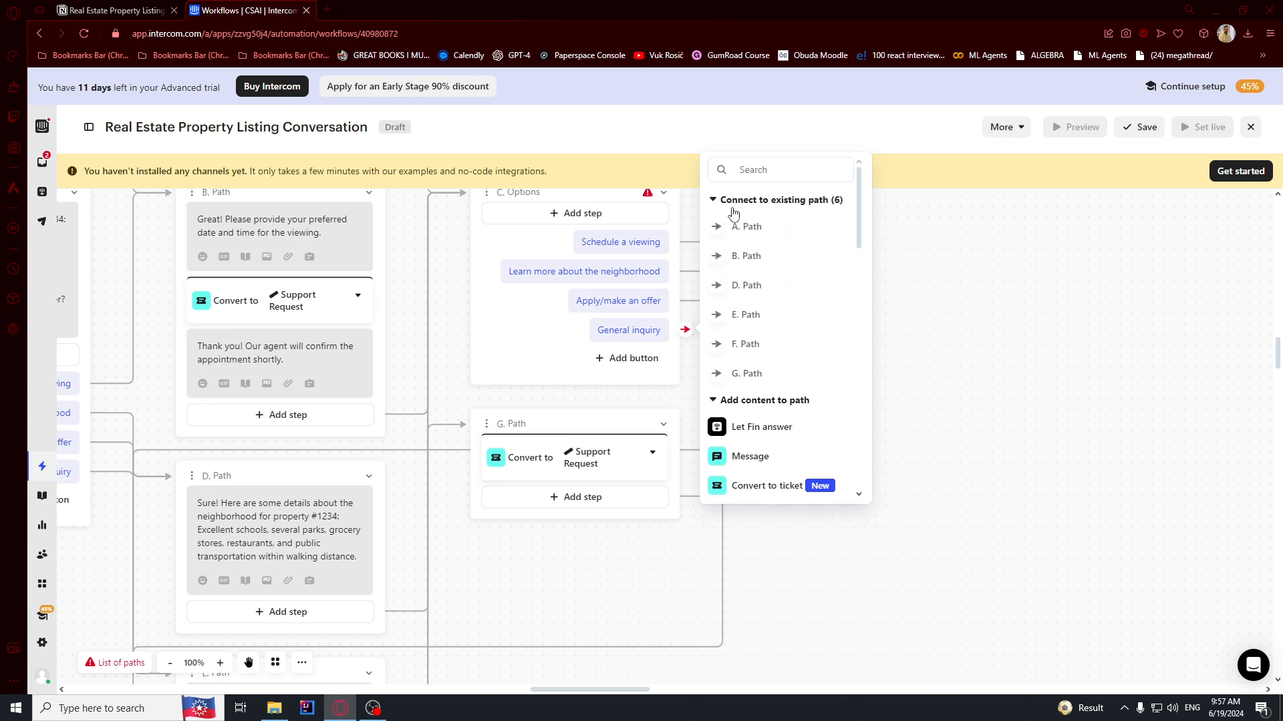
left_click(721, 345)
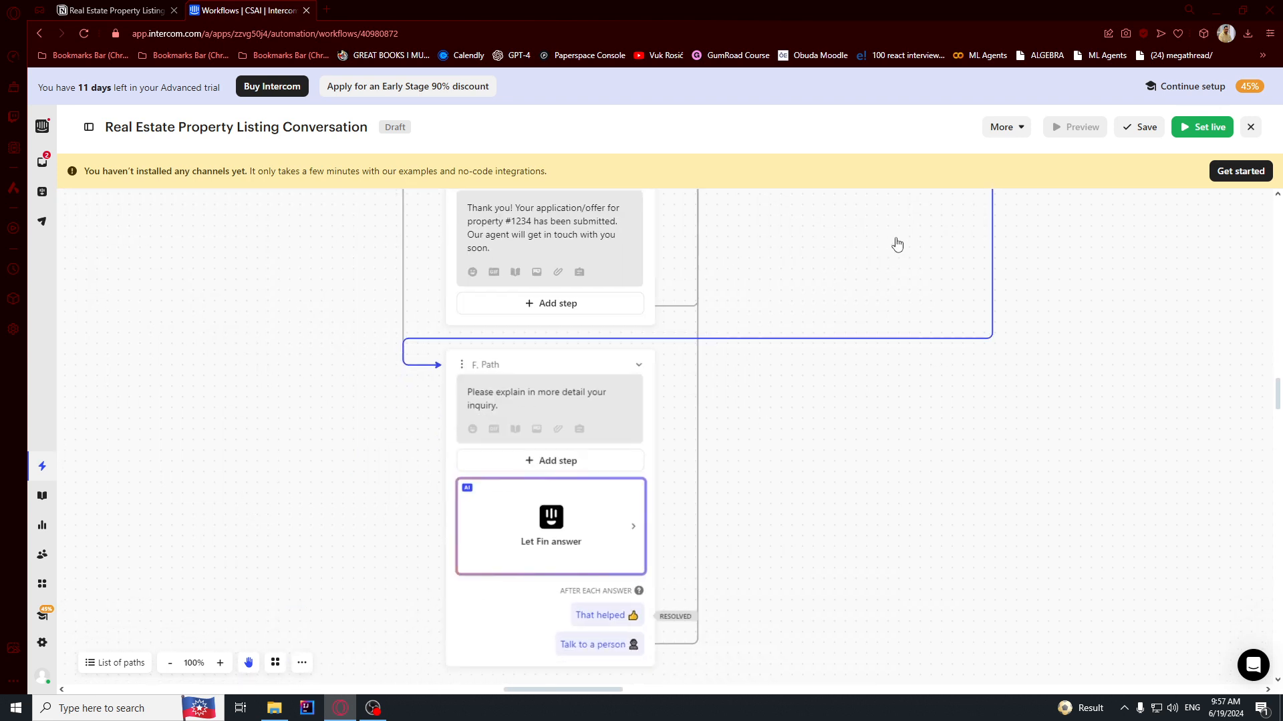
scroll(755, 459, "down", 1)
Add a Collect customer reply step to B. Path and move it above the Support Request conversion.
left_click_drag(818, 376, 772, 480)
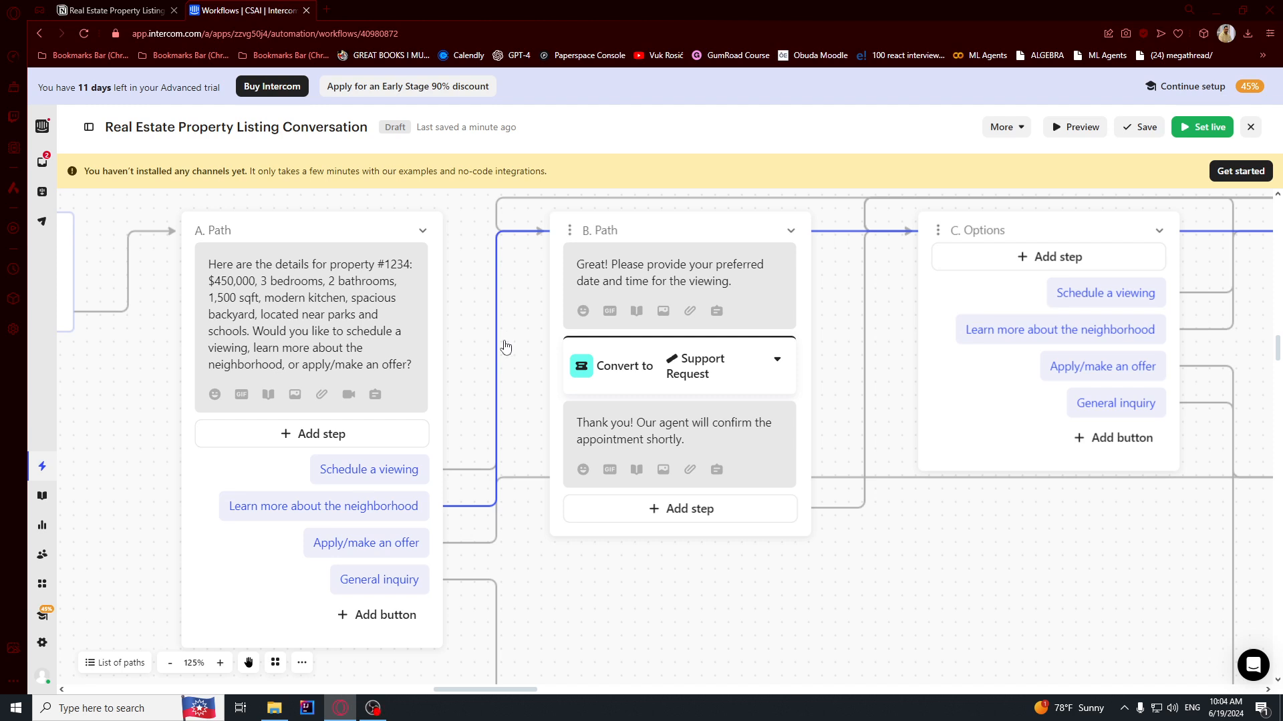
left_click_drag(897, 395, 876, 413)
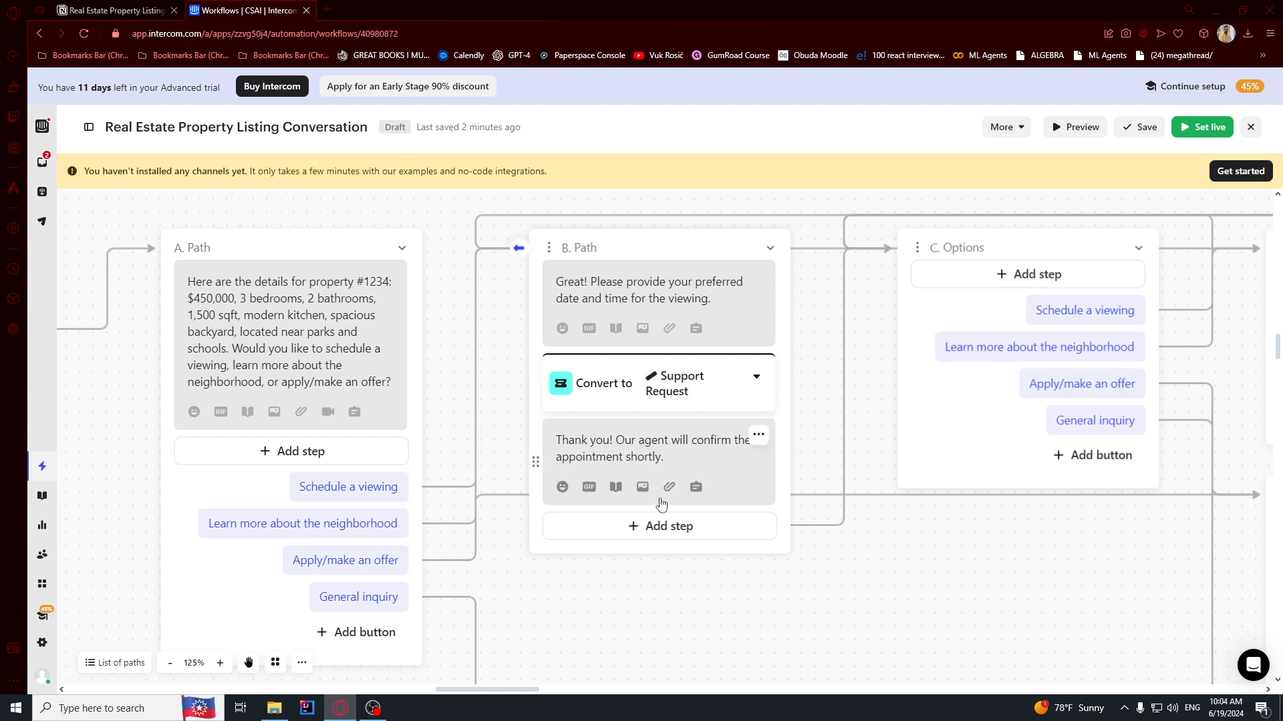
left_click_drag(138, 495, 343, 372)
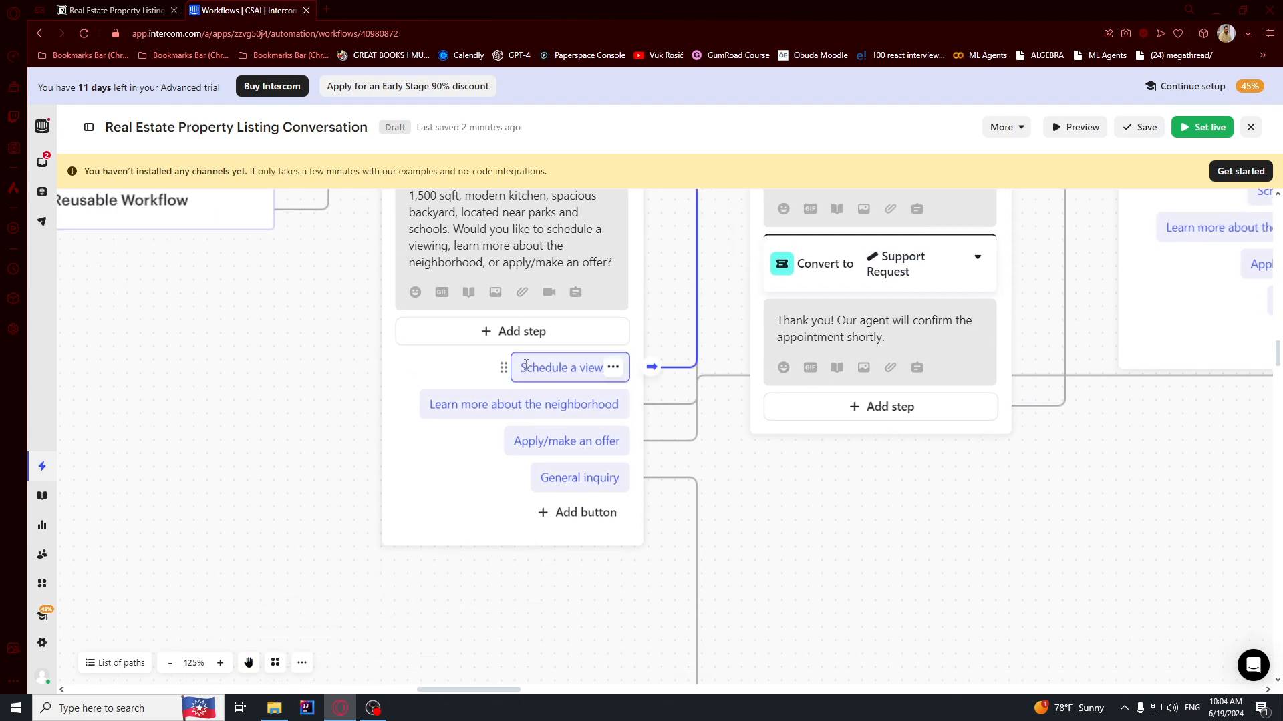
left_click_drag(895, 562, 667, 663)
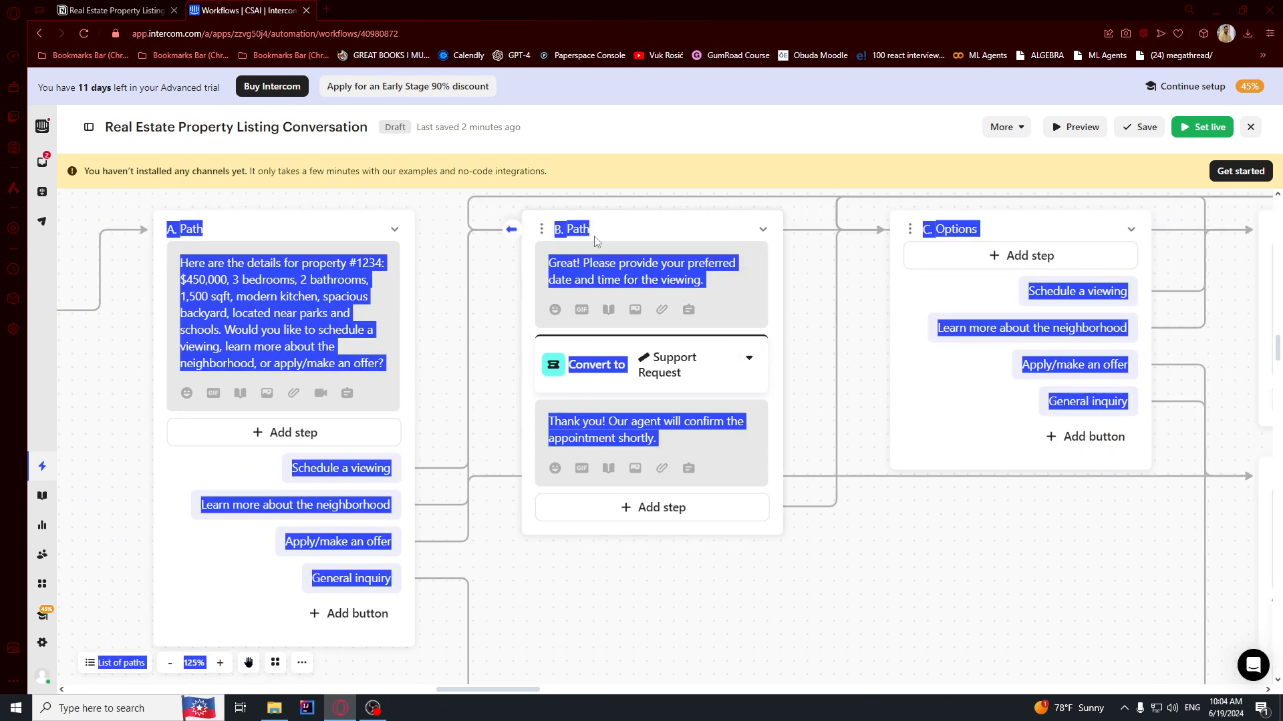
left_click(656, 510)
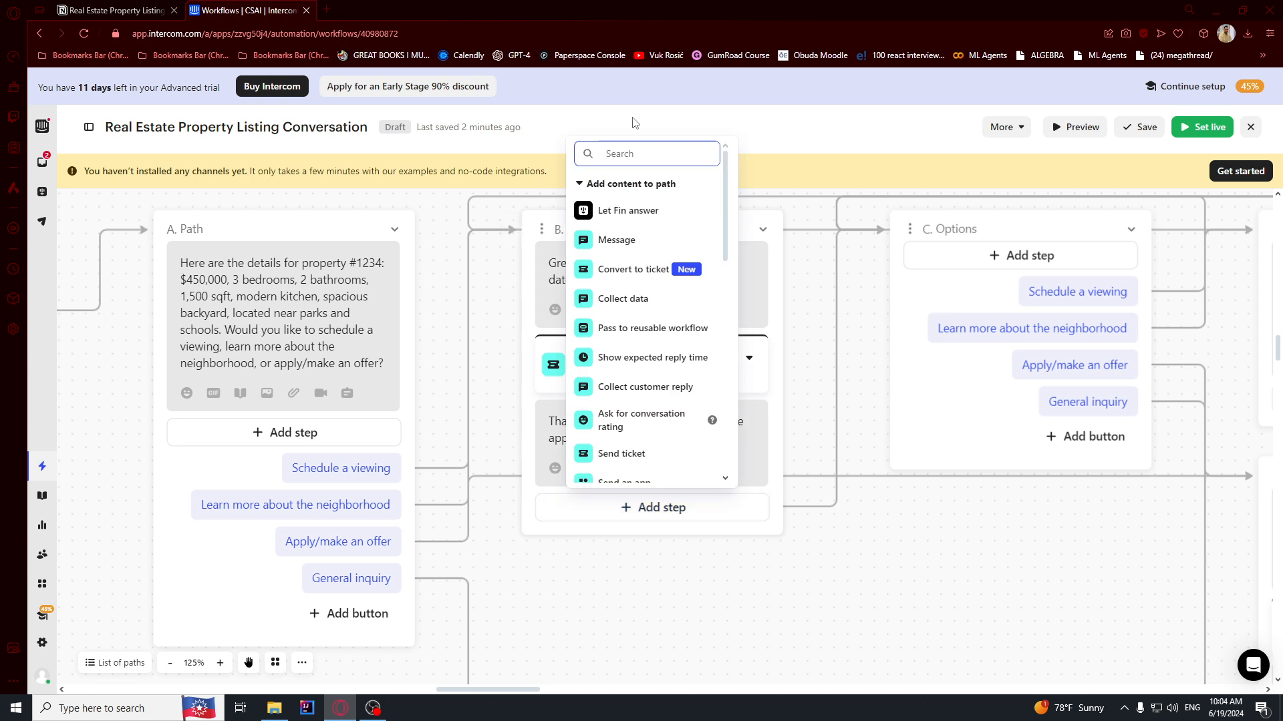
scroll(621, 233, "down", 3)
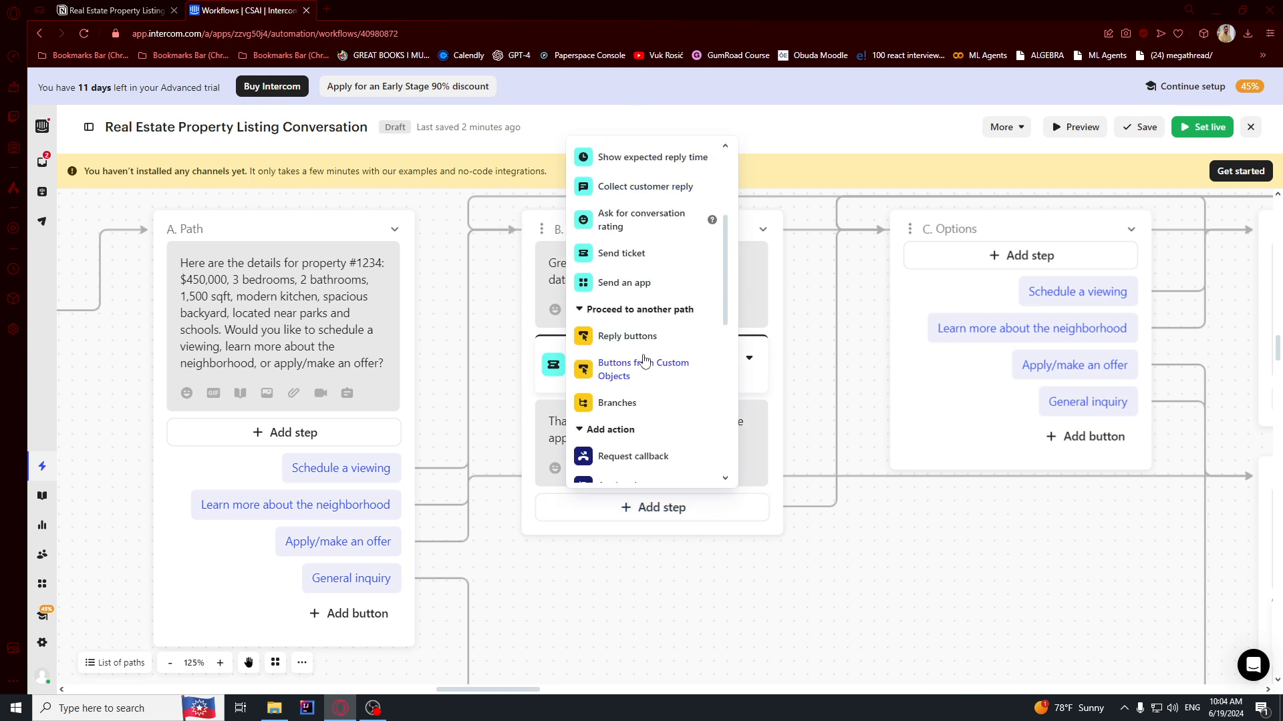
scroll(643, 247, "up", 1)
left_click(643, 257)
left_click_drag(529, 516, 529, 351)
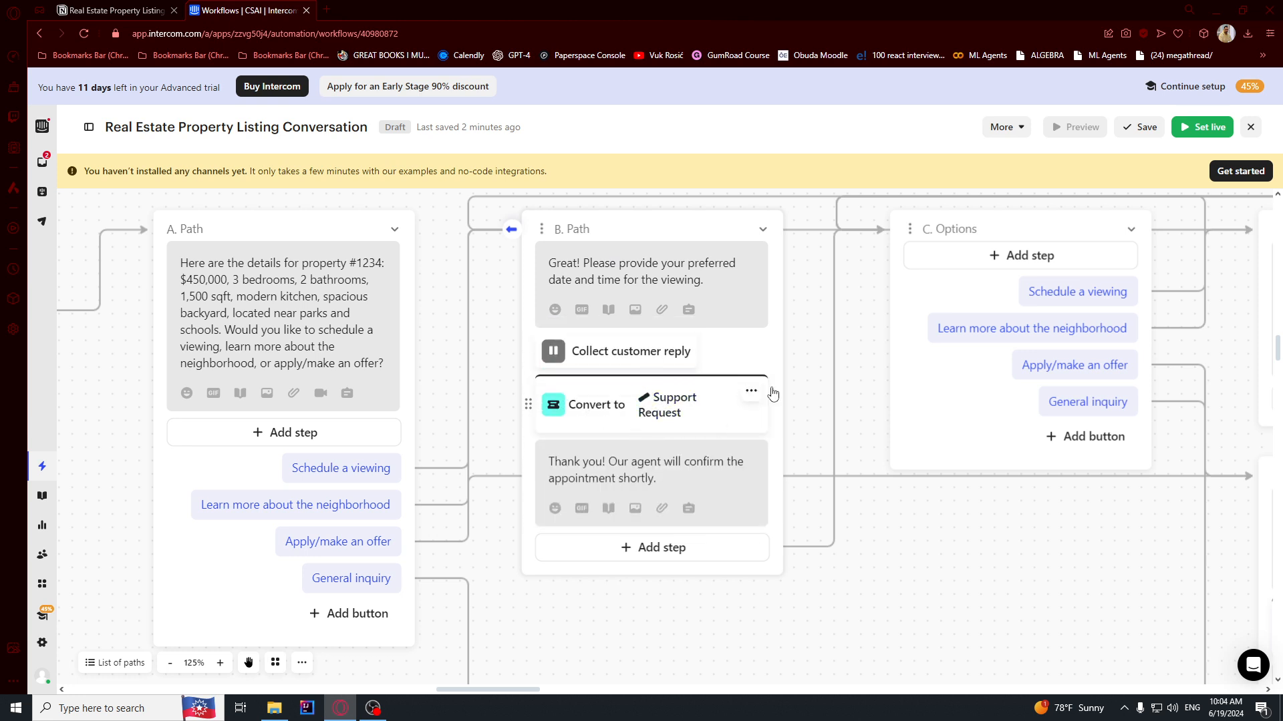
left_click_drag(869, 411, 863, 677)
left_click_drag(919, 587, 340, 369)
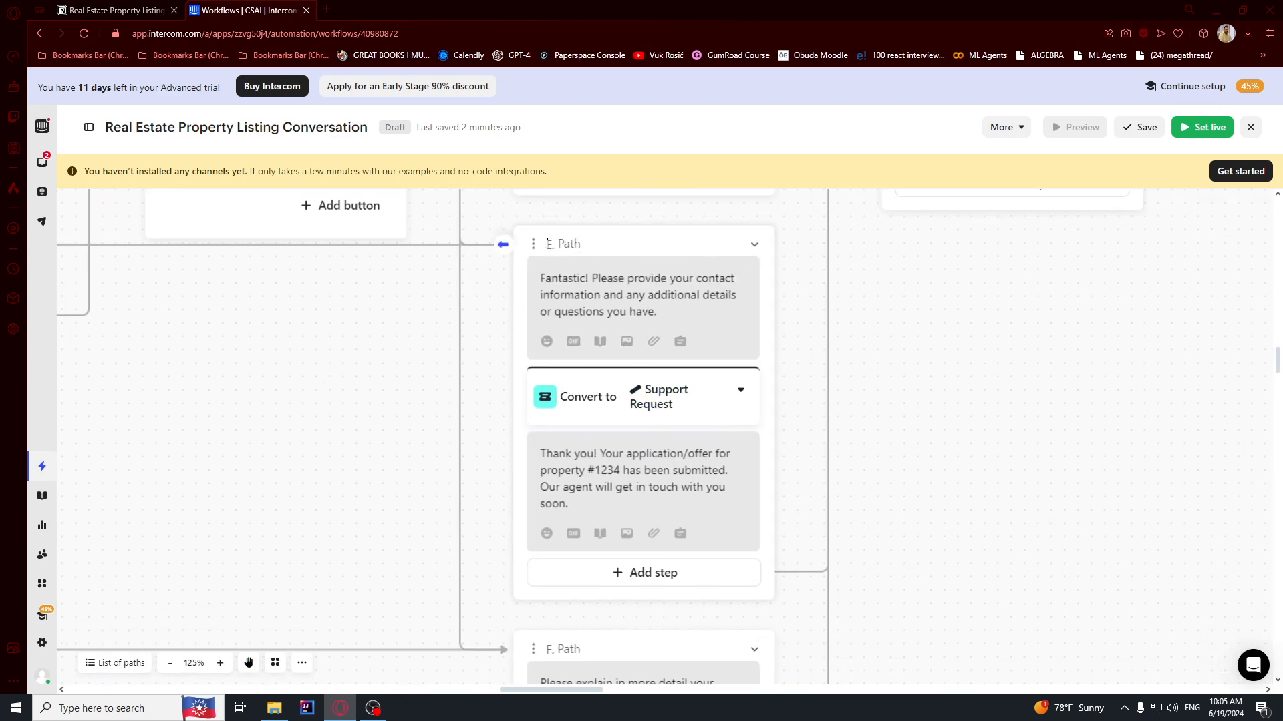
Add a Collect customer reply step to E. Path, placed right after the Fantastic! contact-details message.
left_click_drag(592, 279, 654, 311)
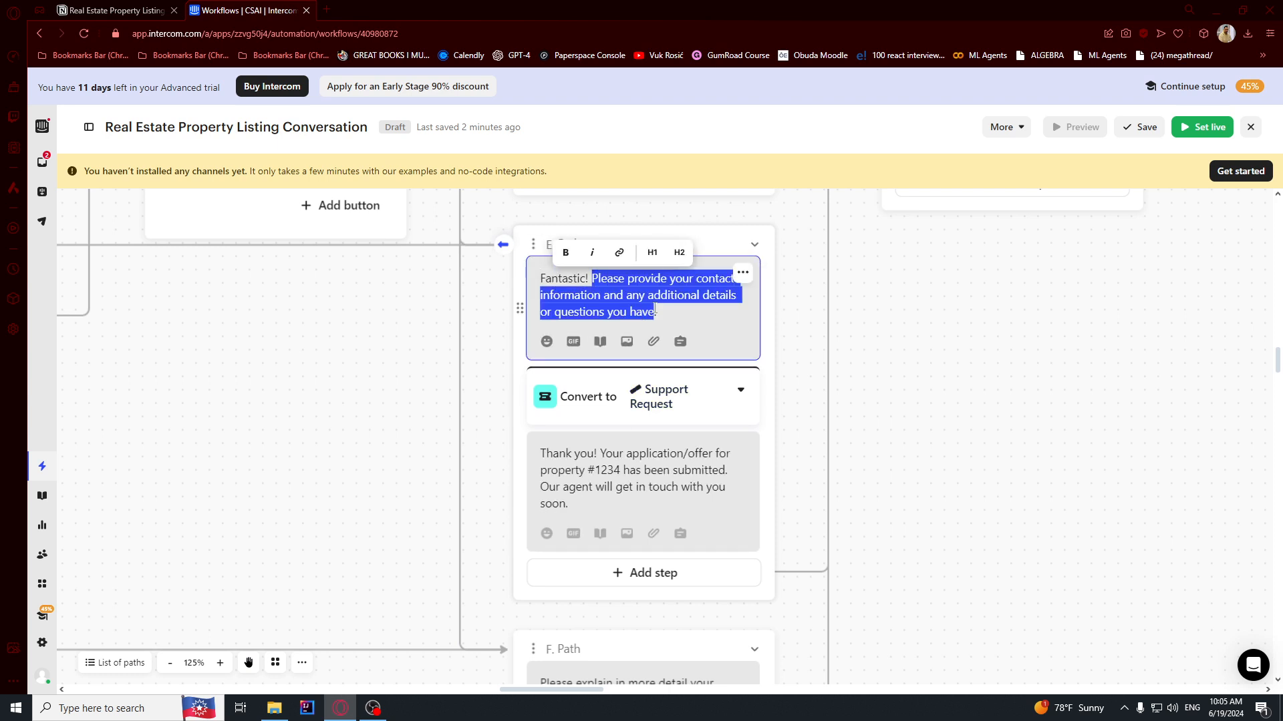
left_click(614, 295)
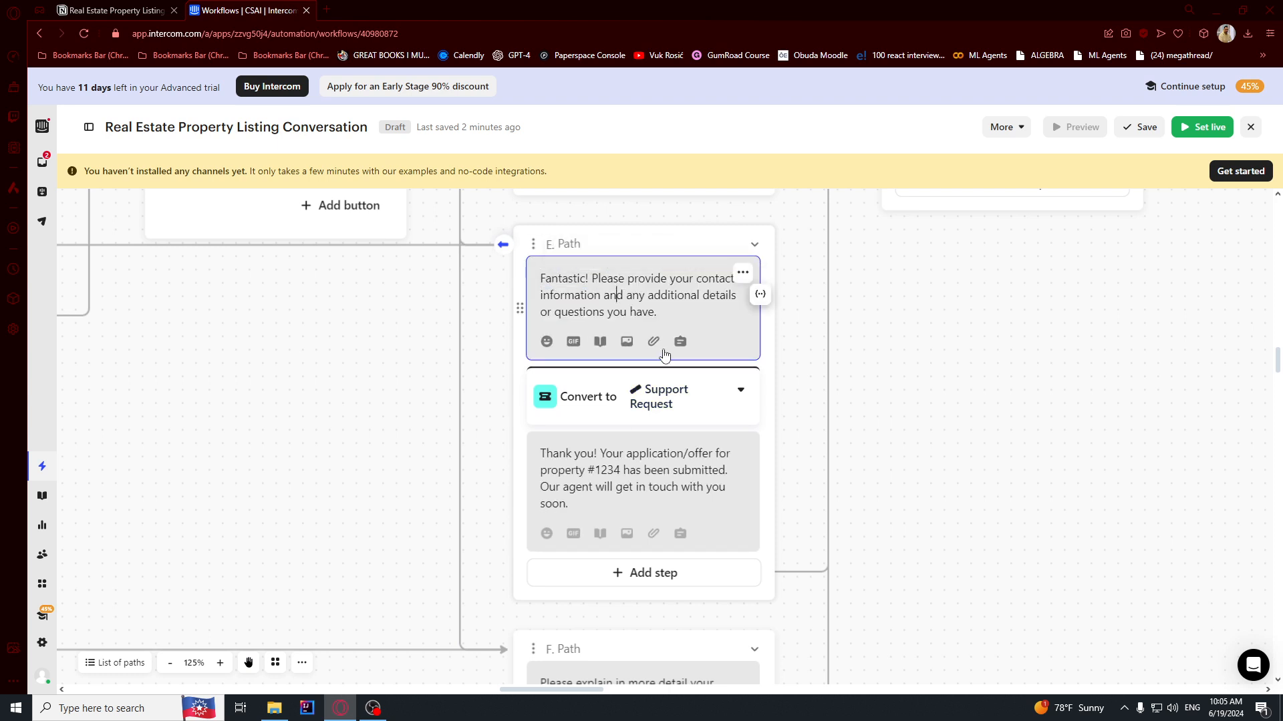
left_click(651, 574)
type("rep")
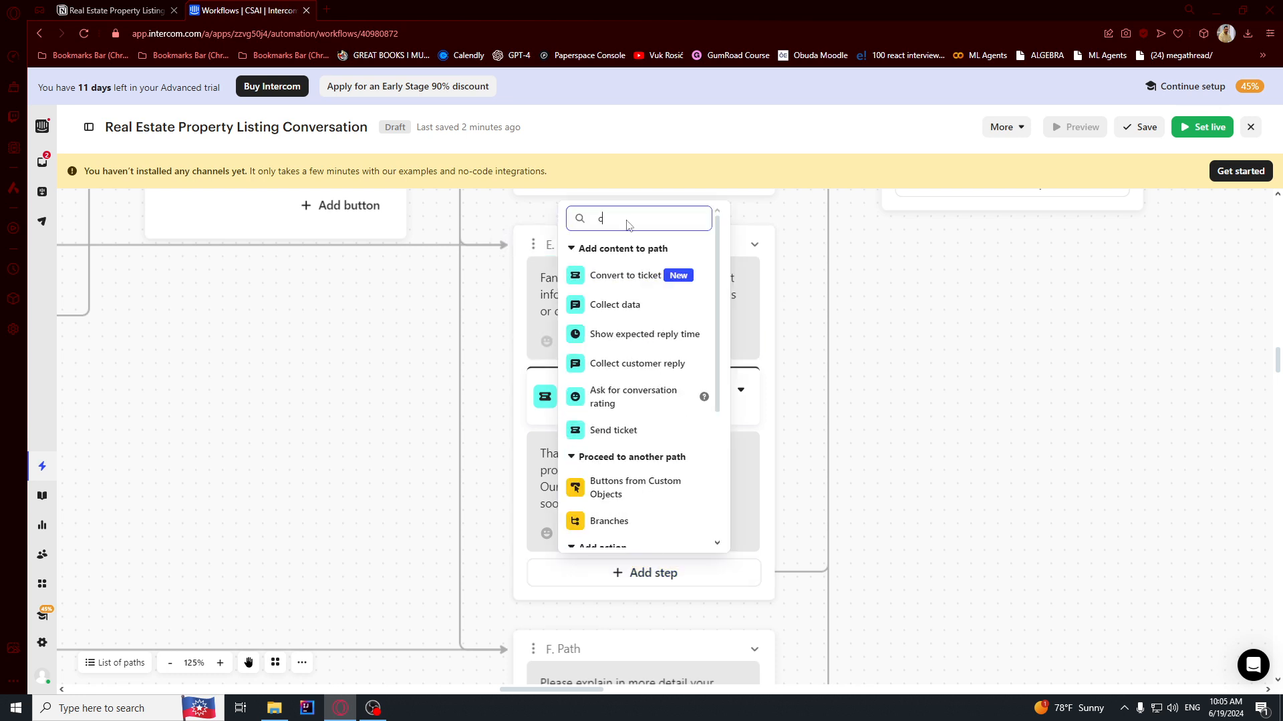
left_click(605, 398)
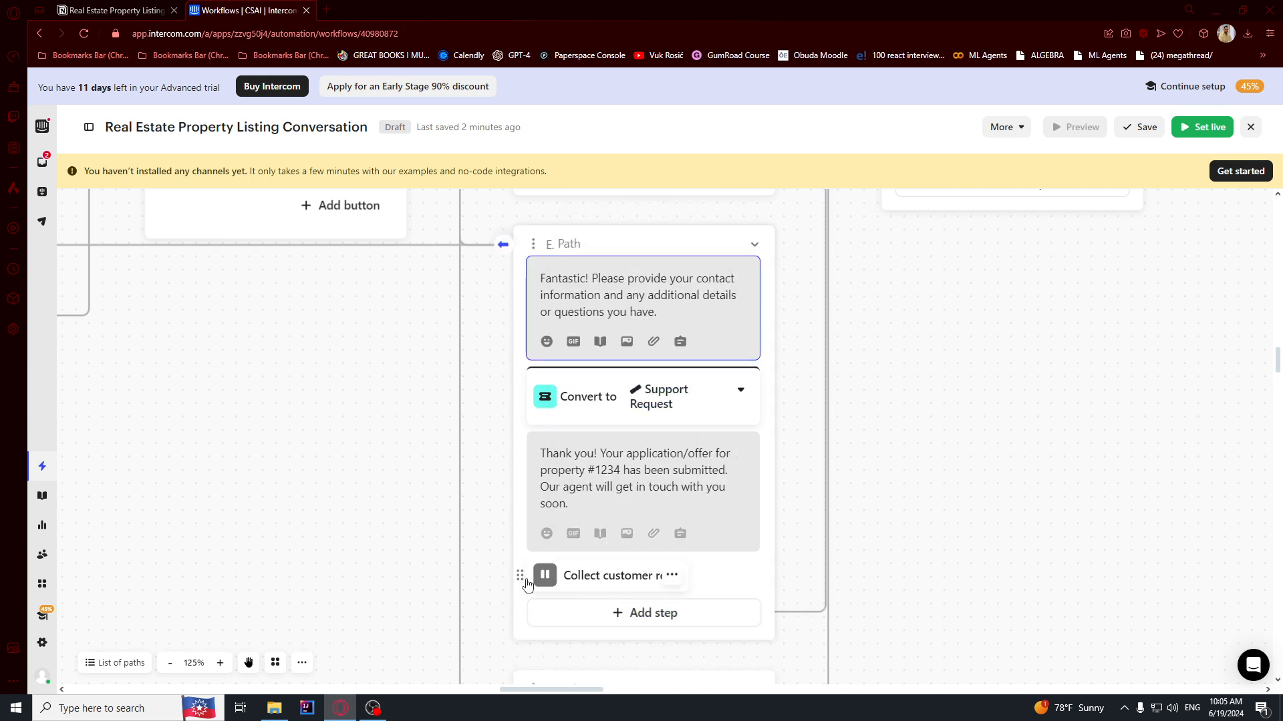
left_click_drag(522, 576, 521, 386)
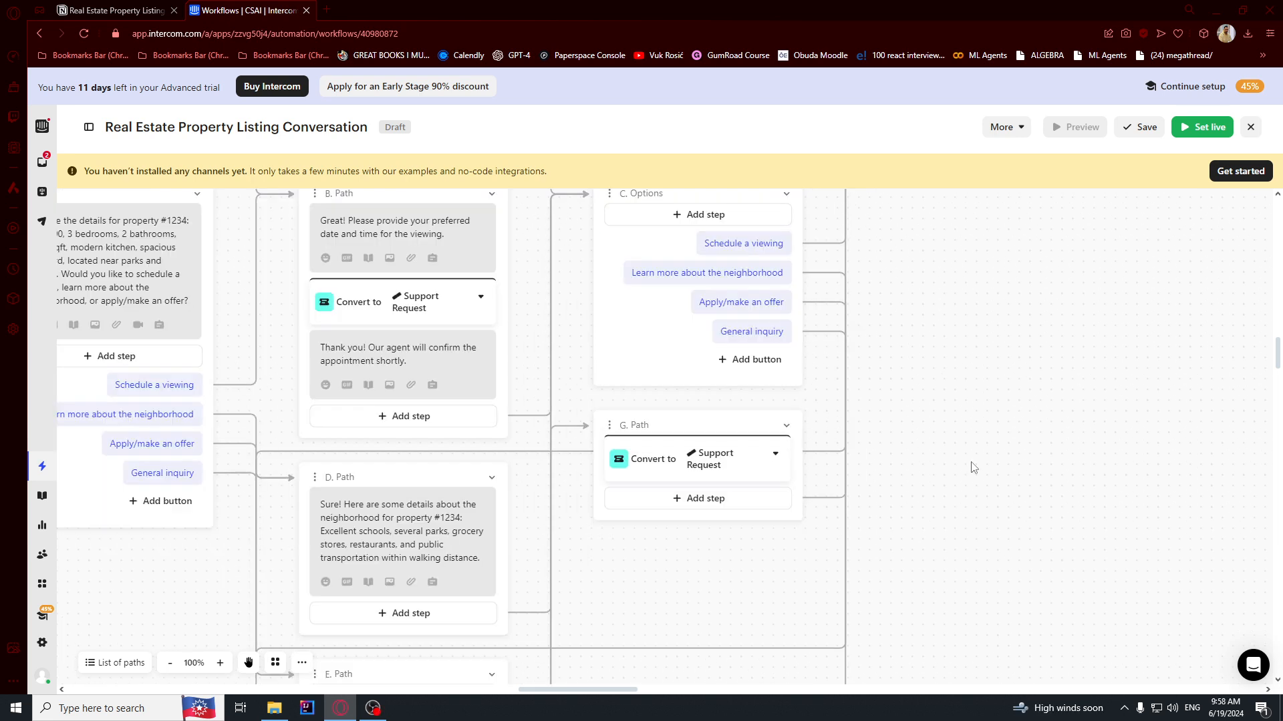
Add a final G. Path message thanking the customer and saying the support team will reach out soon.
scroll(895, 454, "up", 2)
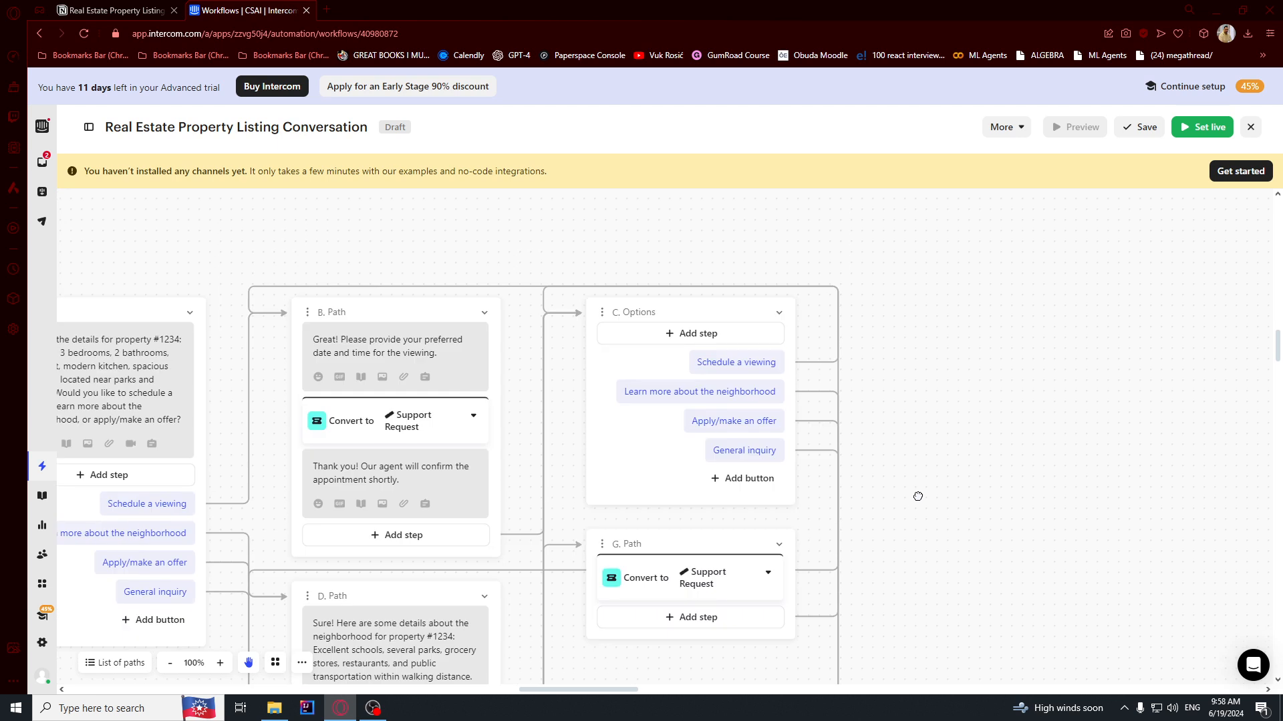
scroll(917, 509, "down", 3)
left_click(686, 474)
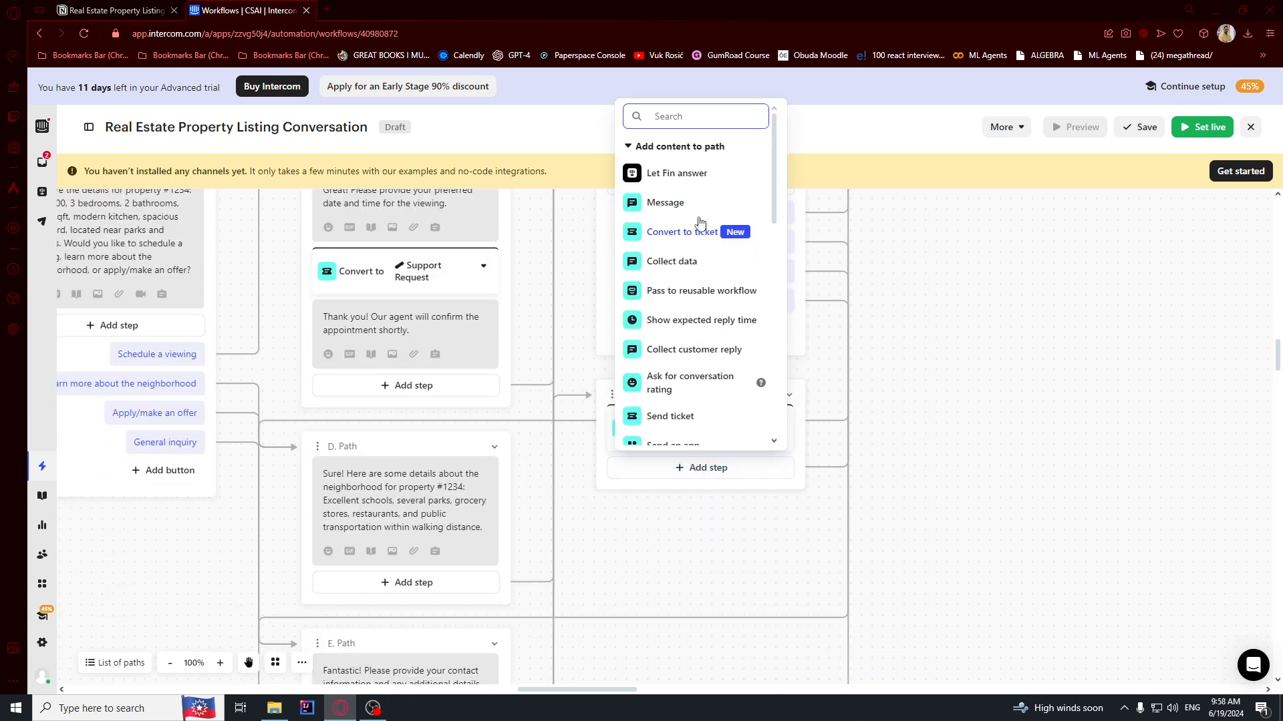
left_click(678, 203)
type("Thank you for your submissions, our support team will reach out soon.")
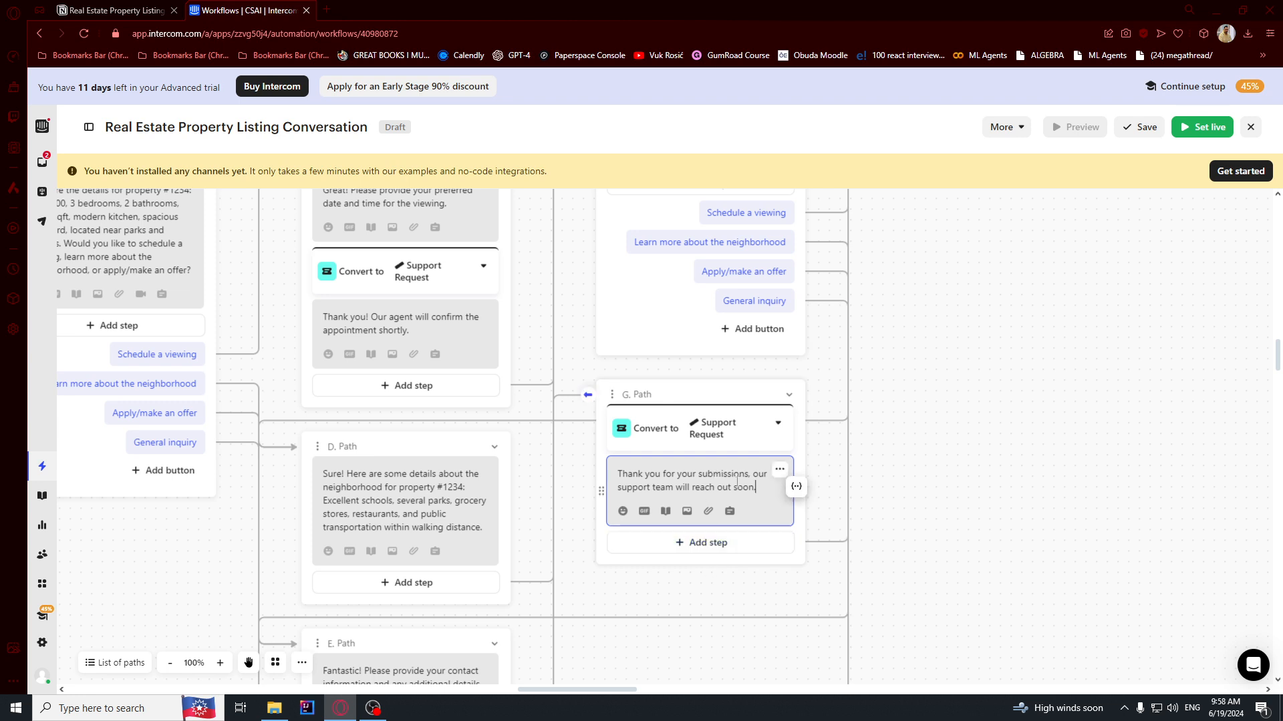
left_click(826, 522)
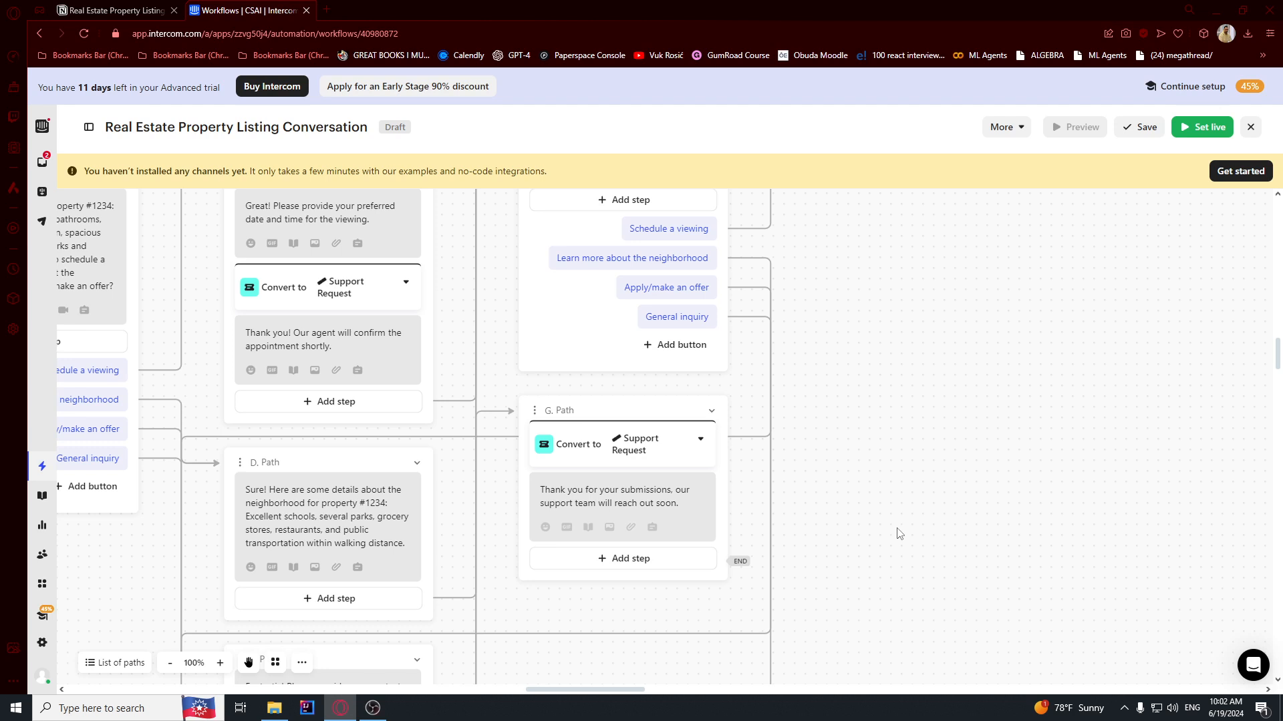
Connect G. Path's end back to the C. Options buttons and check the links across the canvas.
scroll(855, 515, "up", 1)
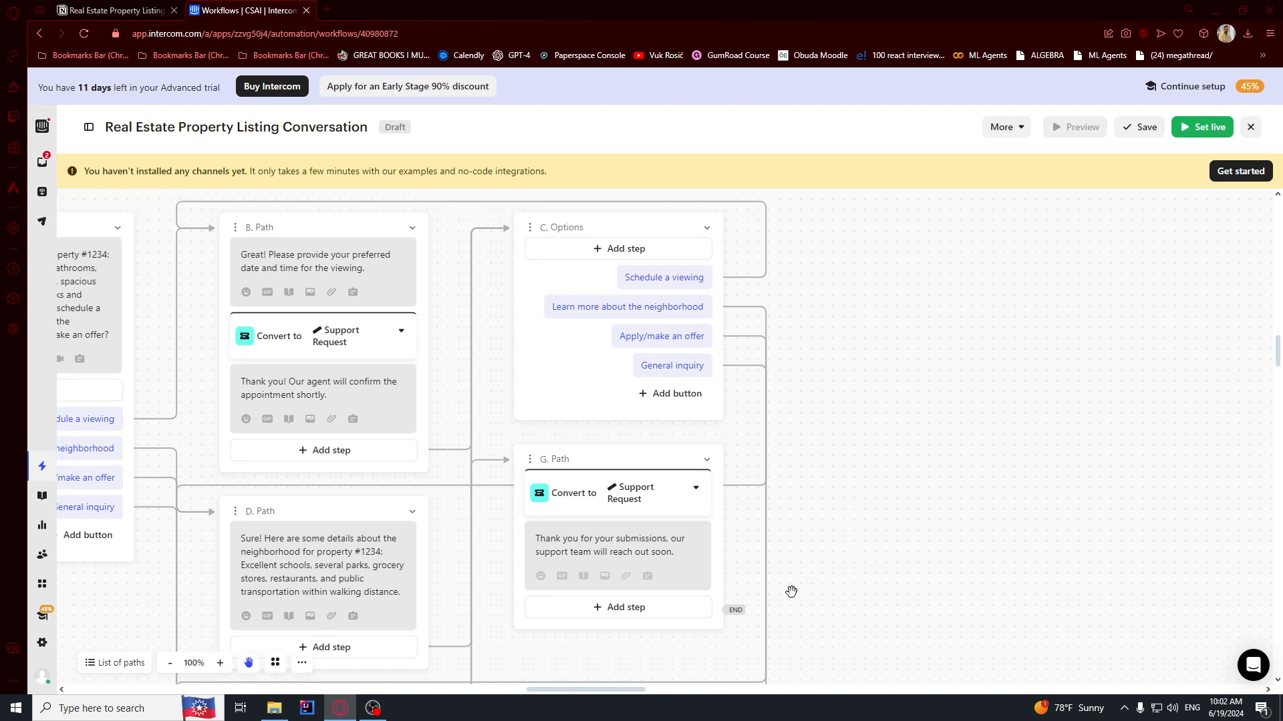
left_click_drag(729, 608, 529, 263)
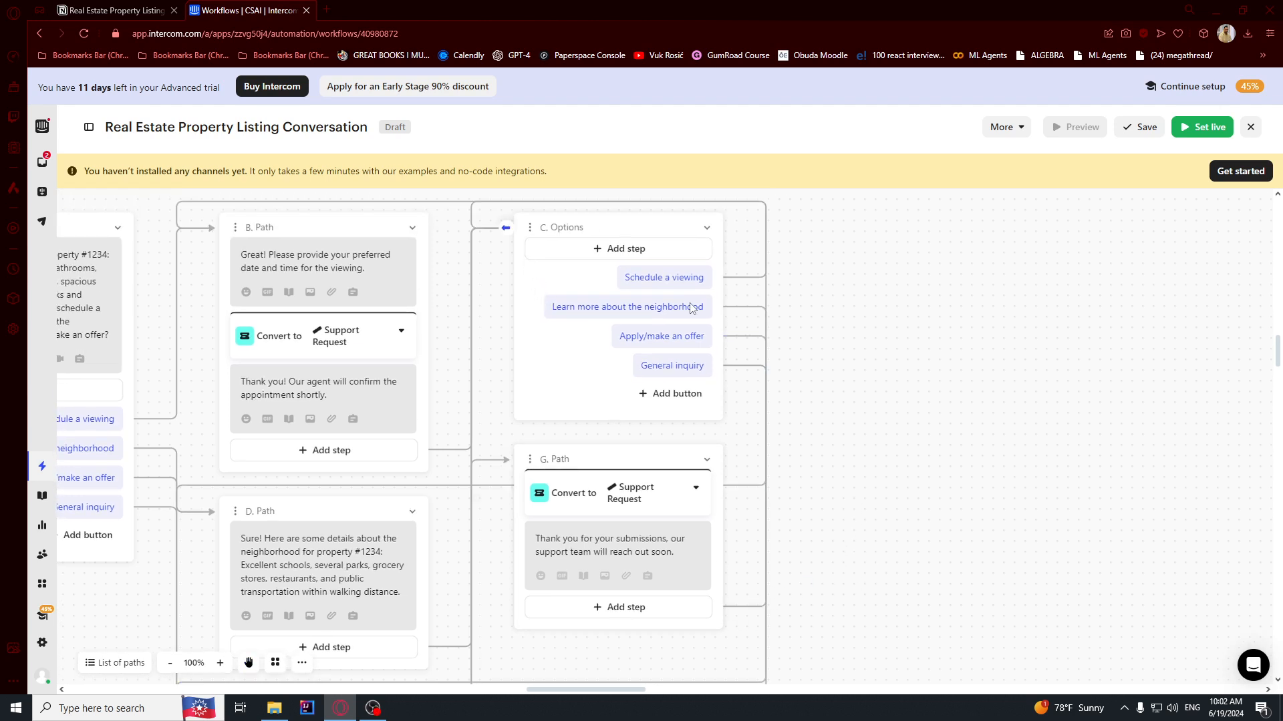
scroll(843, 462, "down", 10)
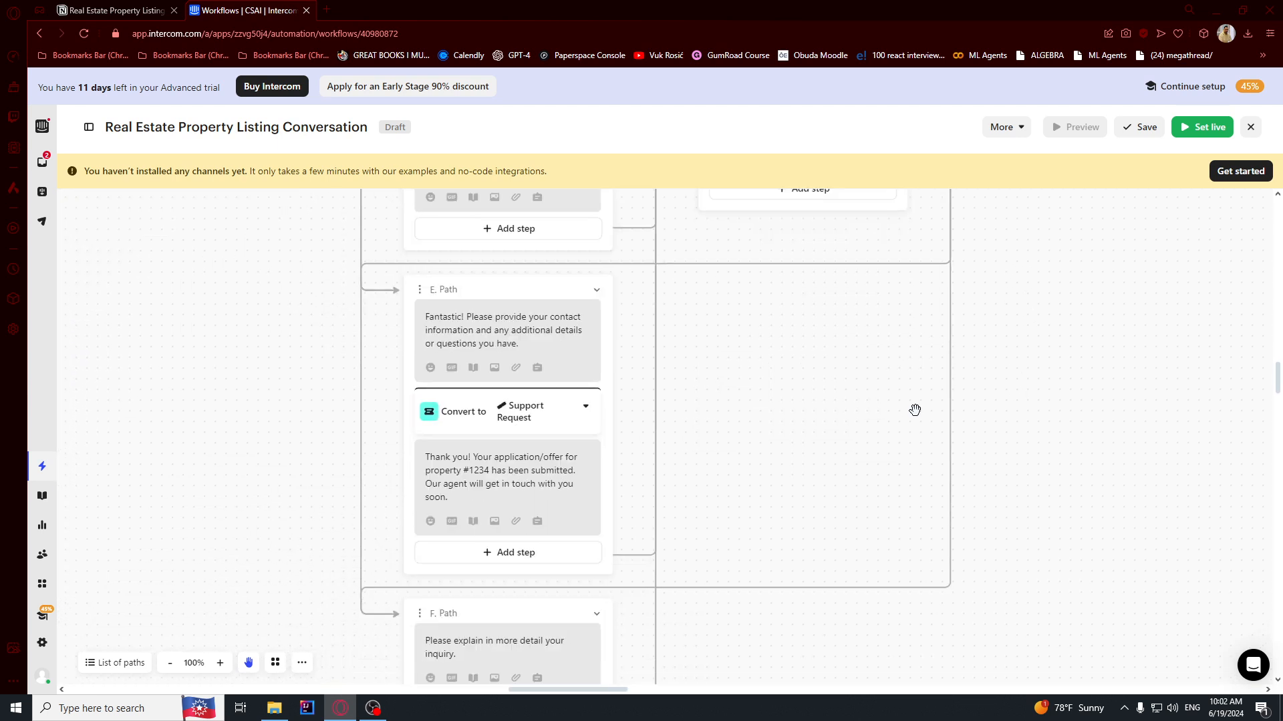
scroll(845, 423, "down", 3)
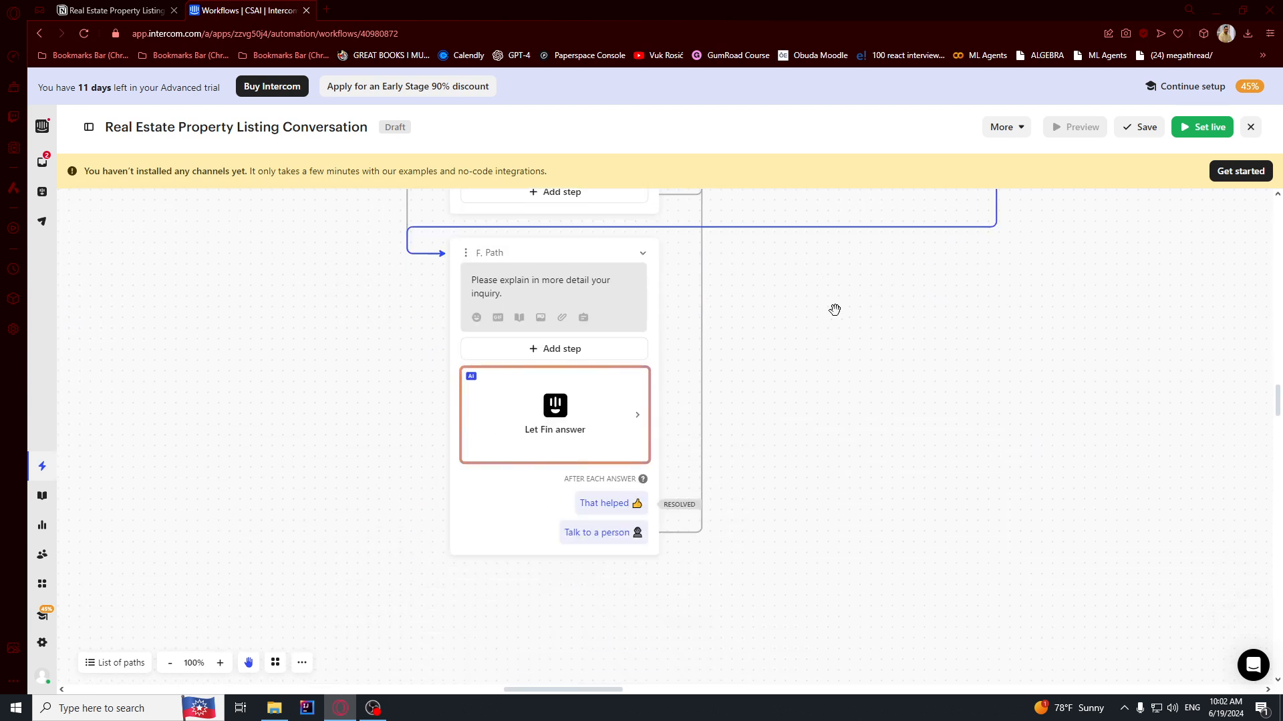
scroll(847, 481, "up", 6)
scroll(998, 481, "up", 10)
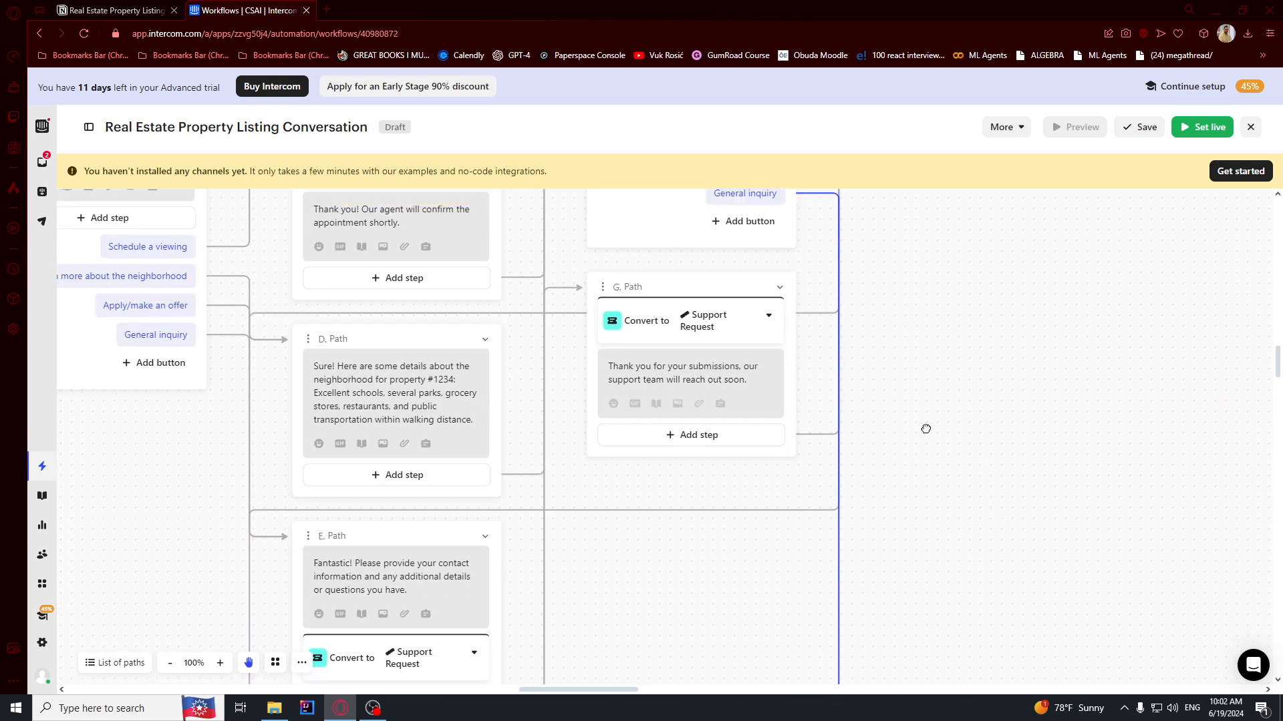
left_click_drag(1093, 350, 1126, 319)
left_click_drag(1075, 422, 855, 474)
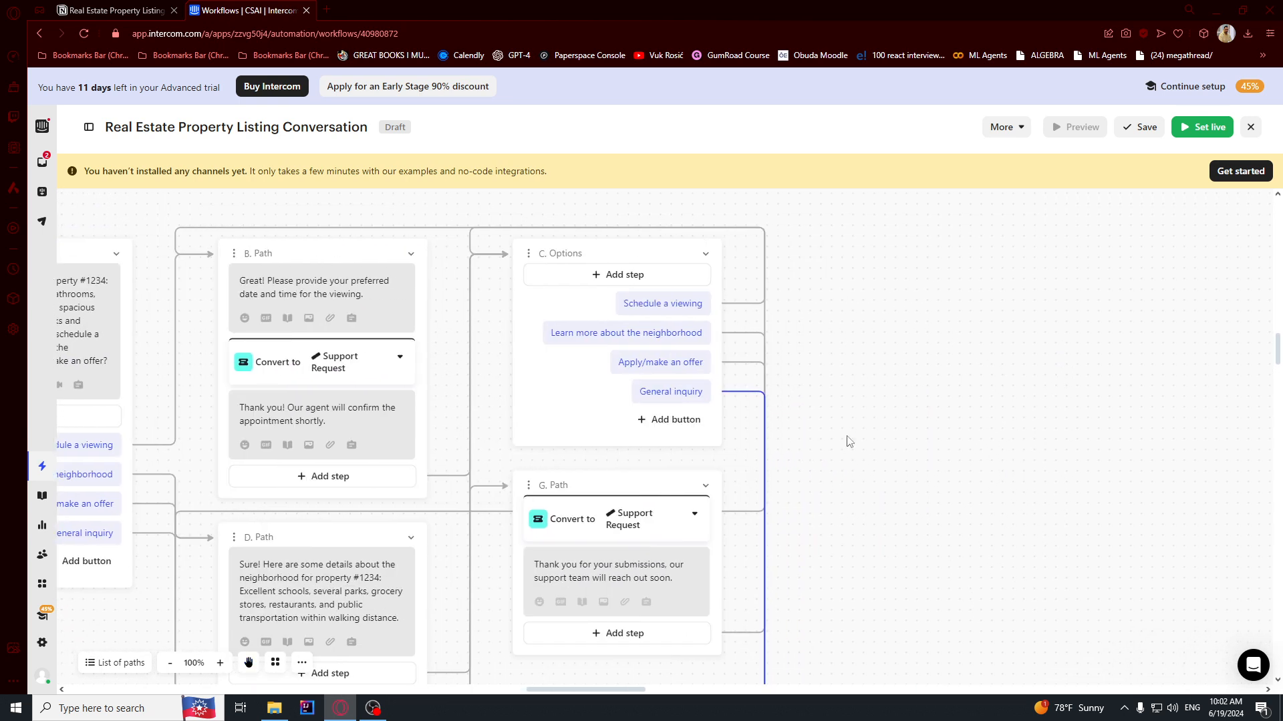